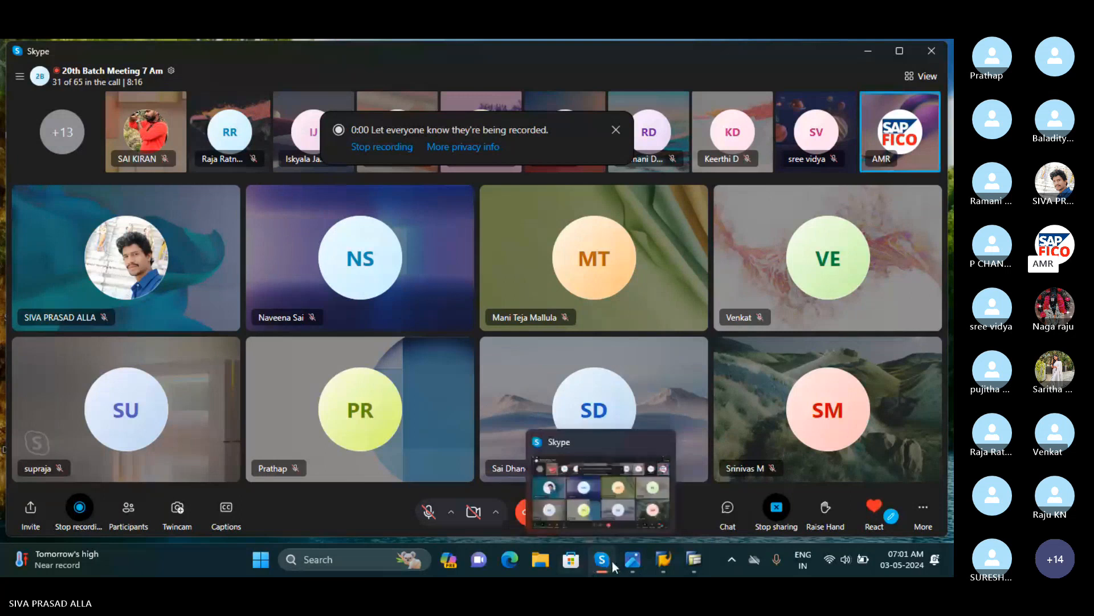
Step: Bring up the 2.png image to review the list of SAP FICO global settings and their transaction codes
mouse_move(689, 562)
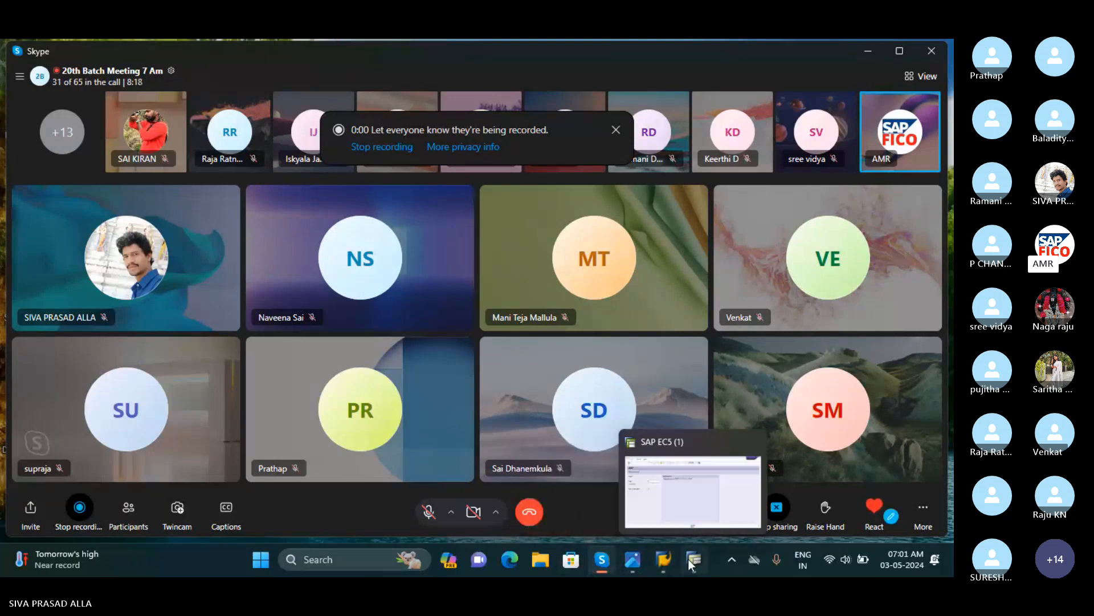
left_click(637, 562)
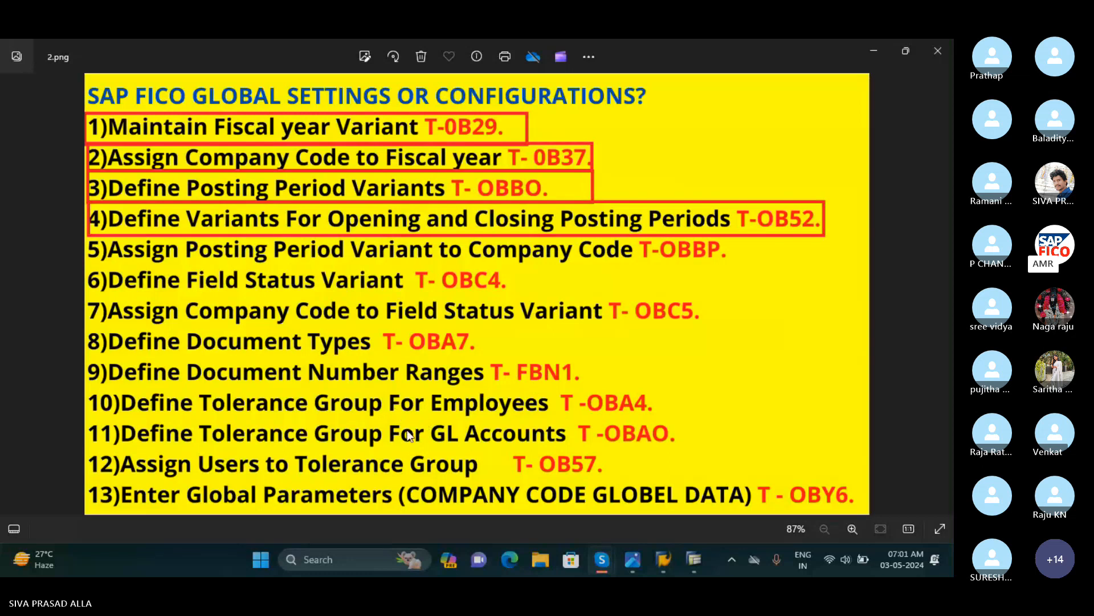
Step: Switch to SAP and log on to client 800 with the user ID and account password
mouse_move(693, 561)
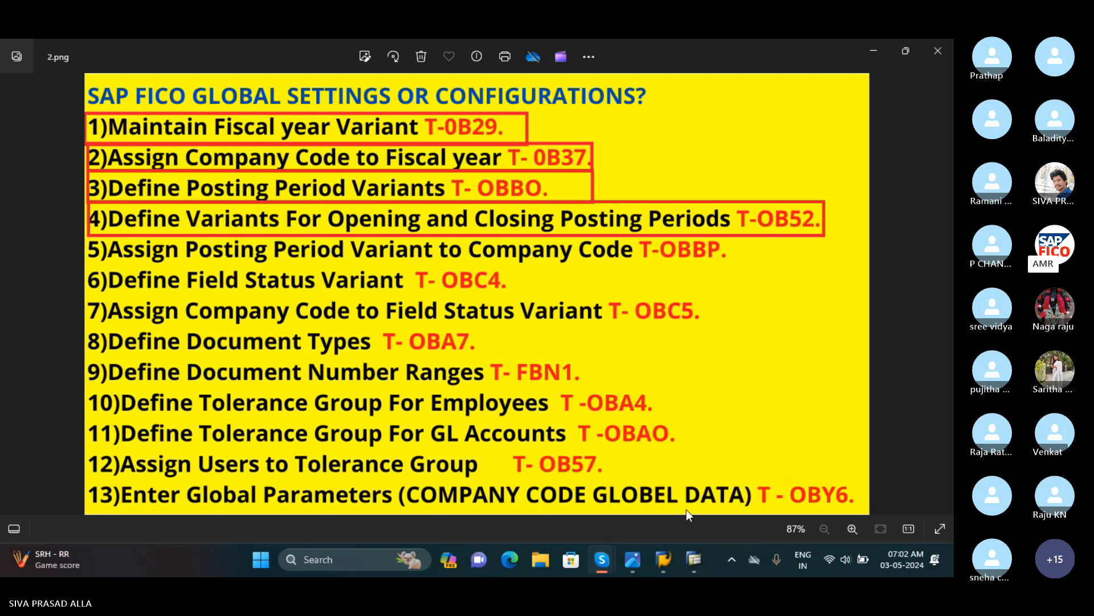
left_click(695, 561)
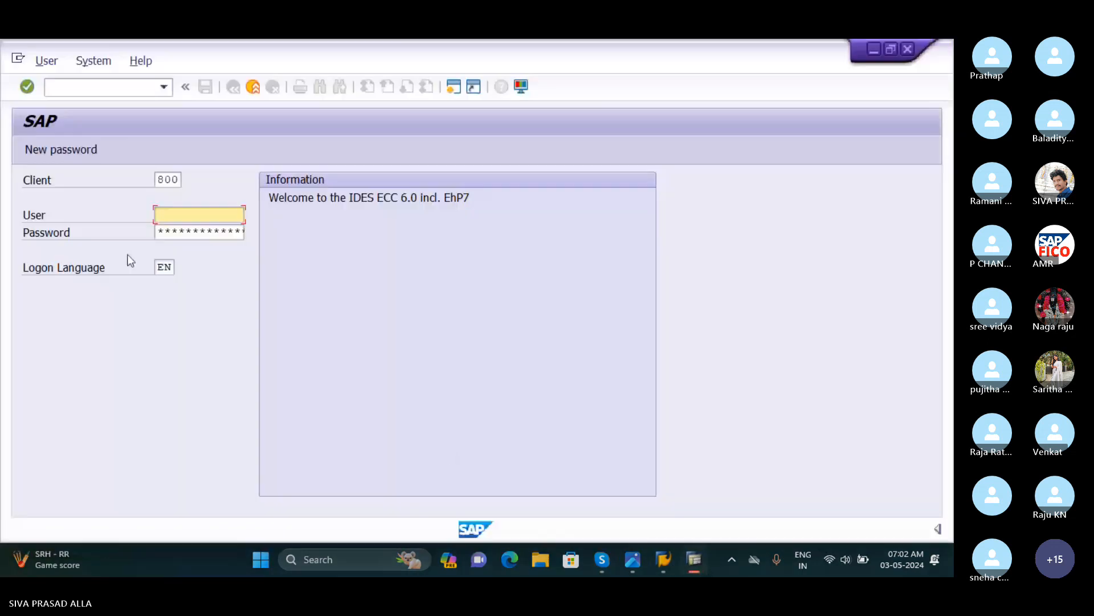
type("s12")
key("Tab")
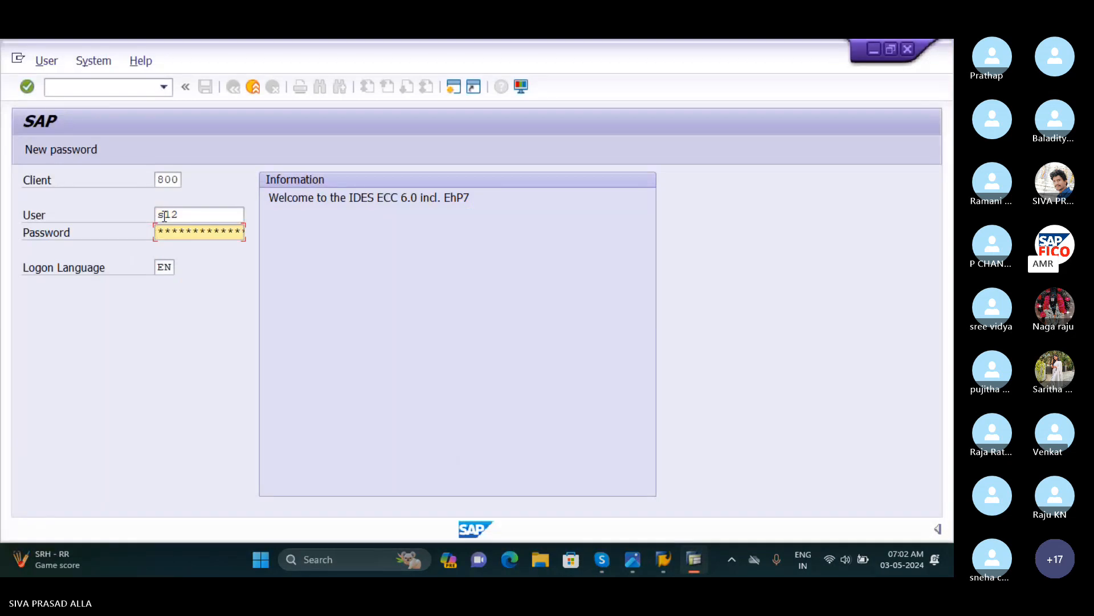
key("Return")
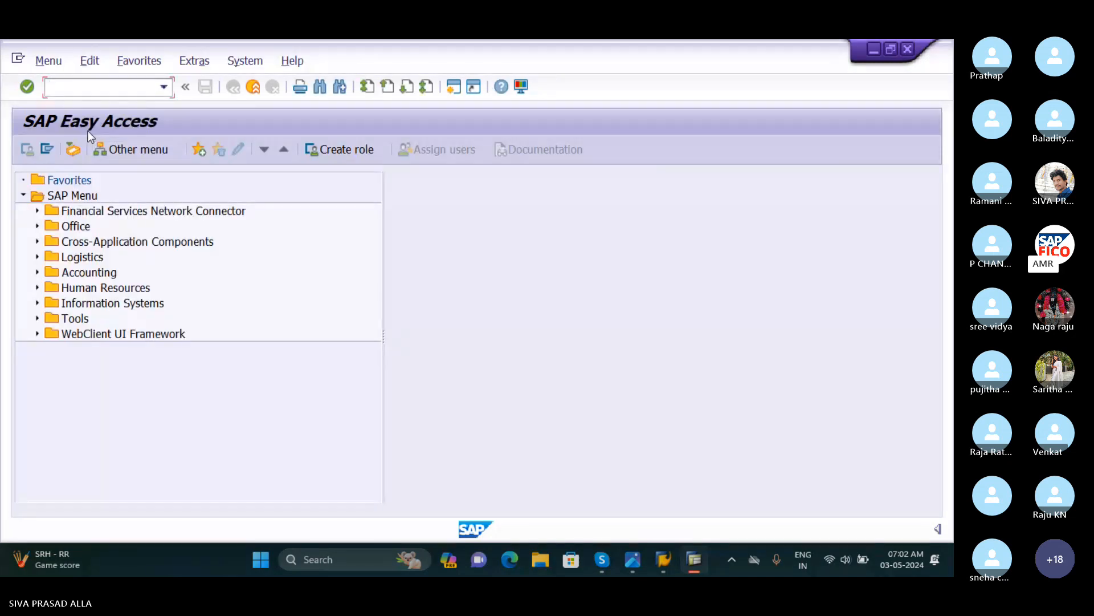
Step: Run transaction spro and display the SAP Reference IMG
type("spro")
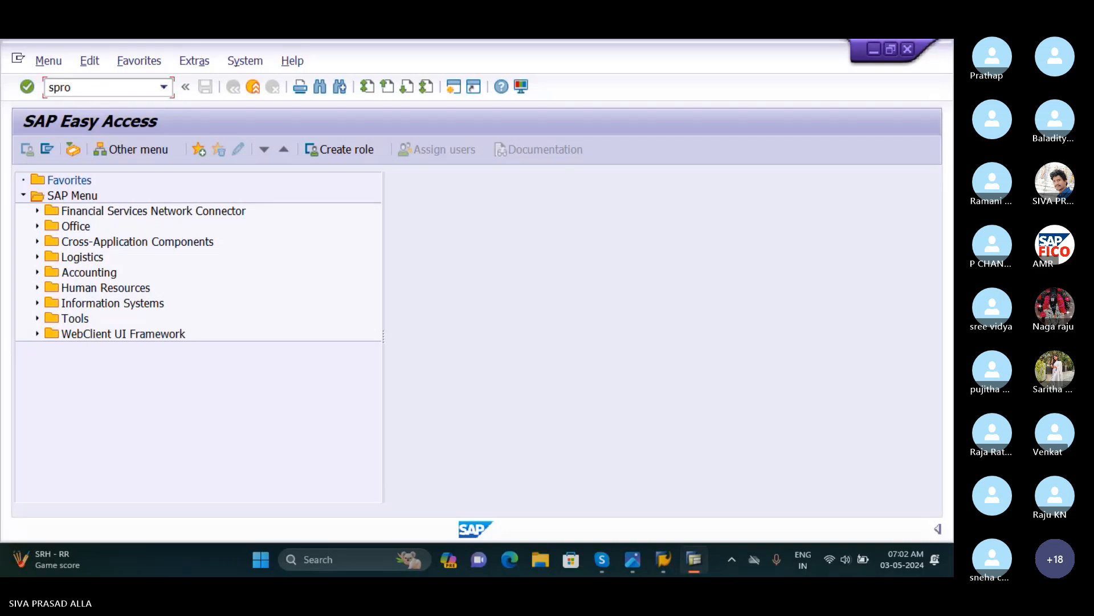
key("Return")
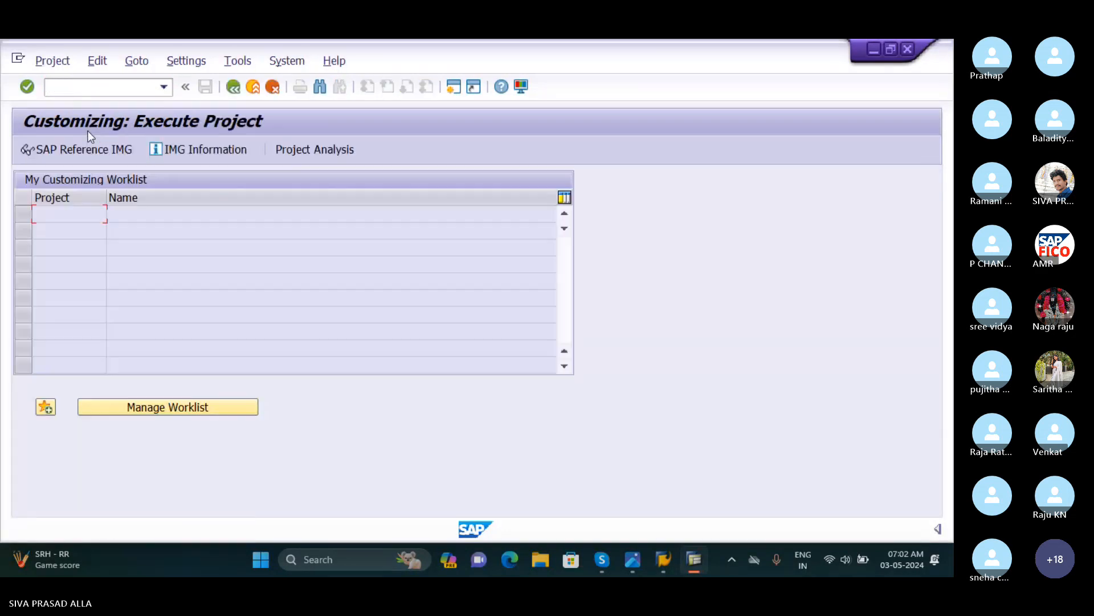
left_click(87, 148)
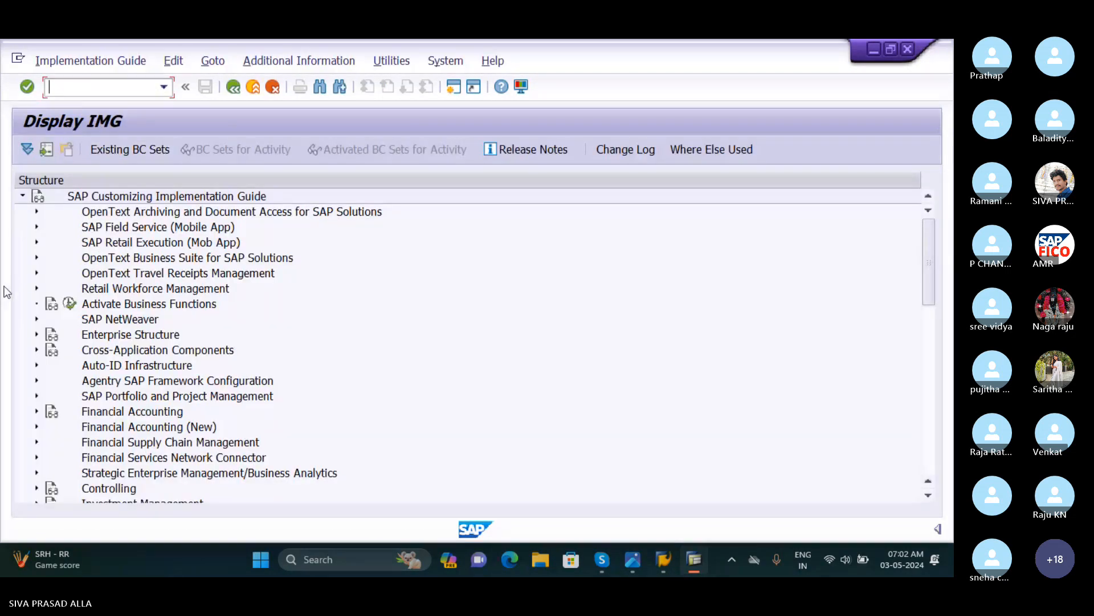
Step: Expand Financial Accounting (New) through General Ledger Accounting (New), Business Transactions and Open Item Clearing down to Clearing Differences
left_click(37, 427)
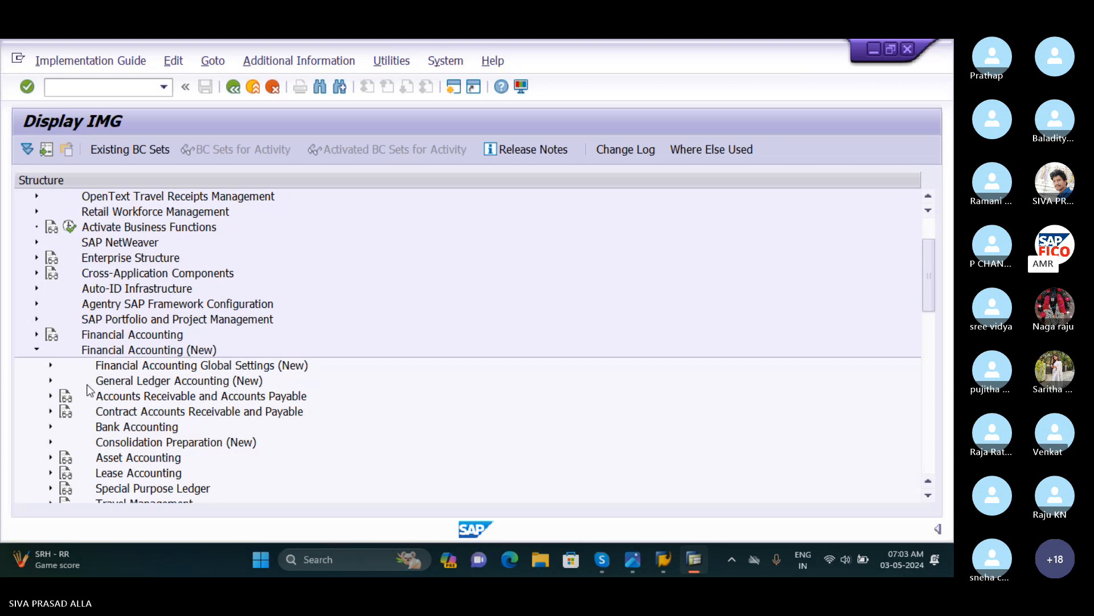
left_click(51, 380)
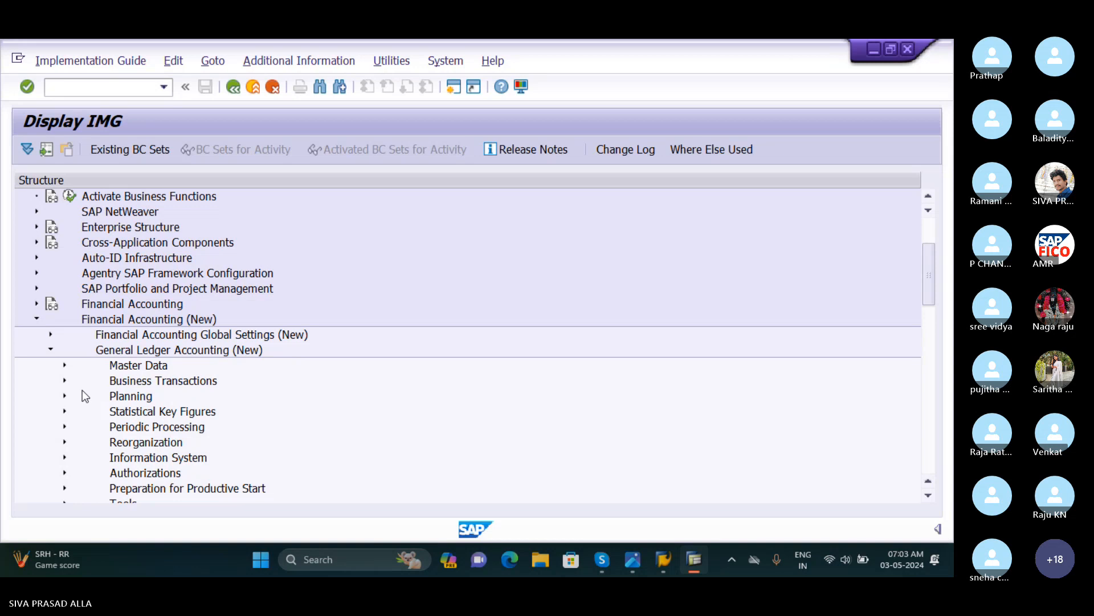
left_click(63, 381)
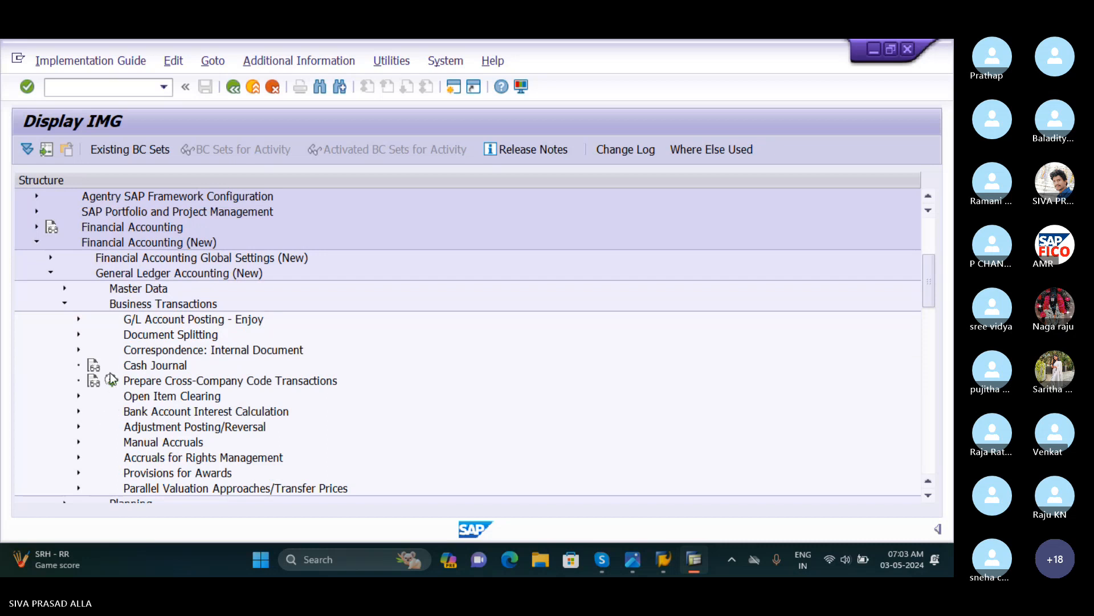
left_click(79, 396)
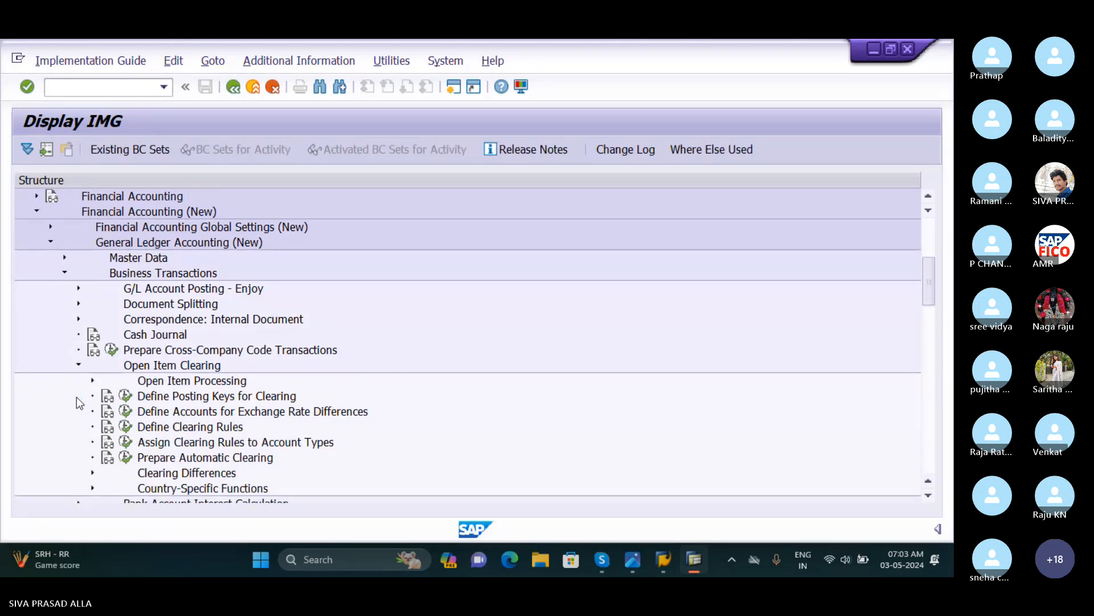
scroll(79, 403, "down", 1)
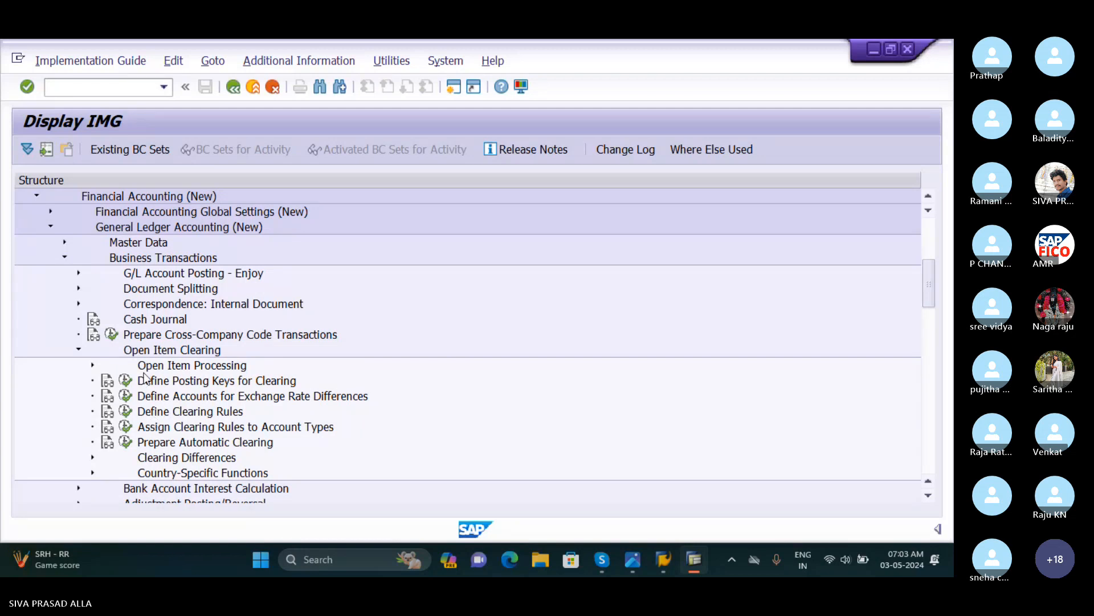
left_click(93, 460)
scroll(93, 459, "down", 2)
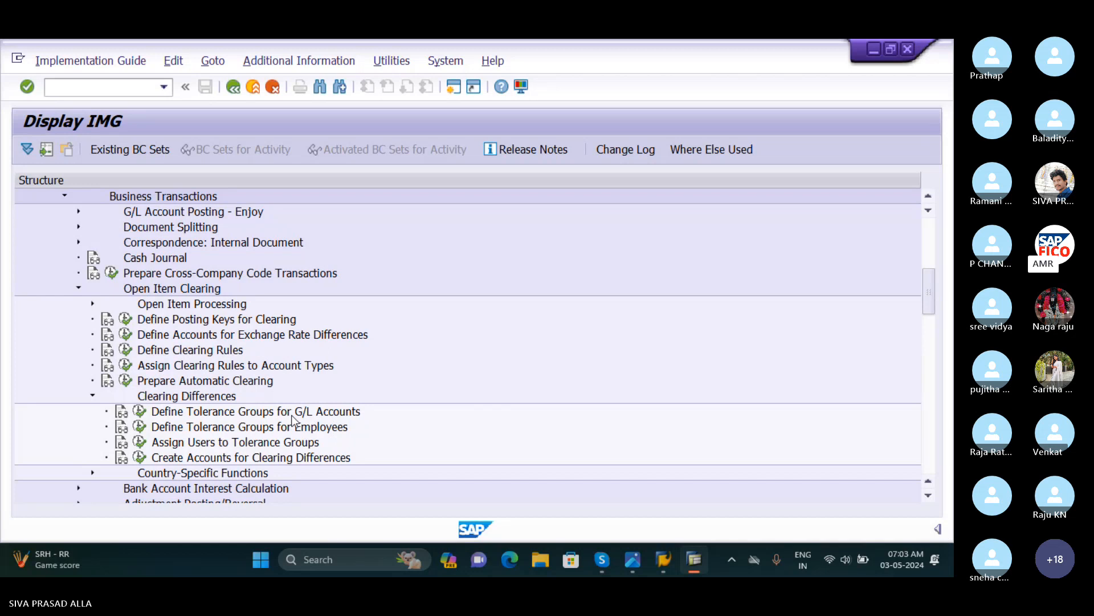
Step: Show the IMG Activity keys as additional information beside the structure and widen that column slightly
left_click(306, 63)
mouse_move(327, 81)
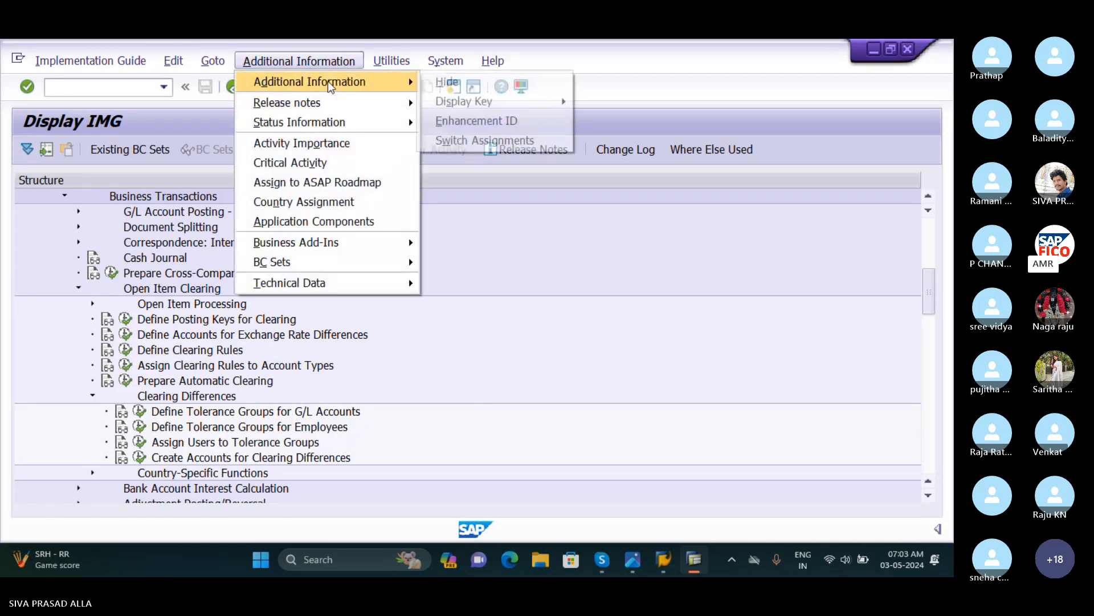
mouse_move(541, 100)
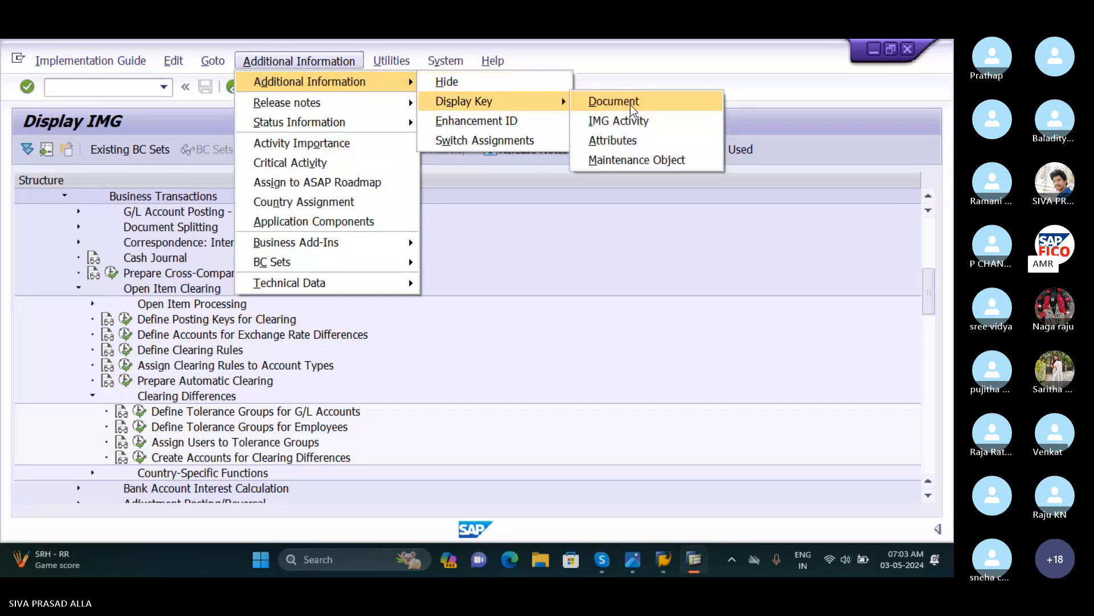
left_click(642, 120)
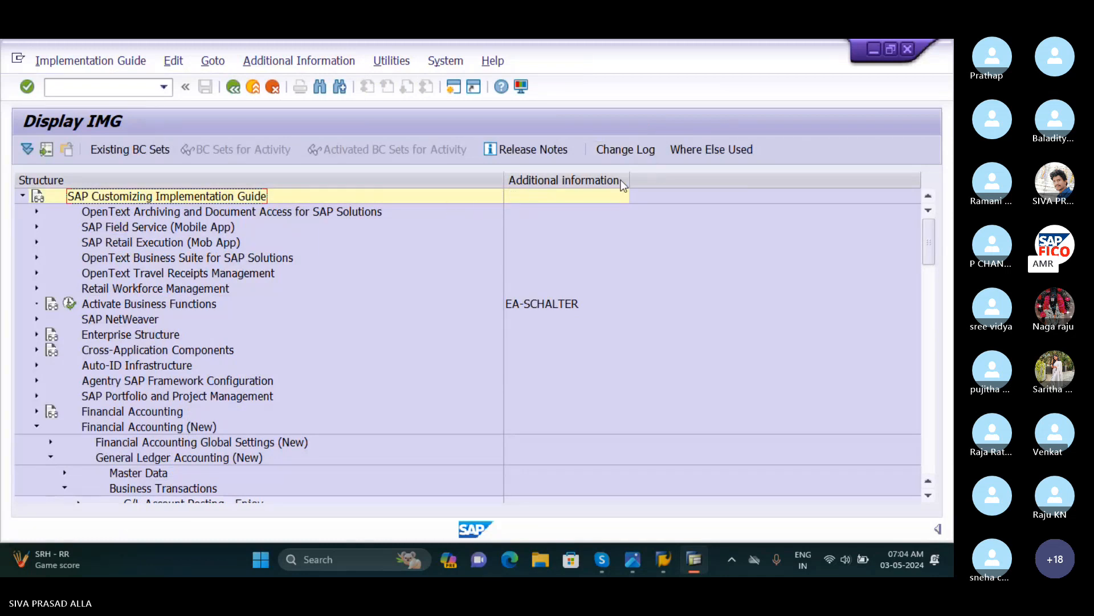
left_click_drag(629, 178, 662, 179)
Step: View the Define Tolerance Groups for G/L Accounts activity under Clearing Differences, and return to the IMG structure
scroll(361, 303, "down", 3)
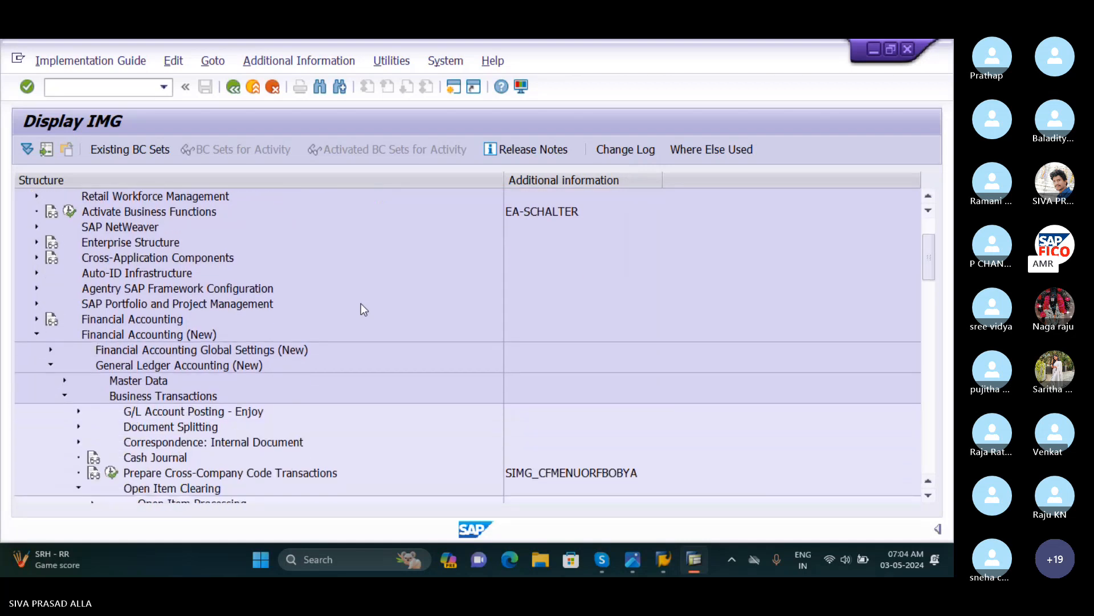
scroll(361, 304, "down", 3)
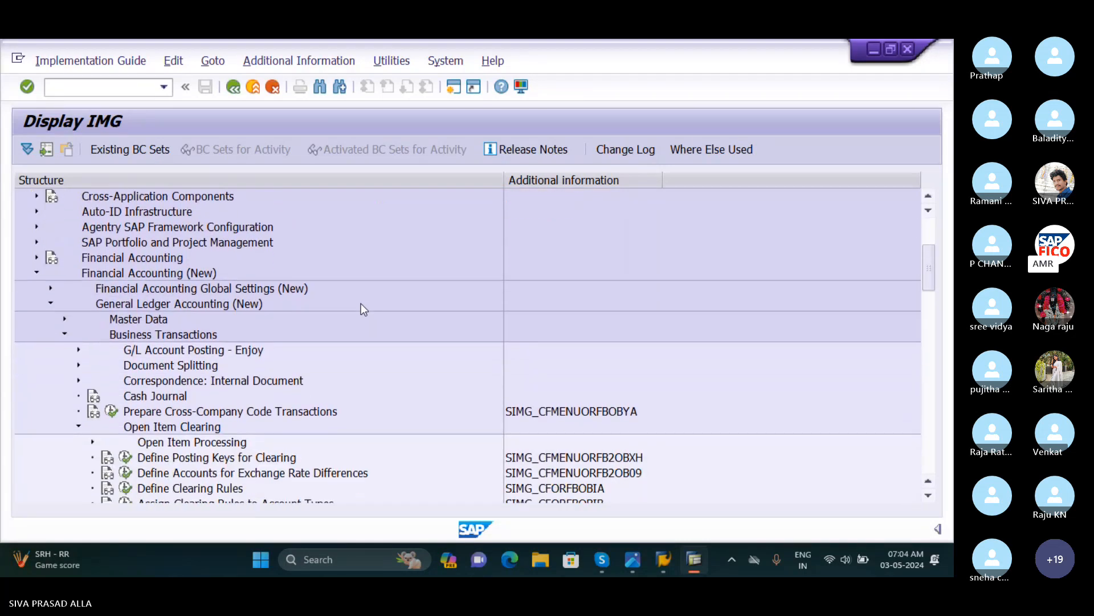
scroll(360, 303, "down", 1)
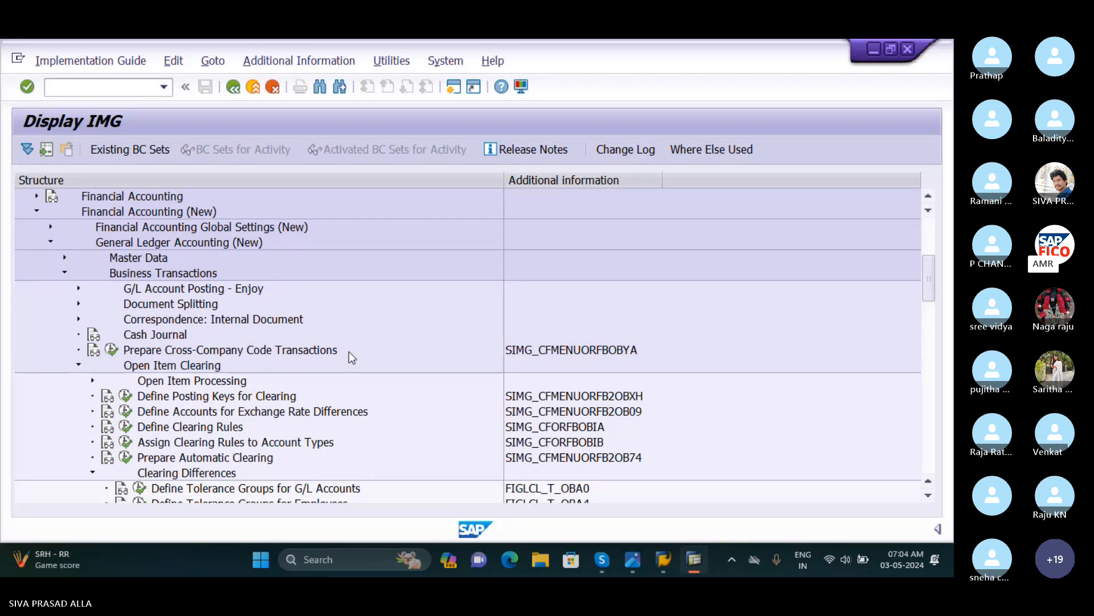
scroll(349, 351, "down", 2)
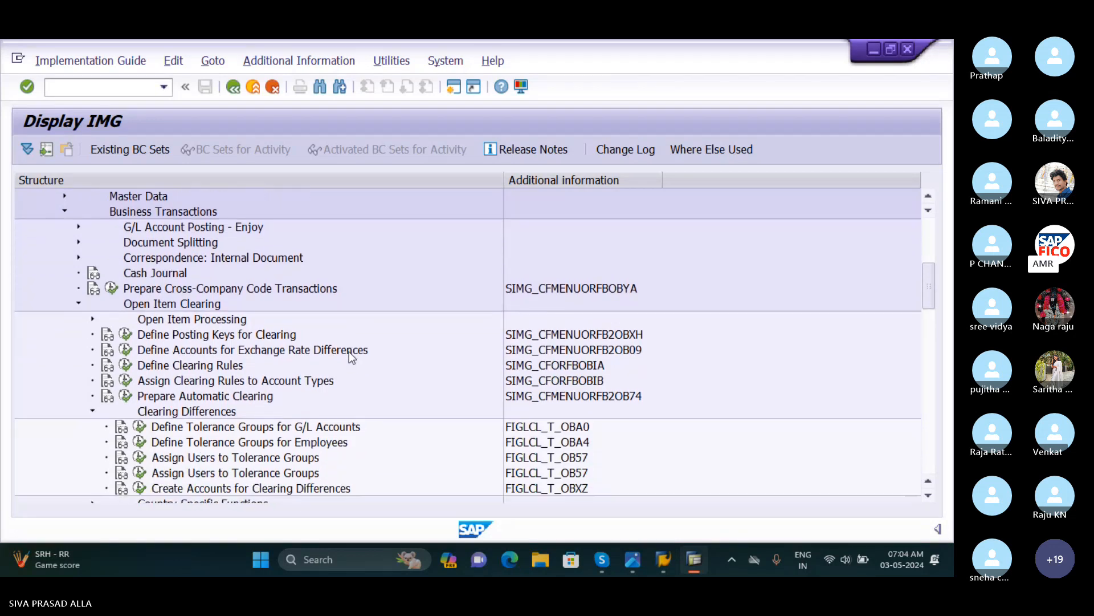
scroll(349, 351, "down", 2)
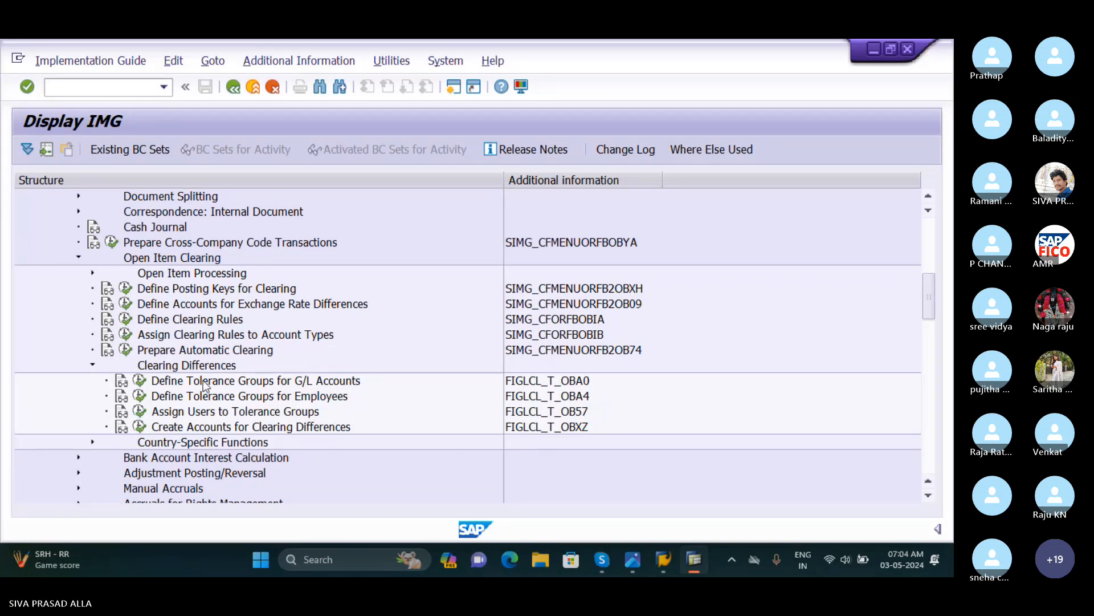
left_click(140, 382)
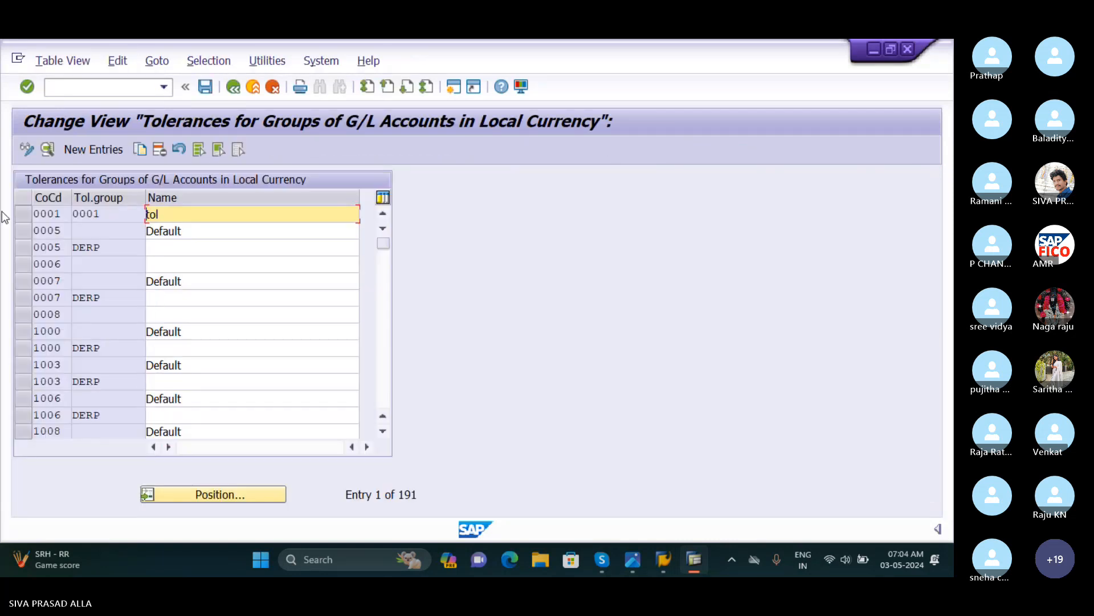
left_click(234, 87)
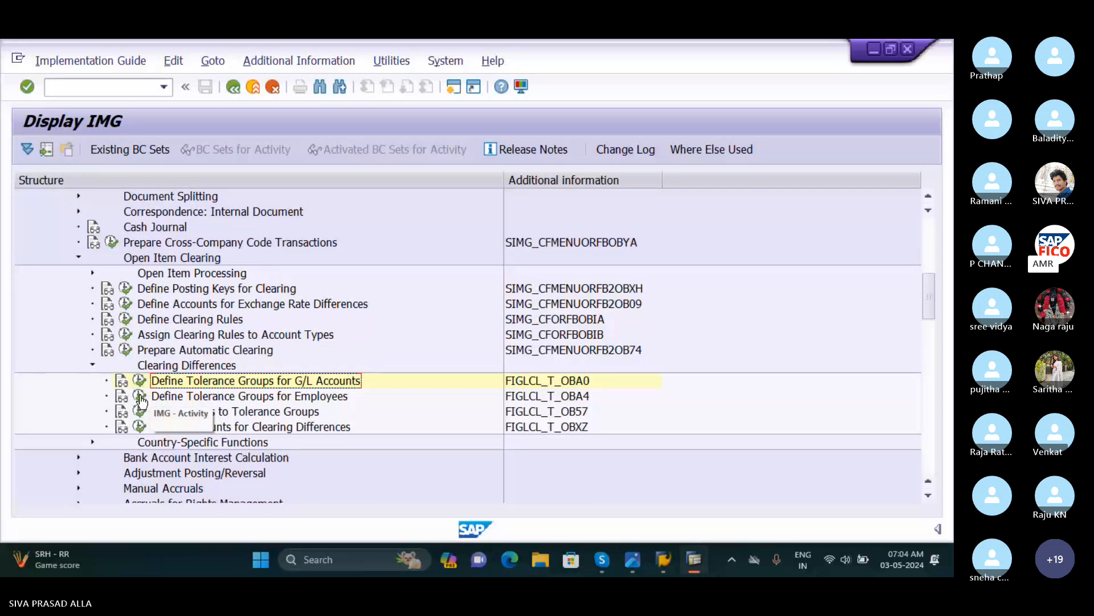
Step: Create a new entry in Define Tolerance Groups for Employees with group SITG and company code SIVA
left_click(140, 397)
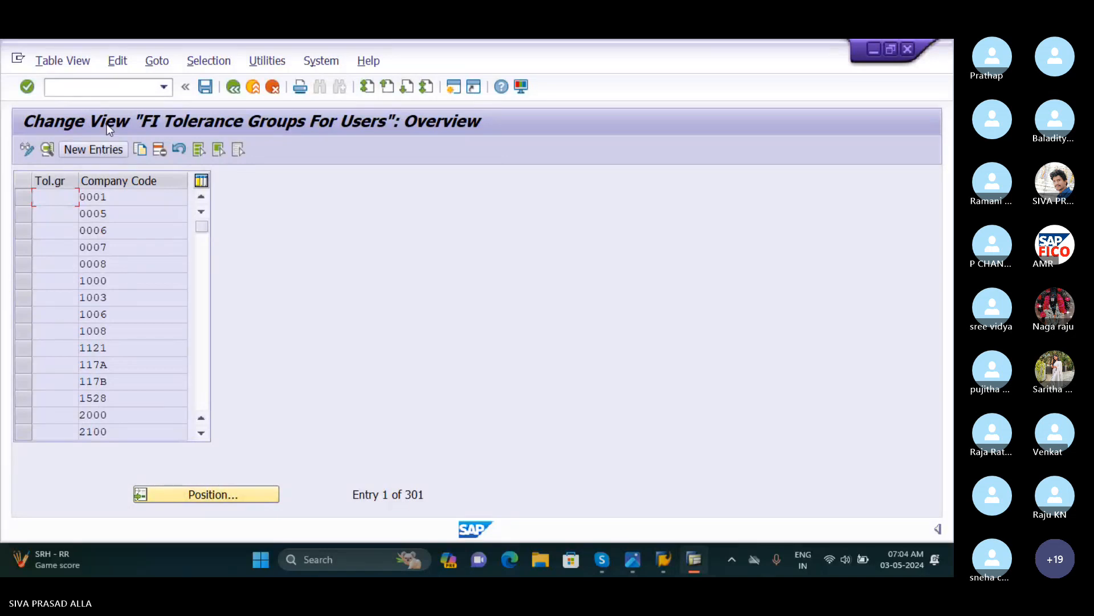
left_click(84, 151)
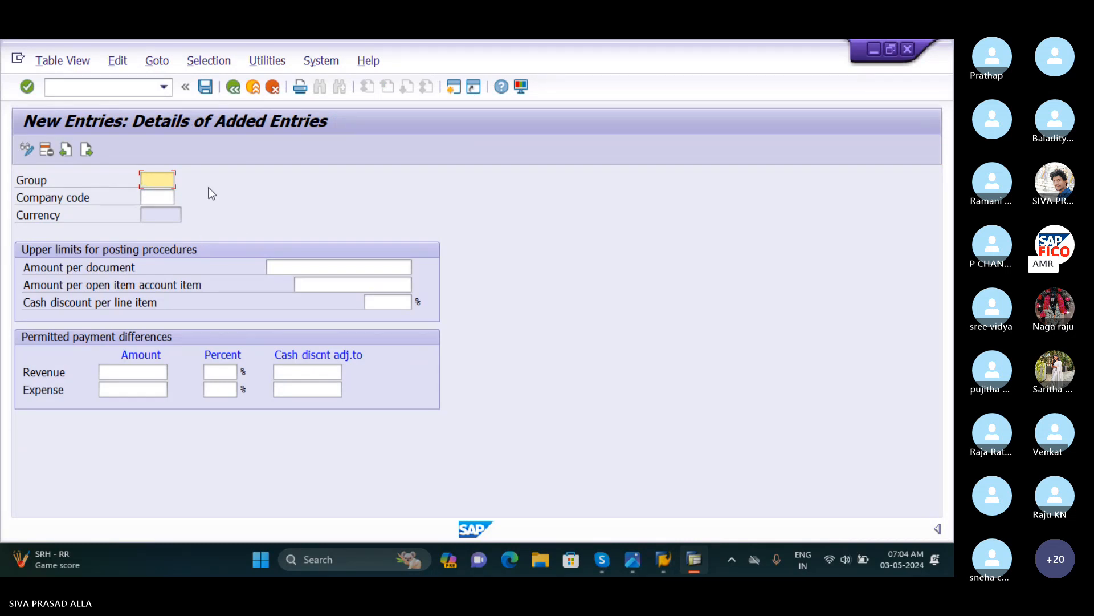
type("SITG")
key("Tab")
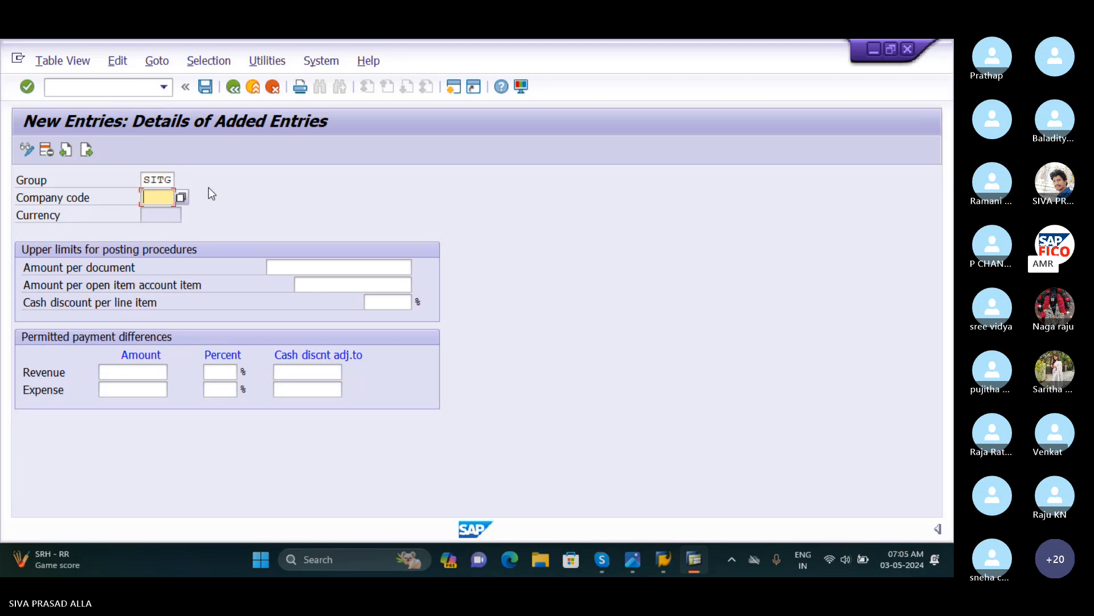
type("SIVA")
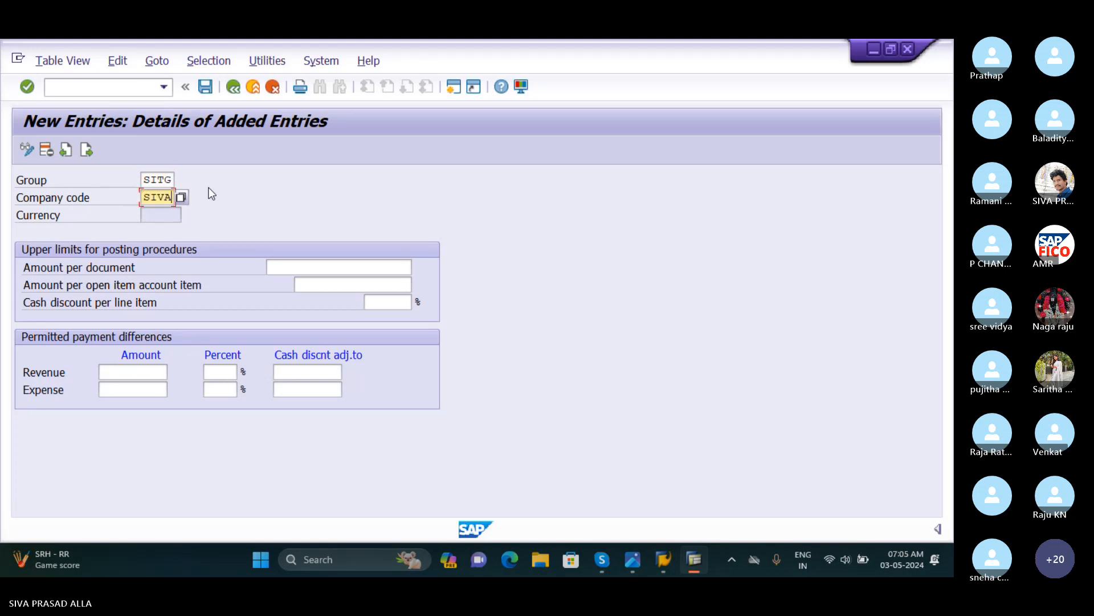
key("Tab")
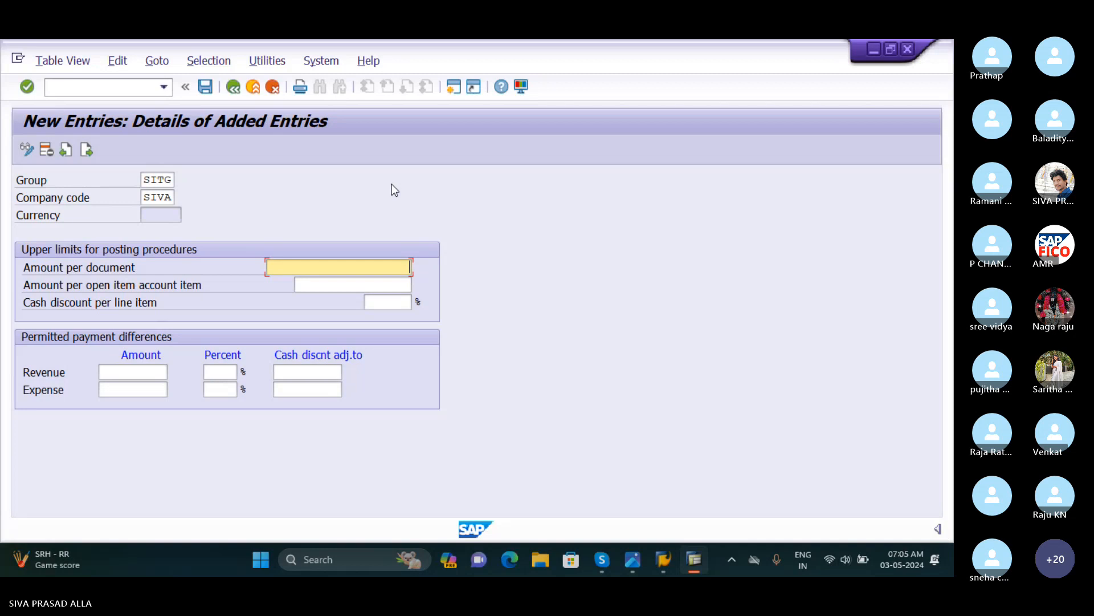
Step: Set the posting upper limits to 999999999 per document, 999999999 per open item account item, and 5% cash discount per line item
type("999999999")
key("Tab")
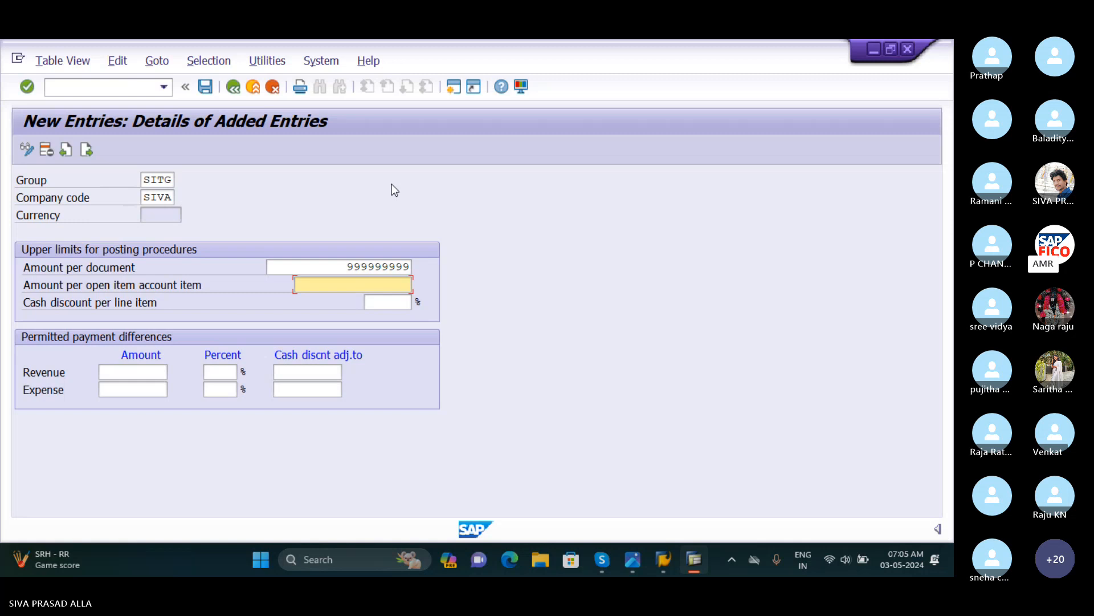
type("9999")
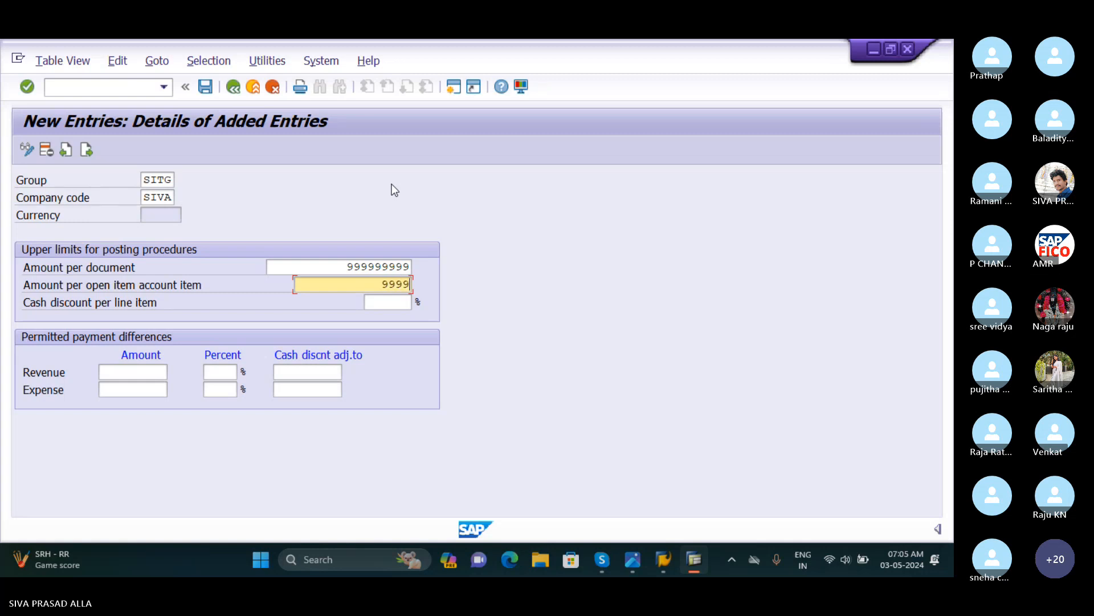
type("99999")
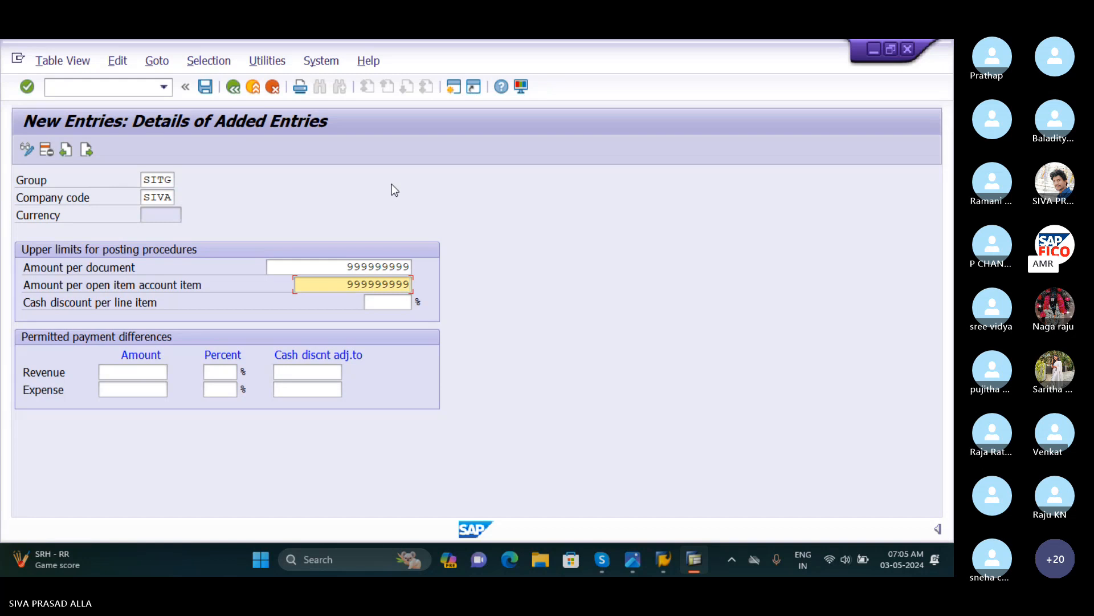
key("Tab")
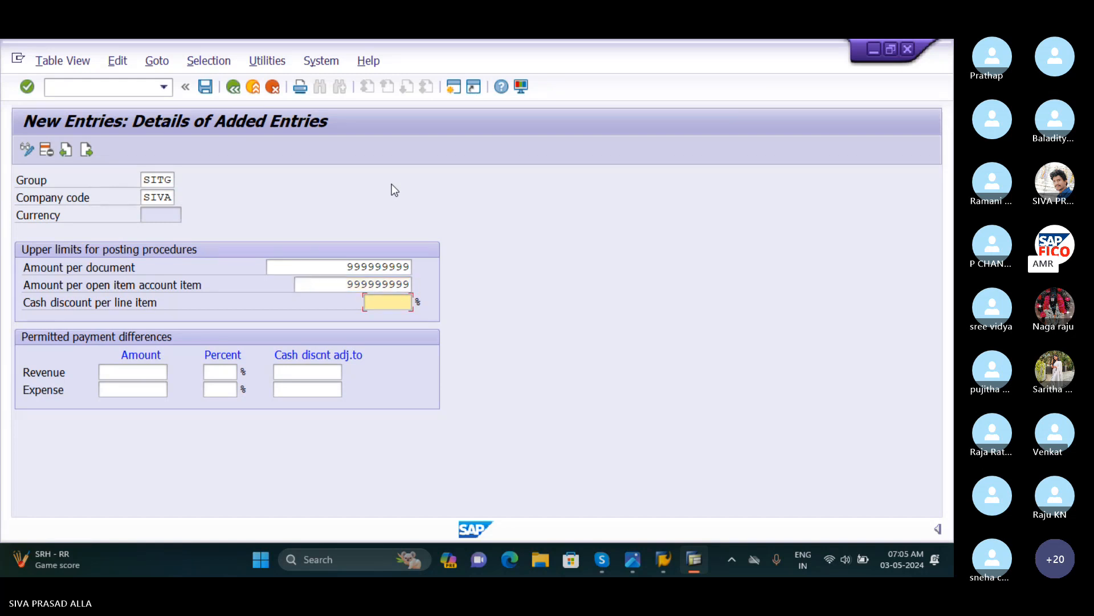
type("5")
key("Tab")
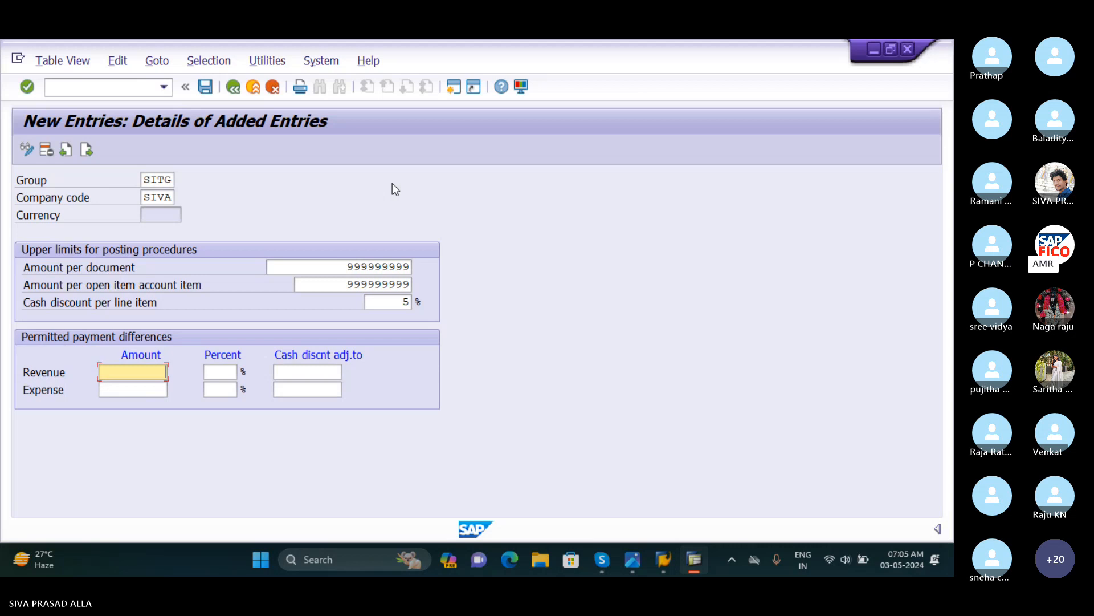
Step: Set the permitted payment differences for both revenue and expense to an amount of 100 and 5 percent
type("100")
key("Tab")
type("100")
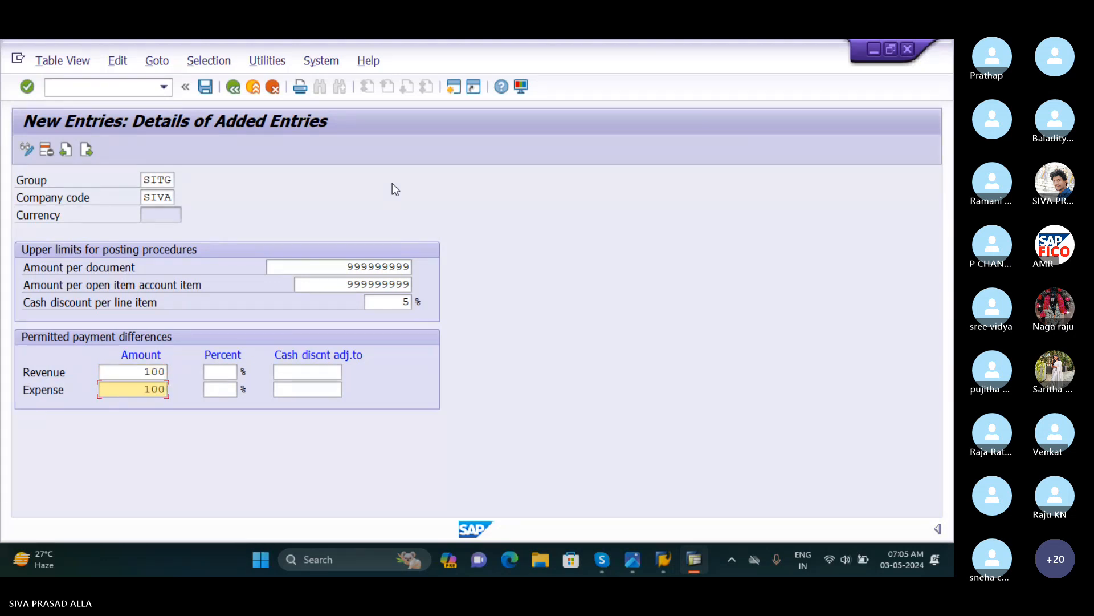
key("Tab")
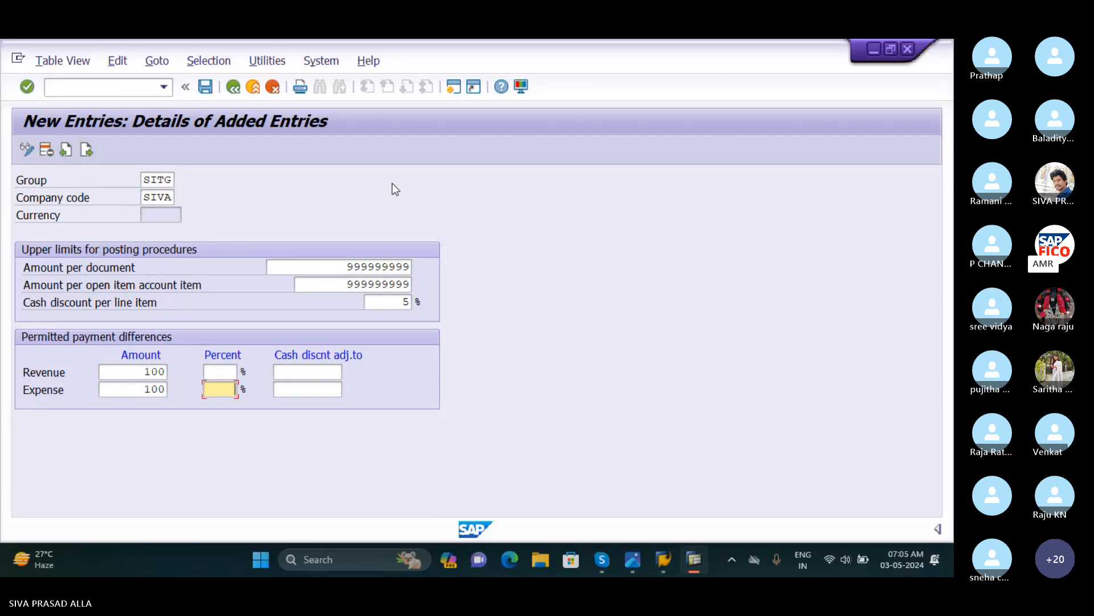
left_click(220, 371)
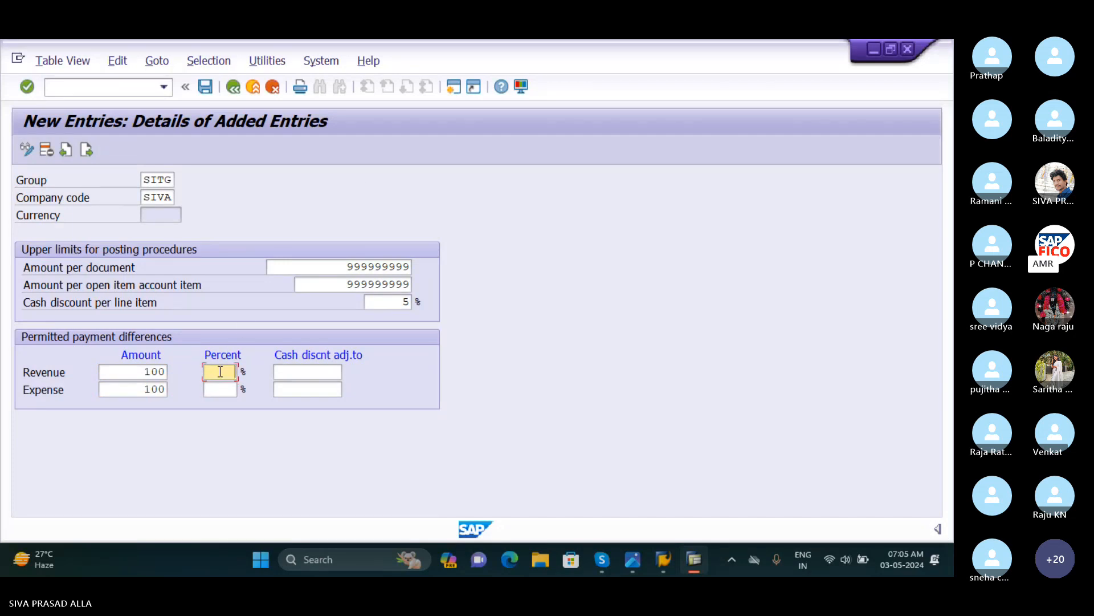
type("5")
left_click(234, 389)
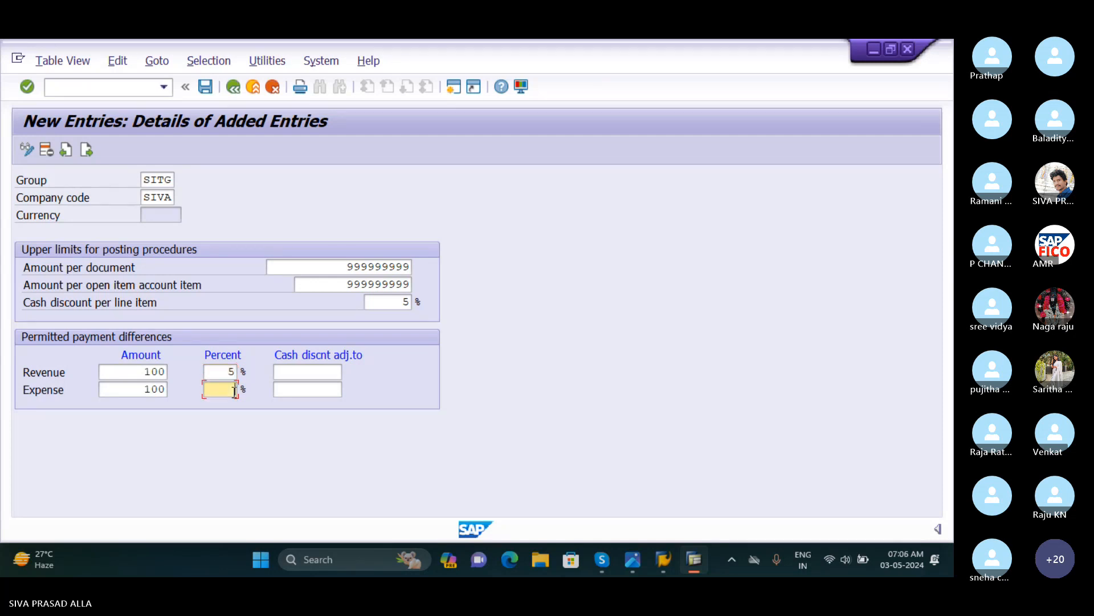
type("5")
Step: Set the cash discount adjustment limit to 5 for both revenue and expense, and validate the entry
left_click(307, 374)
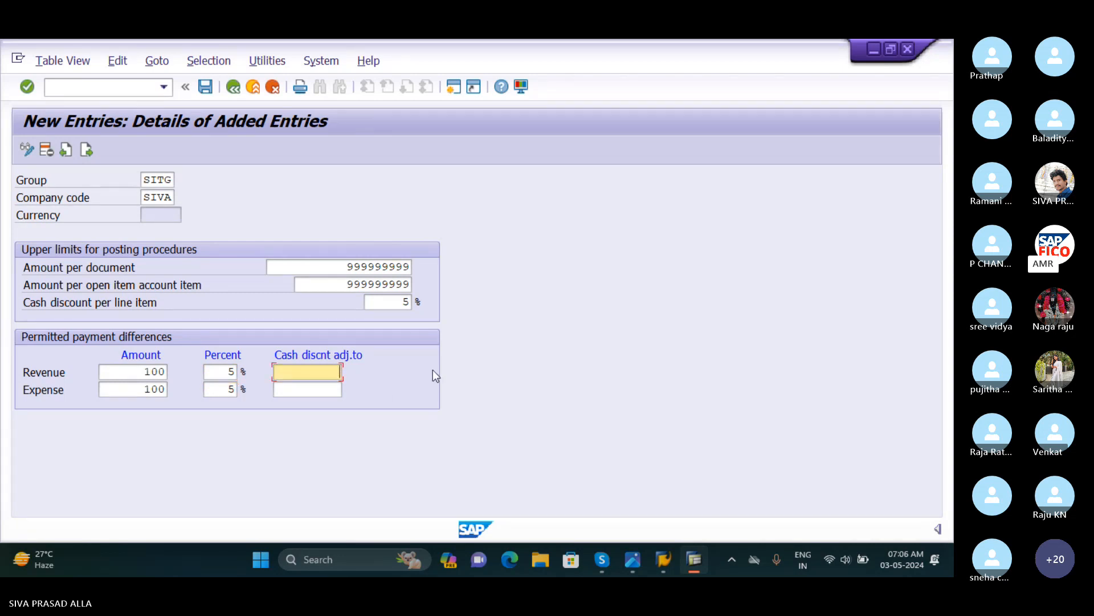
type("5")
left_click(318, 392)
type("5")
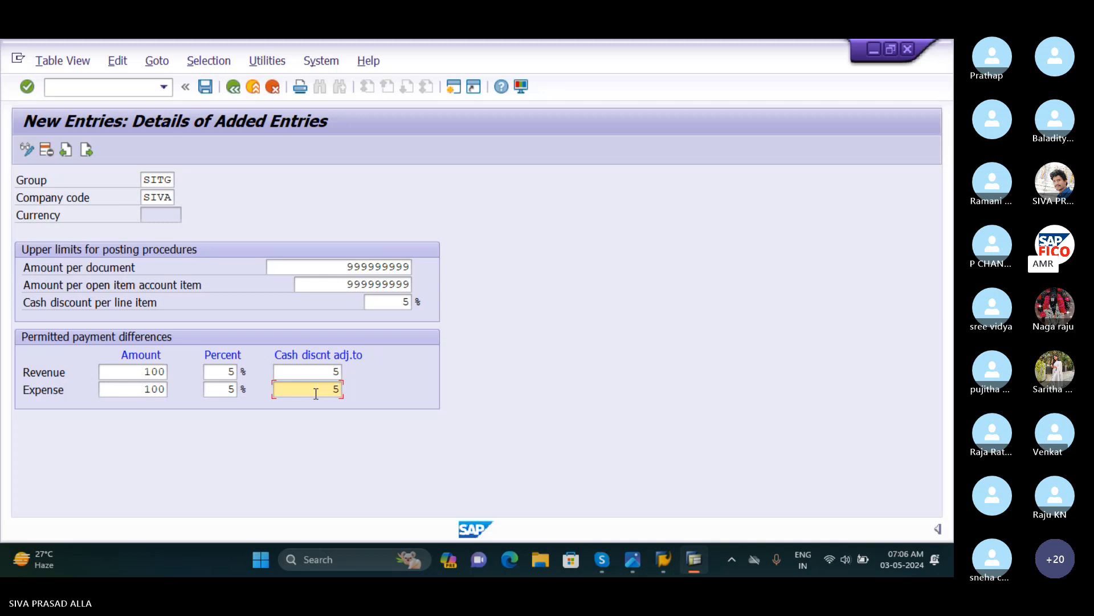
key("Return")
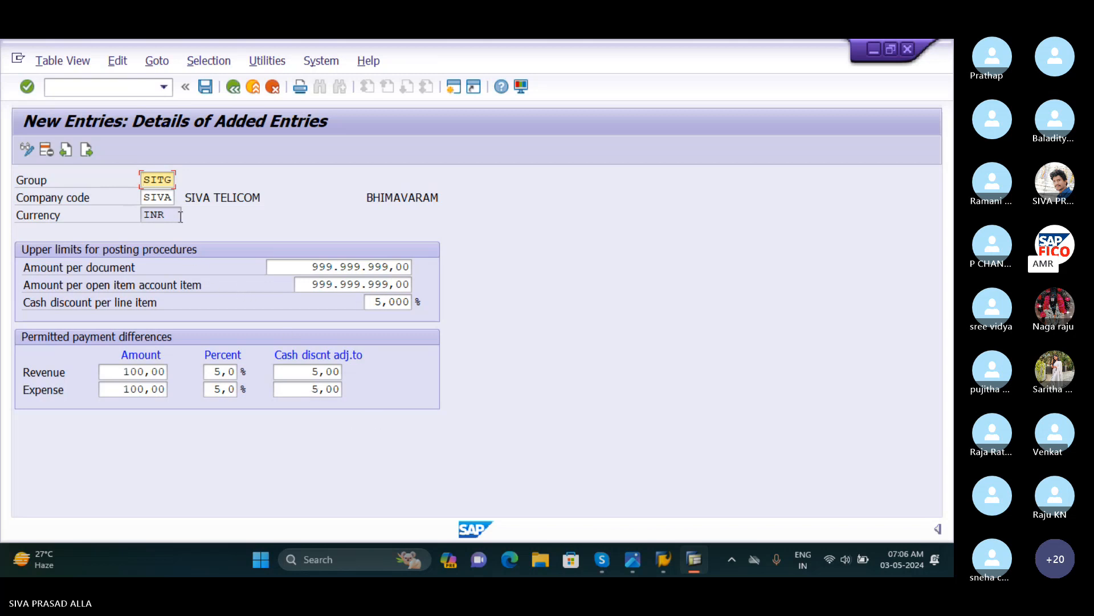
Step: Switch to the Skype call, mute the microphone, and return to the SAP tolerance group entry
mouse_move(631, 561)
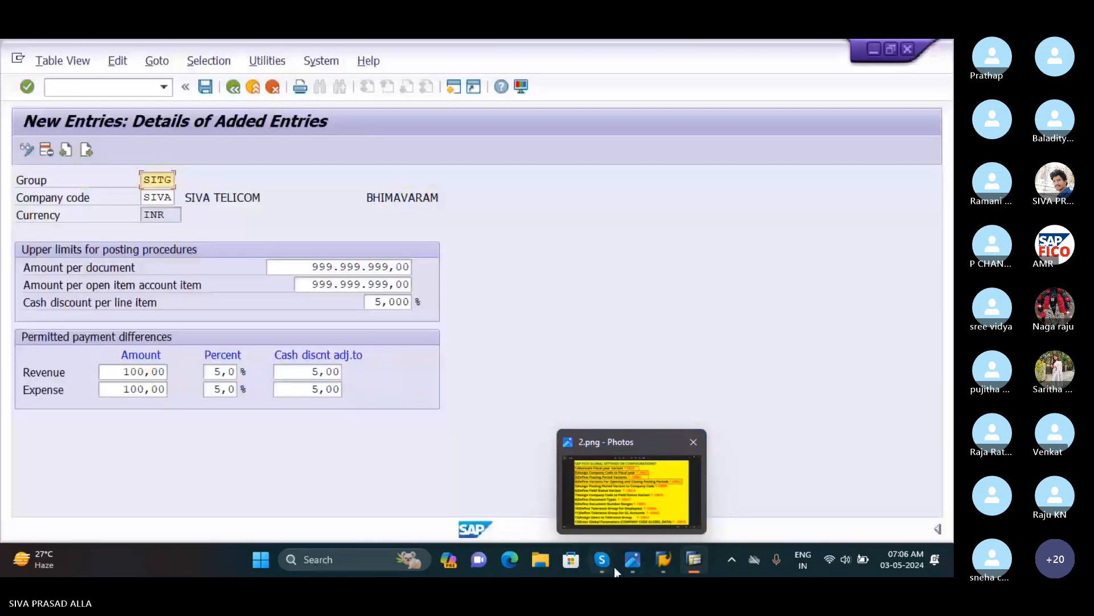
left_click(608, 505)
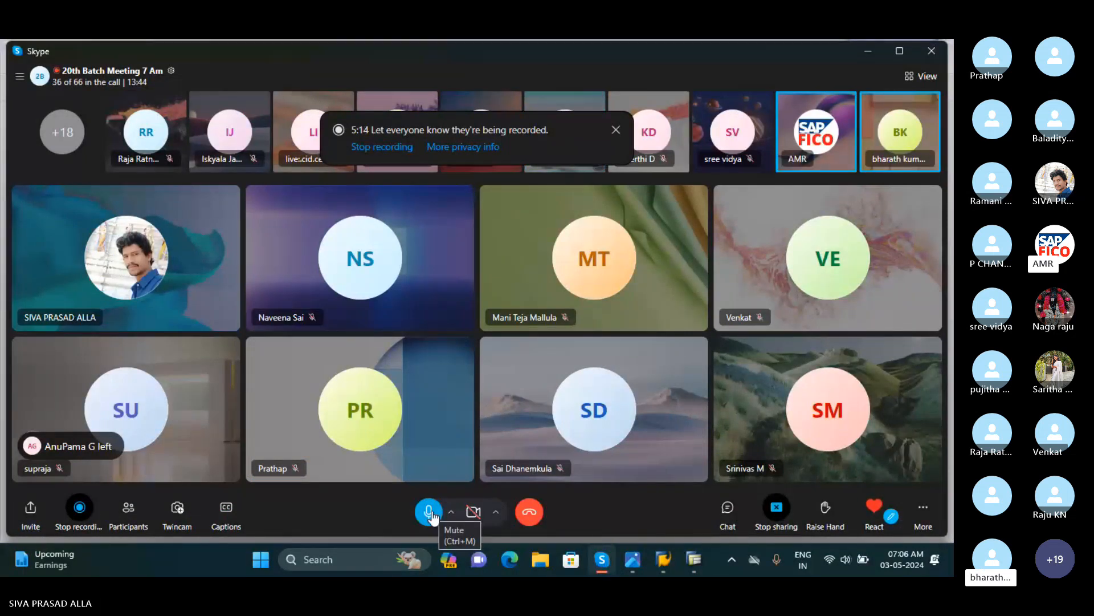
left_click(429, 512)
mouse_move(602, 562)
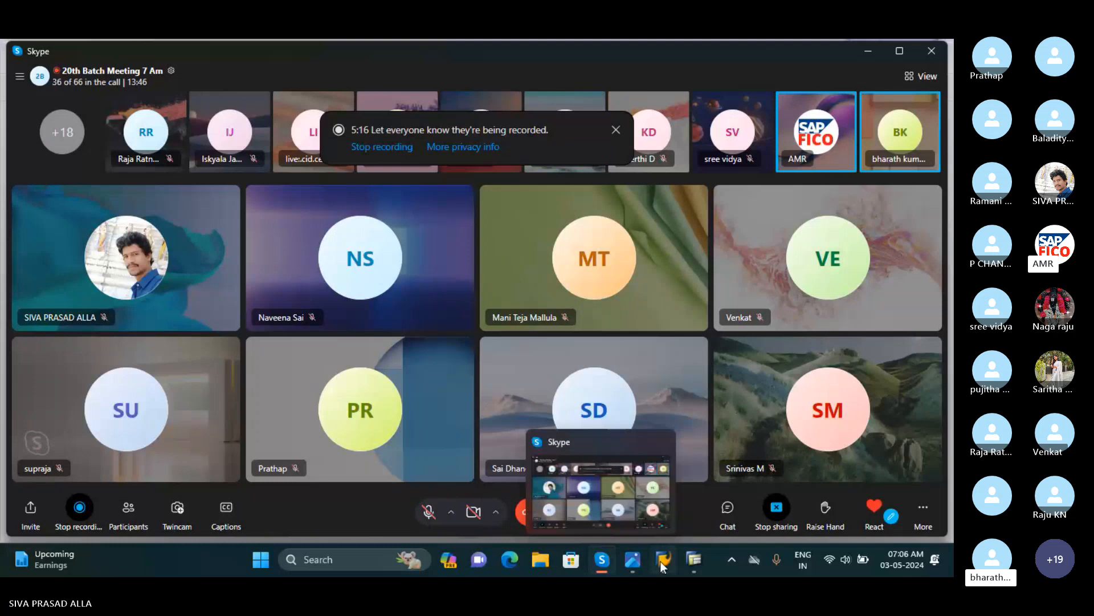
left_click(602, 561)
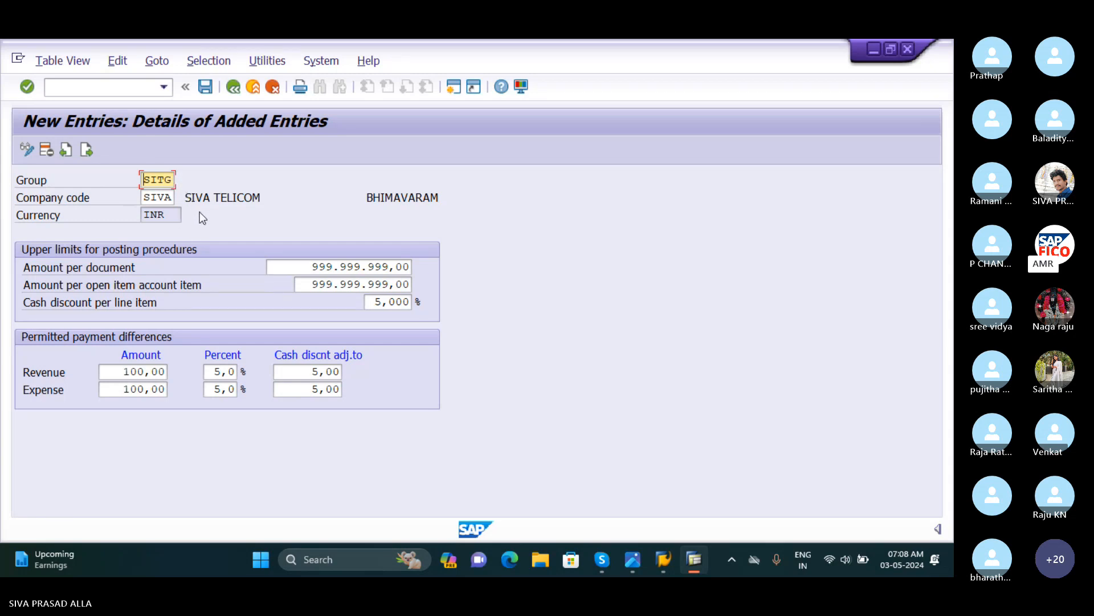
Step: Save the SITG employee tolerance group under the proposed DEFINE COMPANY customizing request
left_click(205, 87)
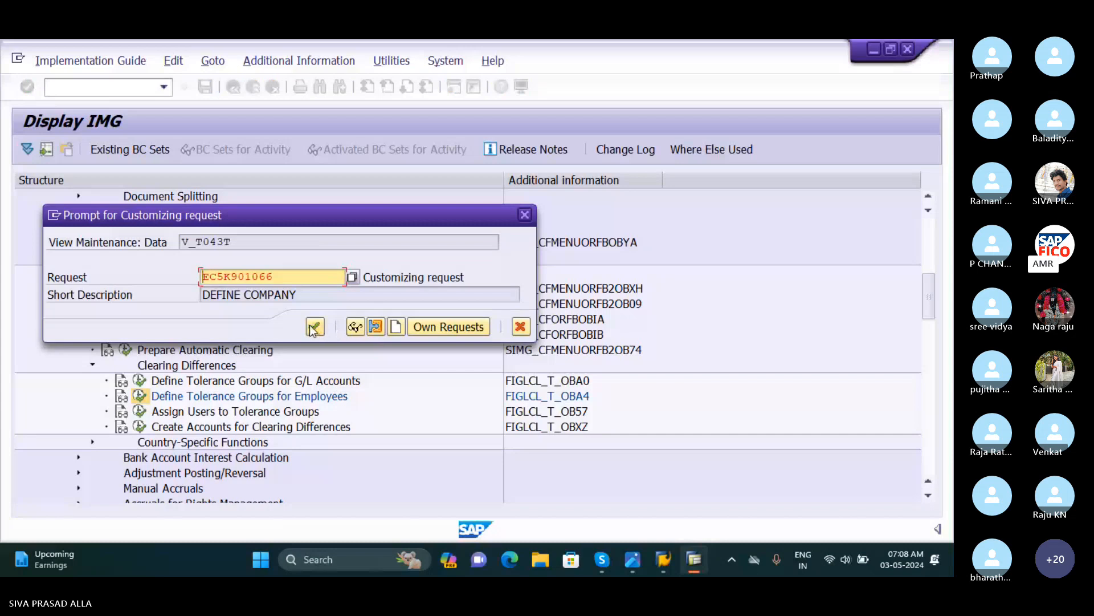
left_click(312, 325)
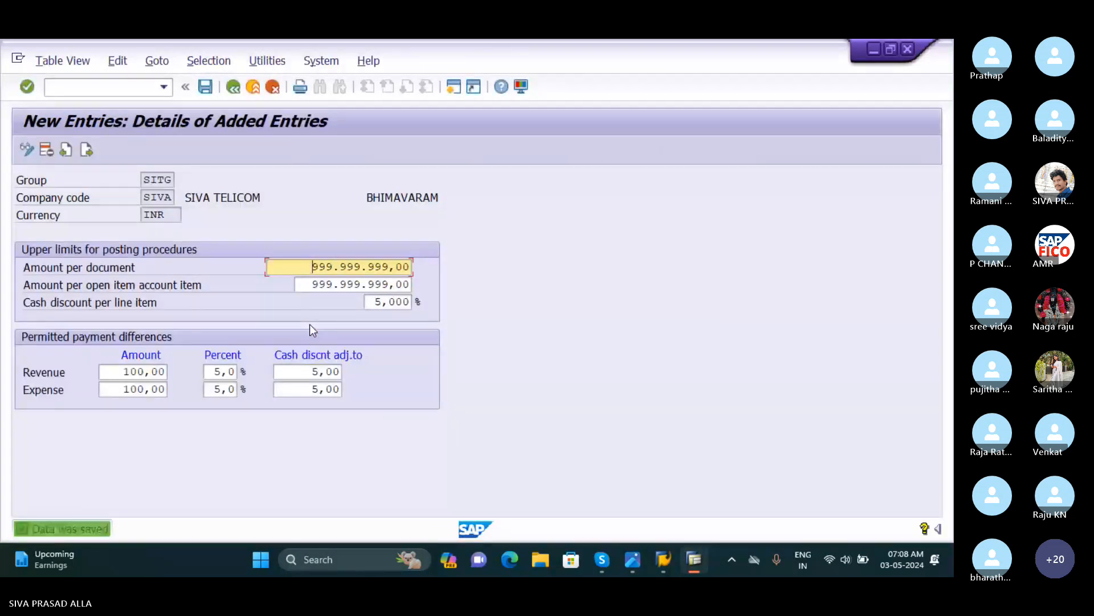
left_click(228, 553)
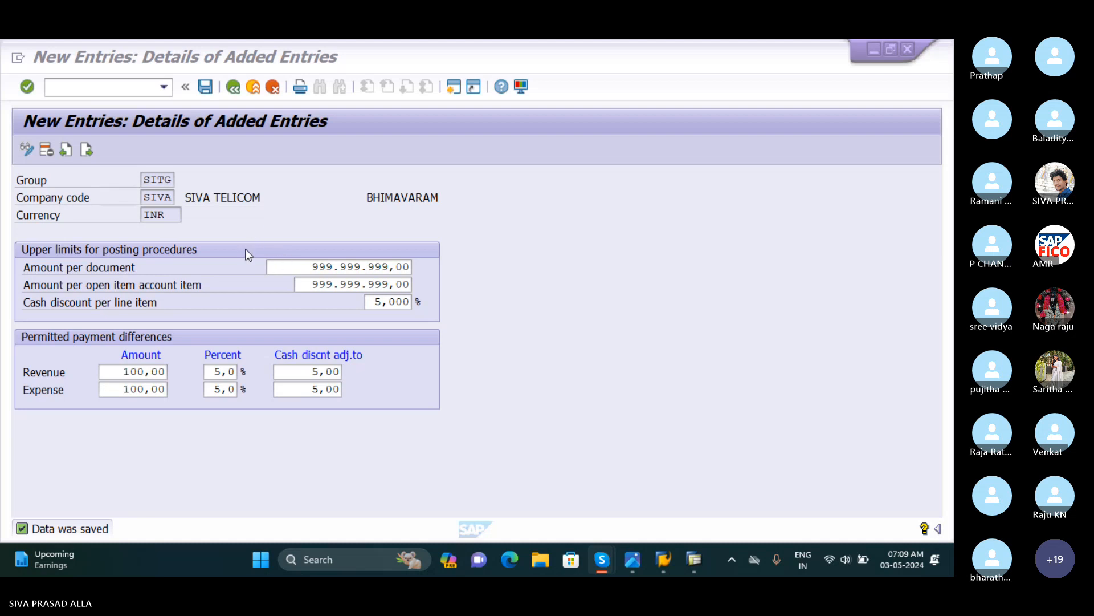
Step: Check the global settings list in 2.png in Photos, and return to SAP
mouse_move(634, 558)
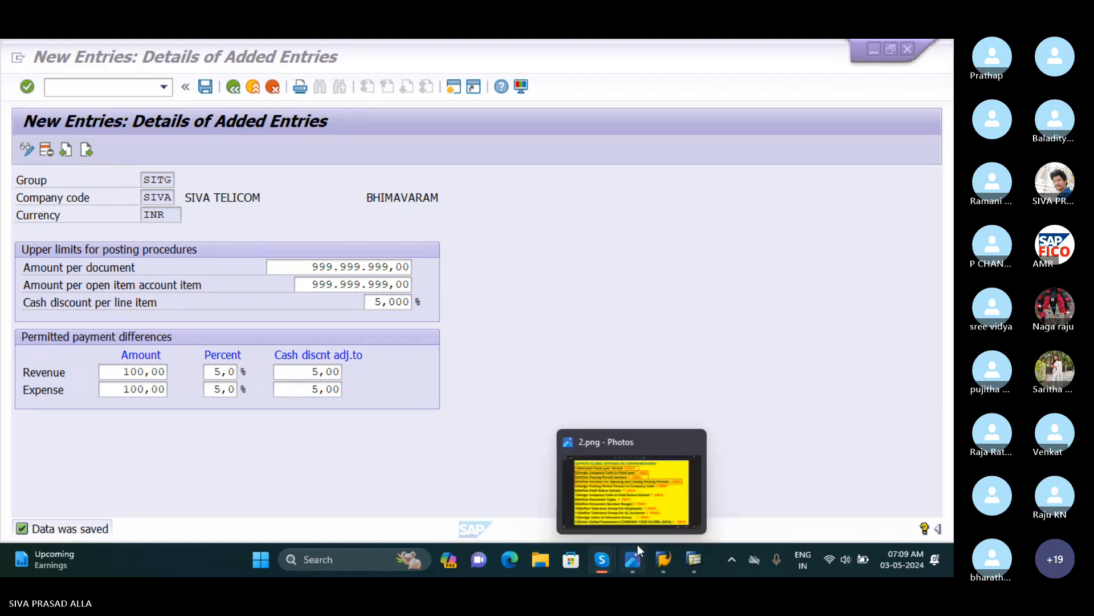
left_click(649, 497)
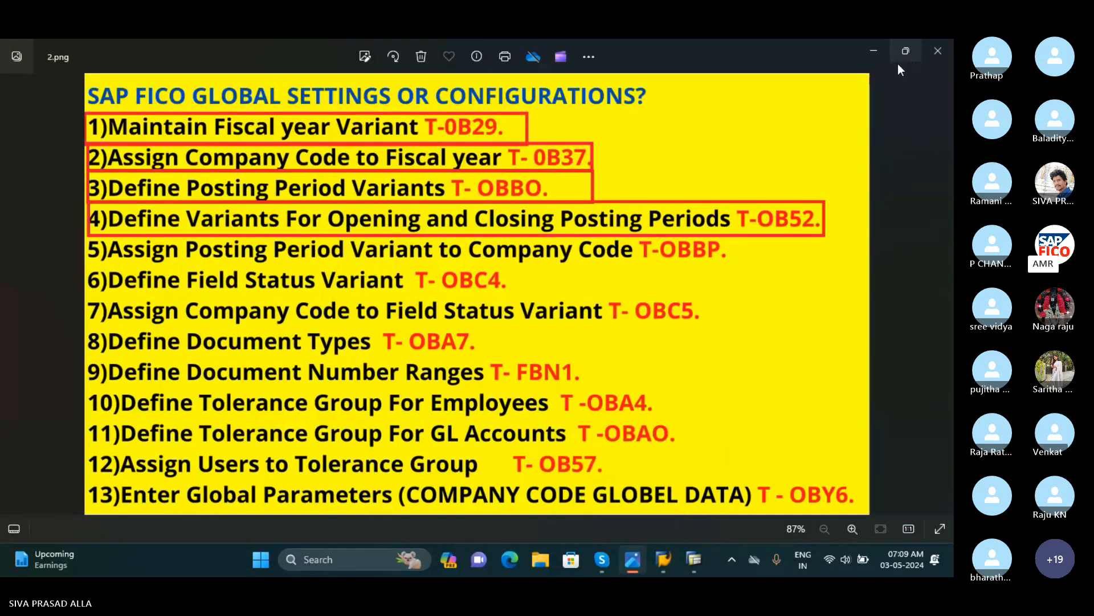
left_click(873, 51)
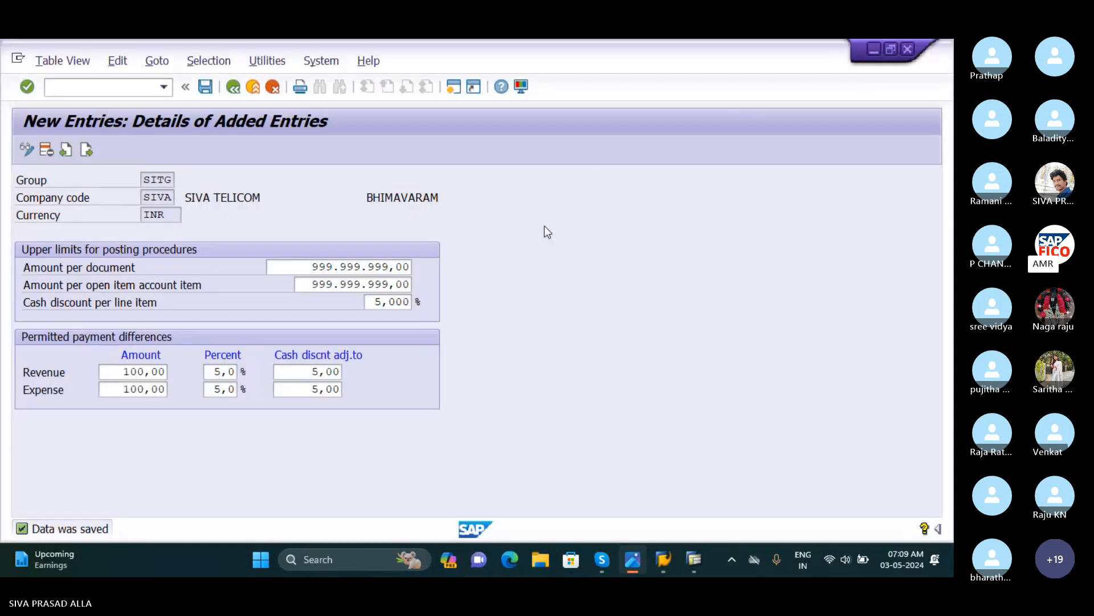
Step: Leave the employee tolerance groups for the IMG structure, and consult the 2.png list for the user assignment activity
left_click(233, 88)
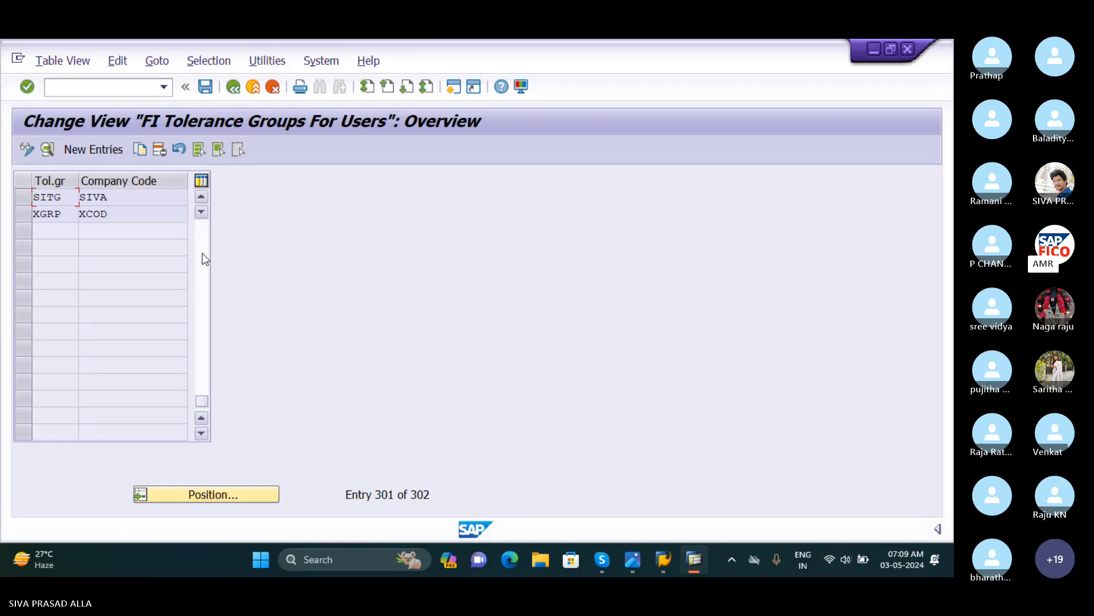
left_click(233, 88)
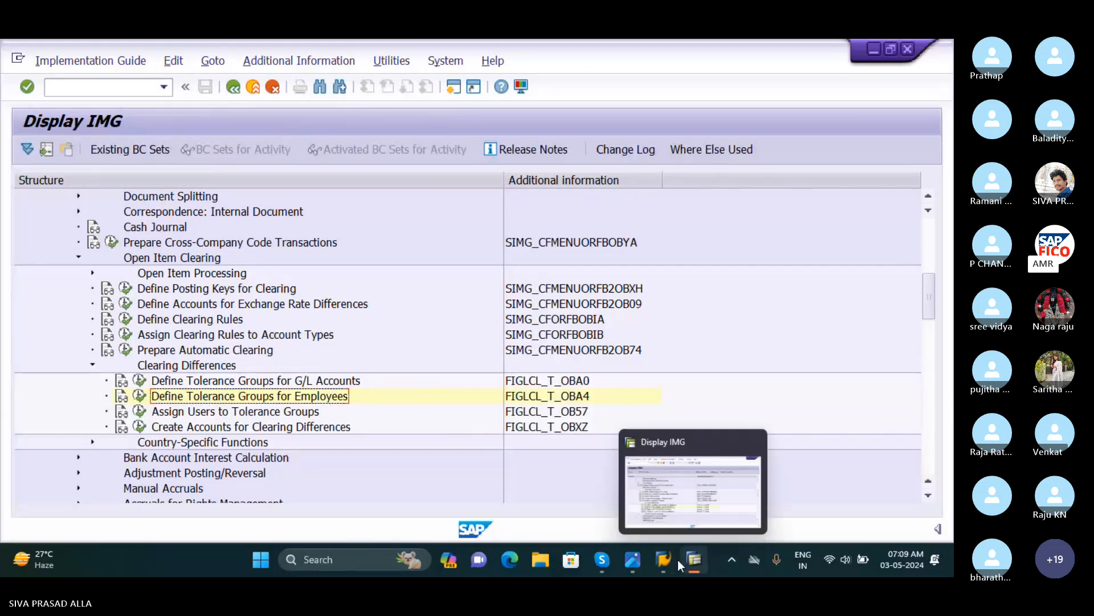
mouse_move(677, 565)
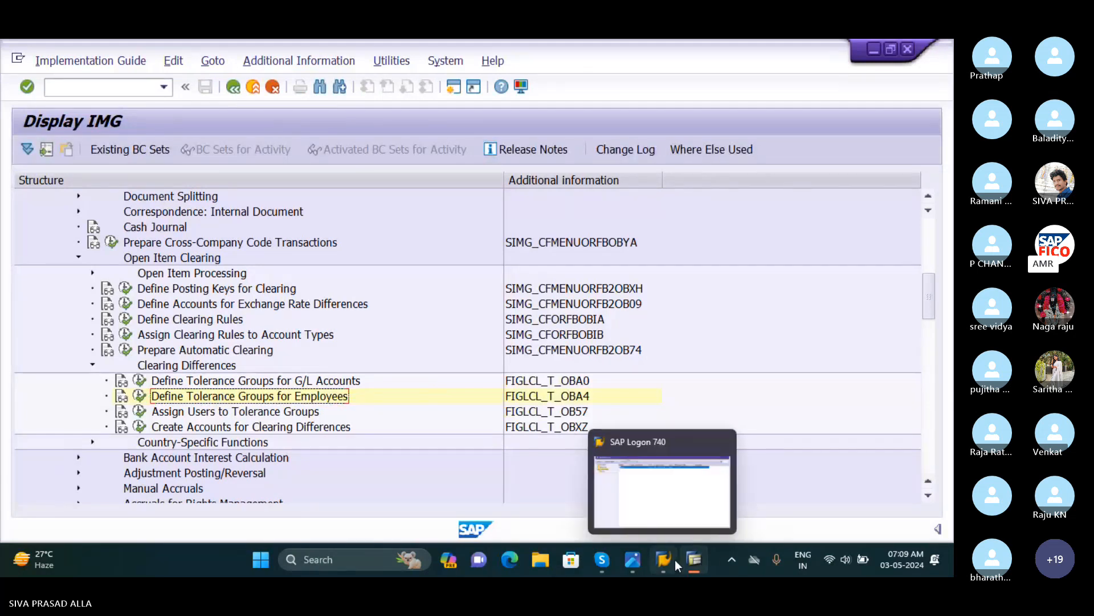
left_click(640, 563)
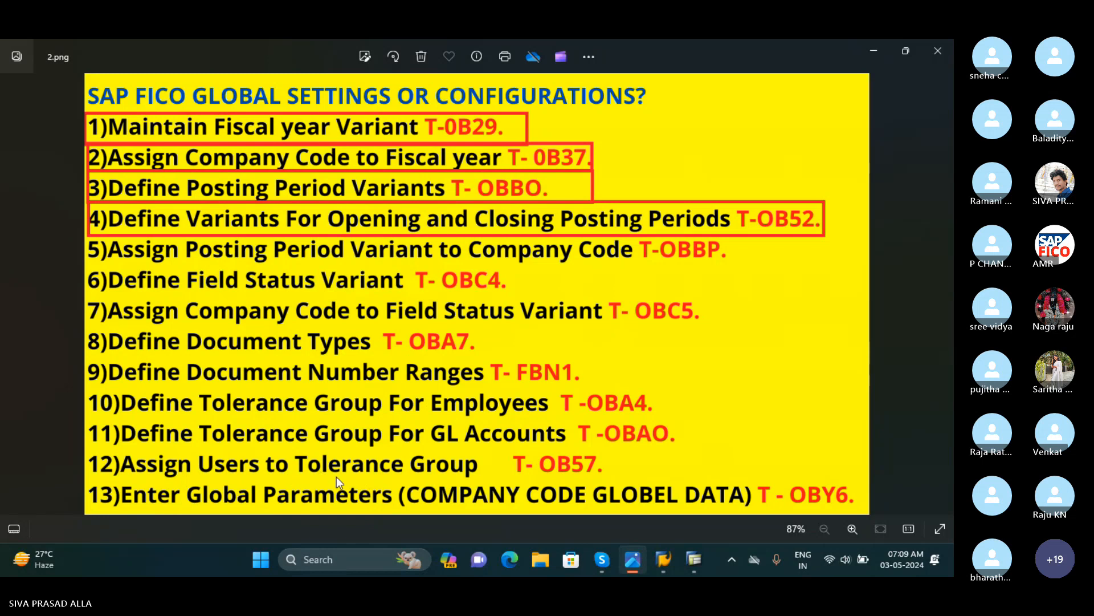
mouse_move(638, 555)
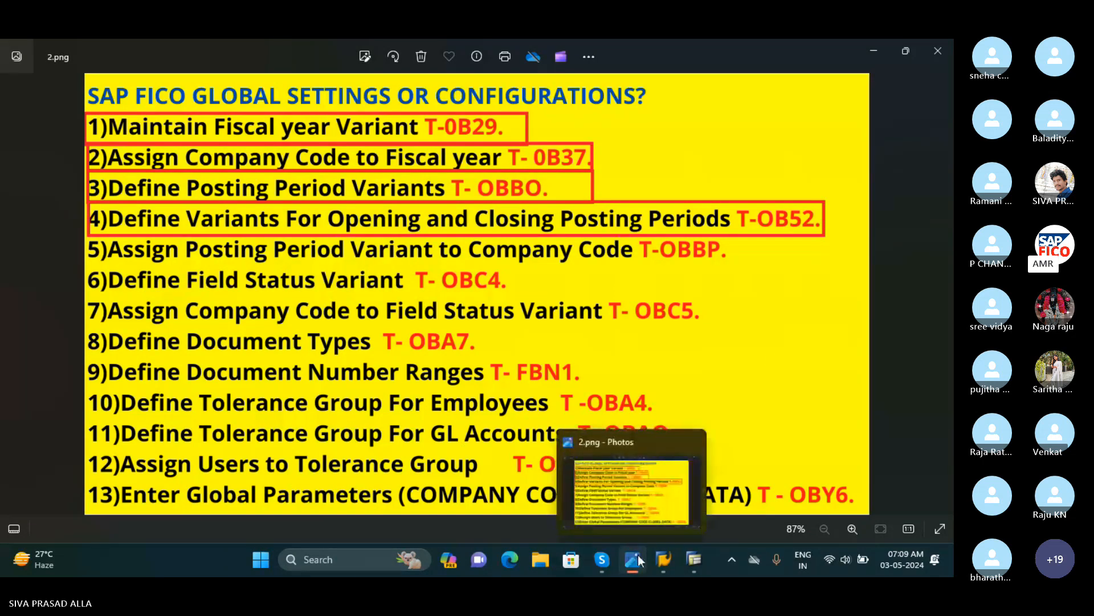
left_click(874, 51)
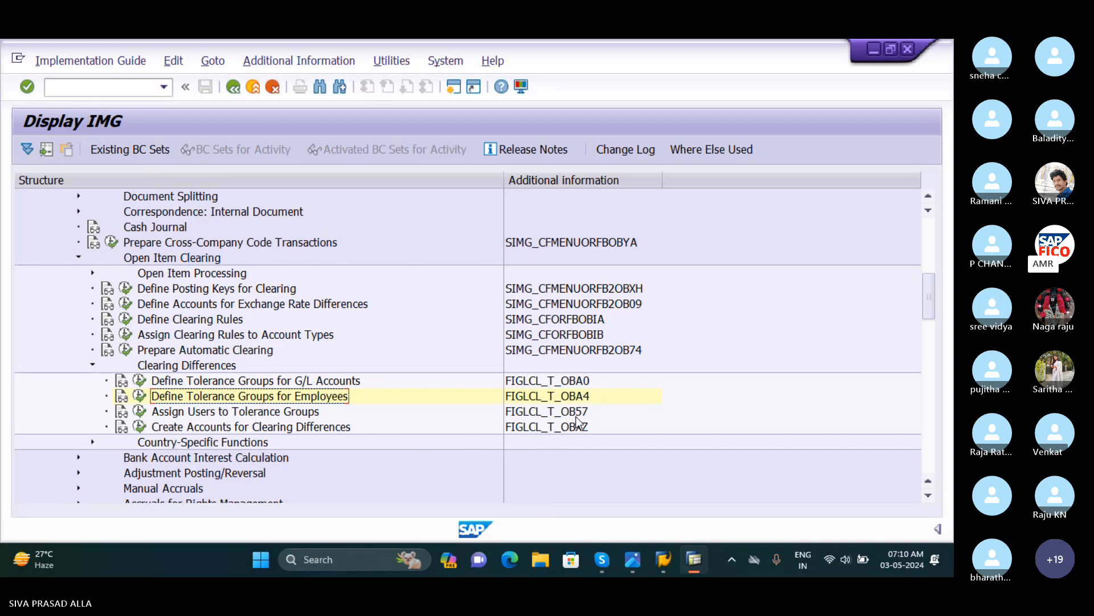
Step: Assign user S12 to tolerance group SITG in Assign Users to Tolerance Groups, and save it under the DEFINE COMPANY customizing request
left_click(138, 415)
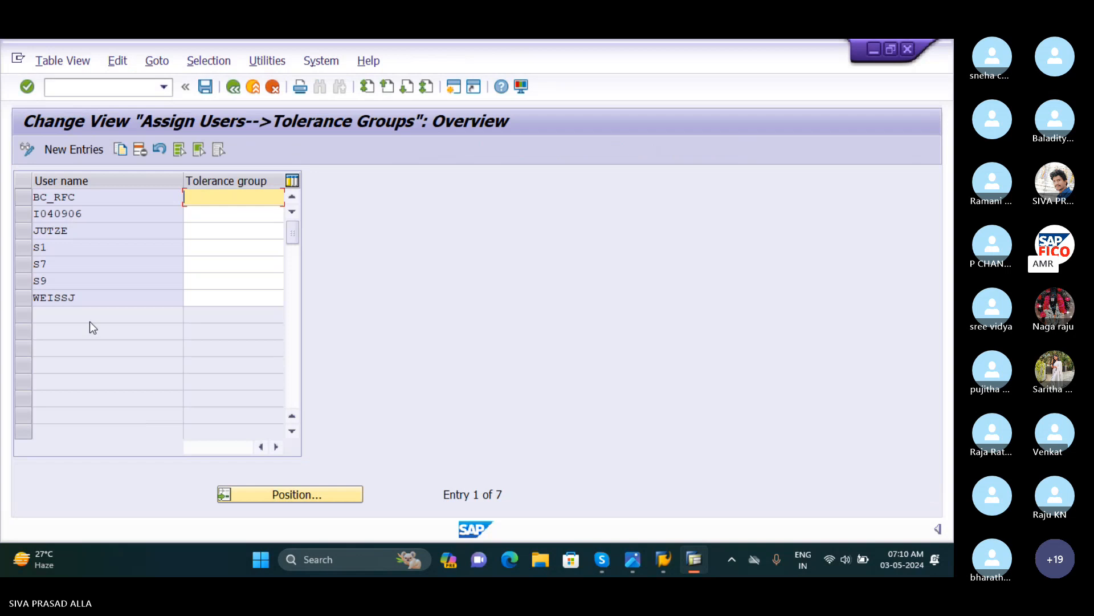
left_click(88, 148)
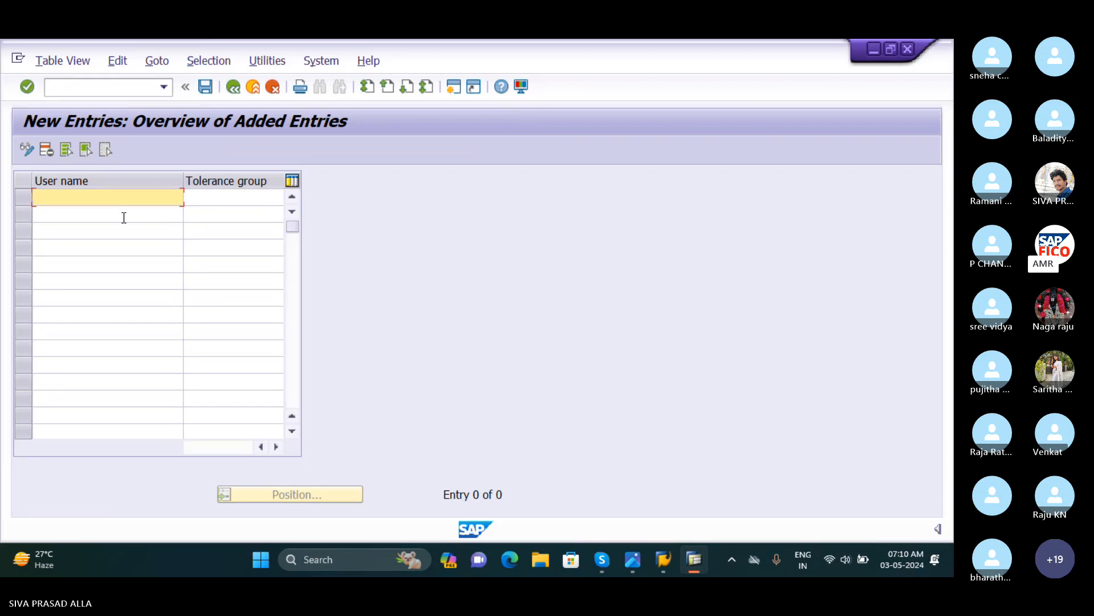
type("S12")
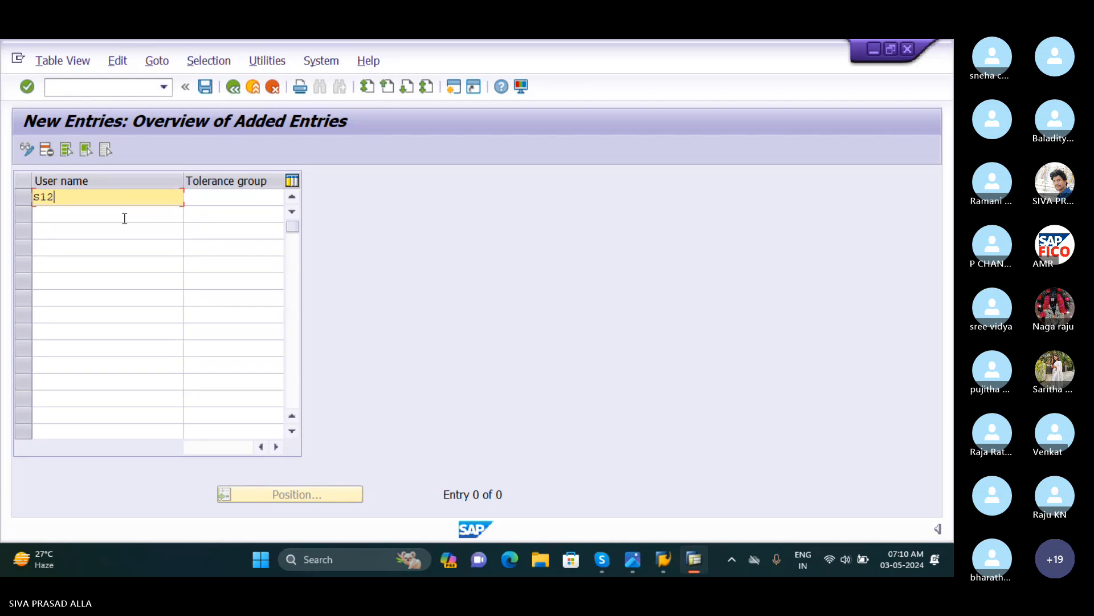
left_click(223, 194)
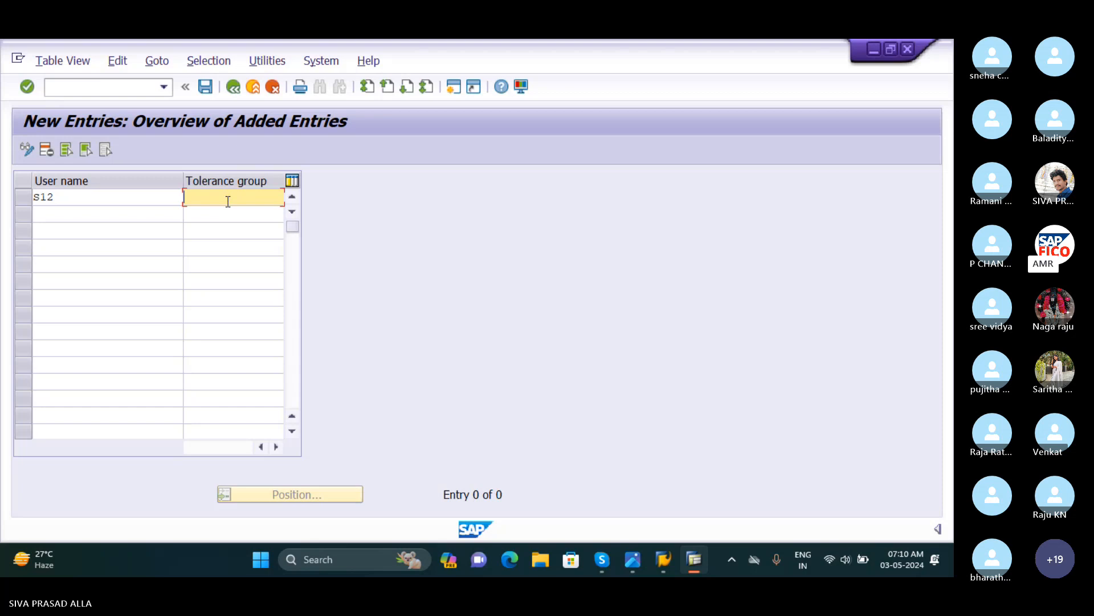
type("SITG")
mouse_move(602, 560)
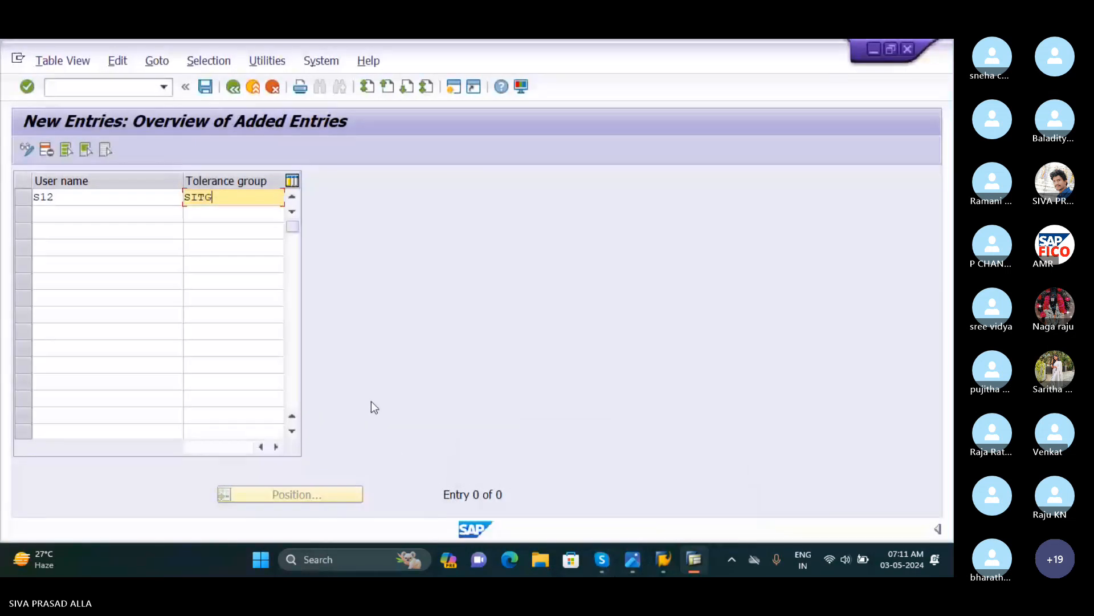
key("Return")
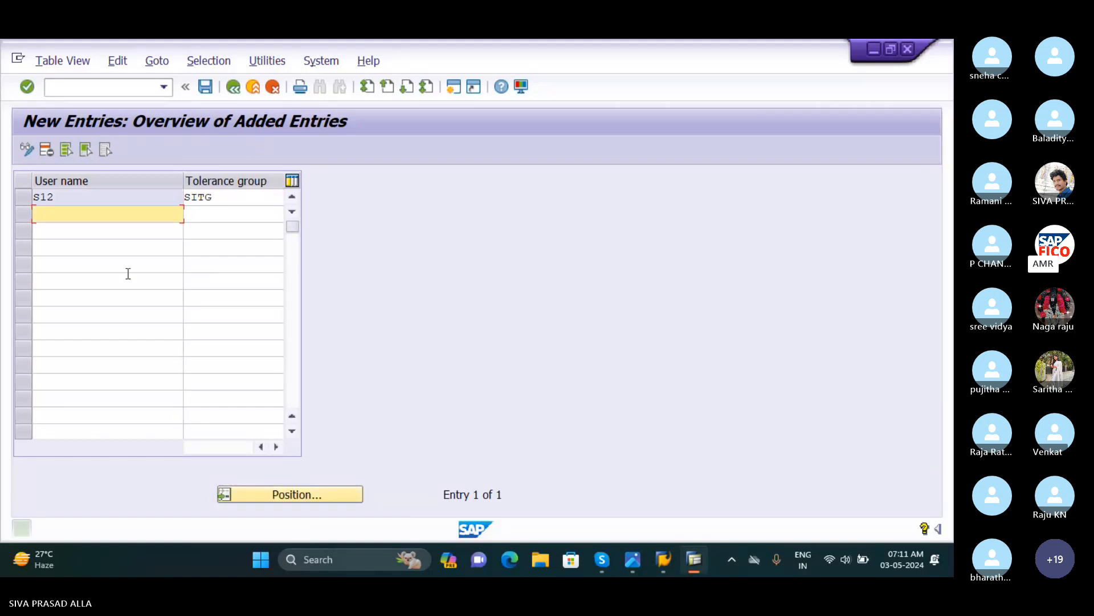
left_click(206, 87)
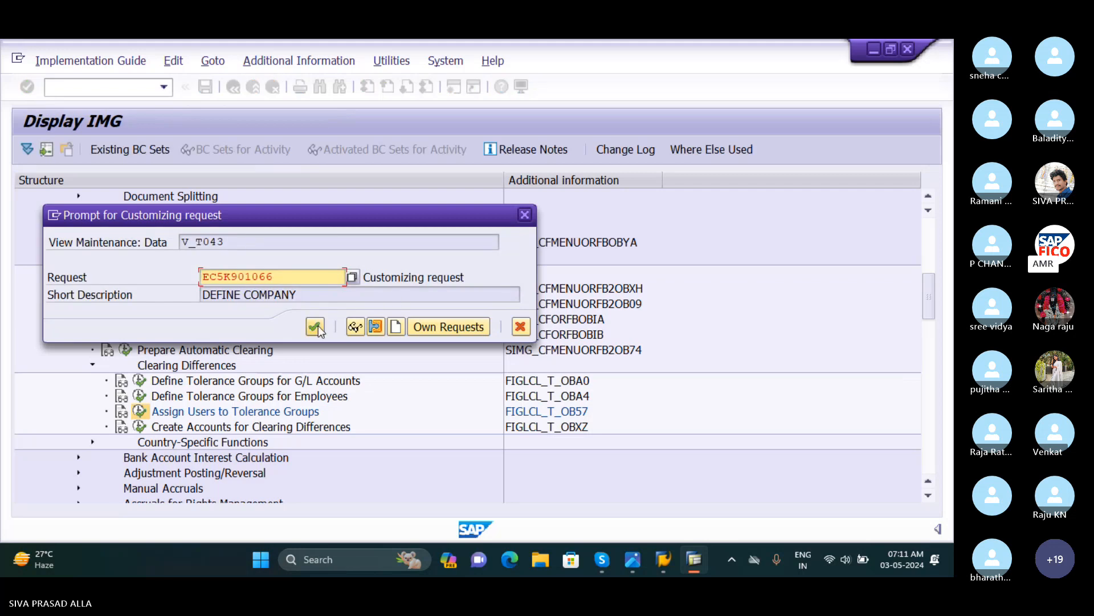
left_click(316, 326)
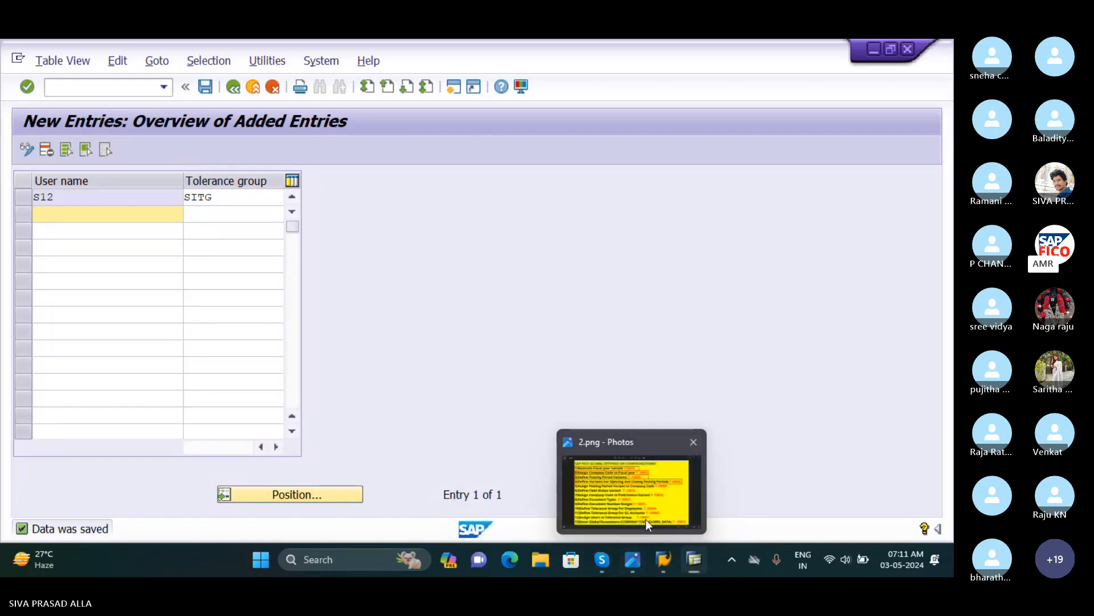
Step: Review the remaining global settings activities in 2.png after the user assignment
left_click(646, 519)
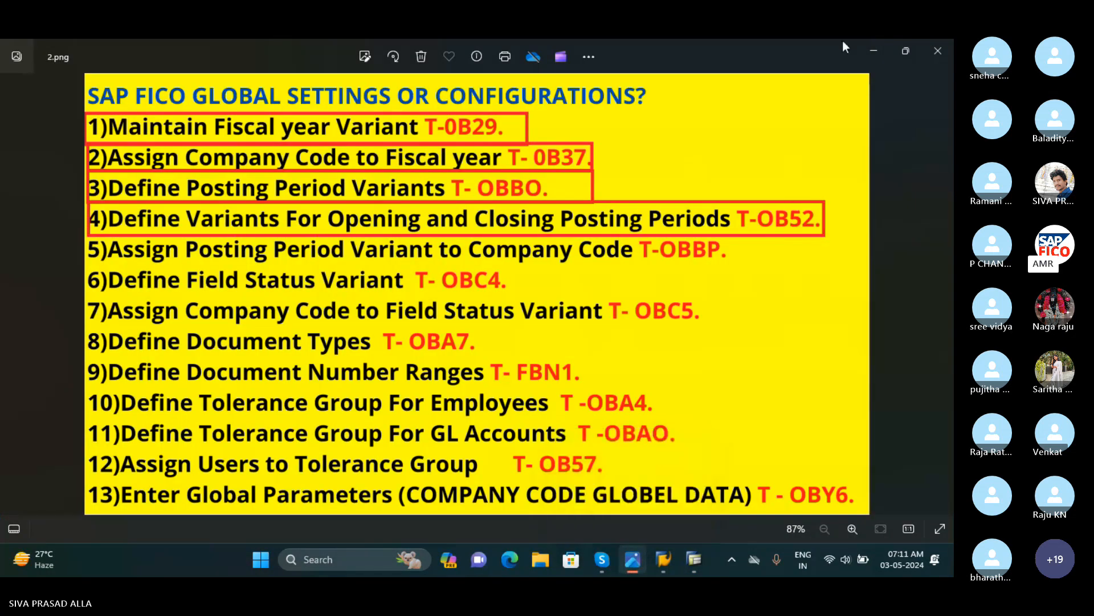
left_click(872, 56)
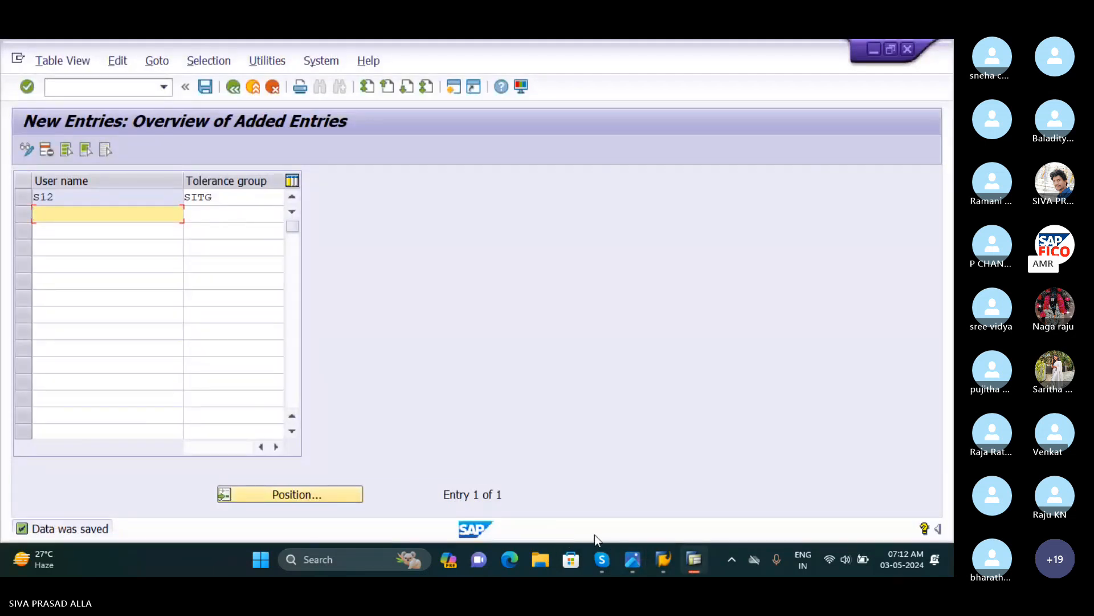
mouse_move(630, 559)
left_click(647, 501)
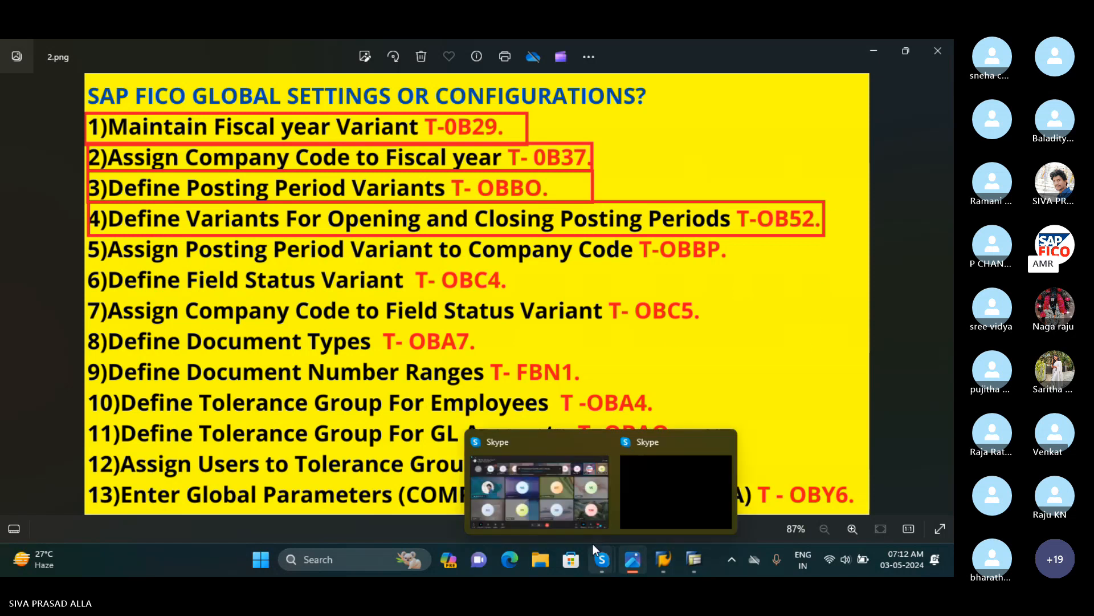
mouse_move(614, 559)
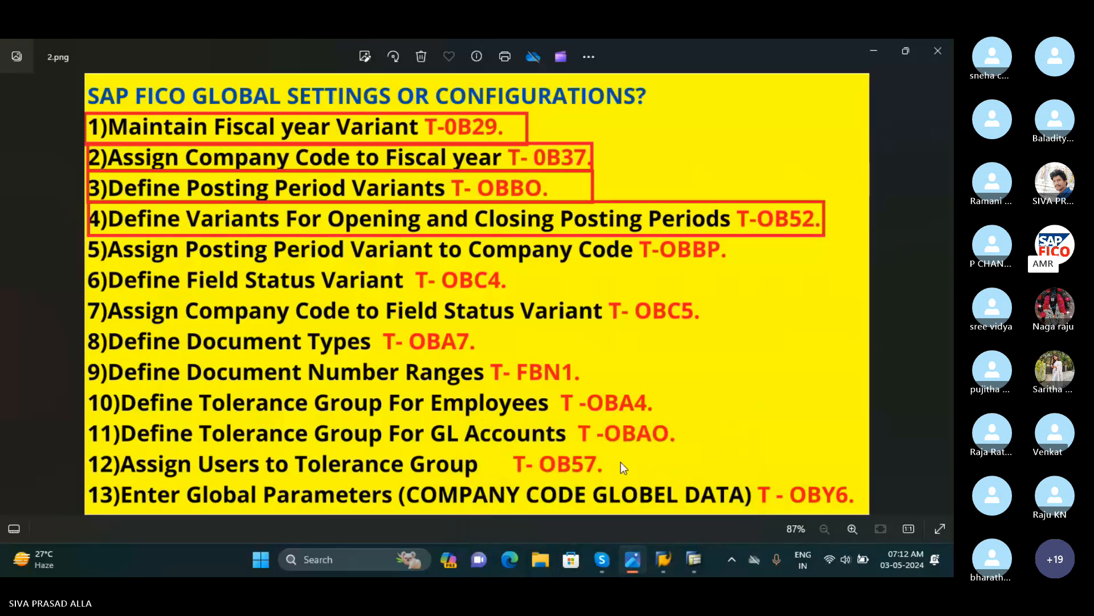
Step: Return to SAP, leave the user tolerance group assignment, and collapse the General Ledger Business Transactions branch with its clearing nodes in the IMG
left_click(875, 51)
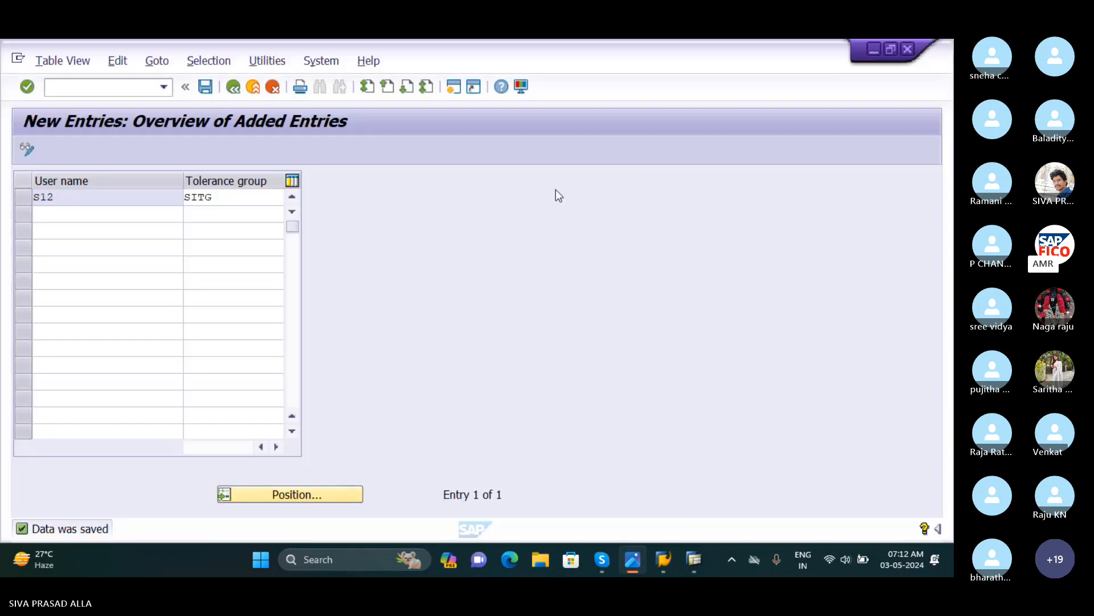
left_click(234, 87)
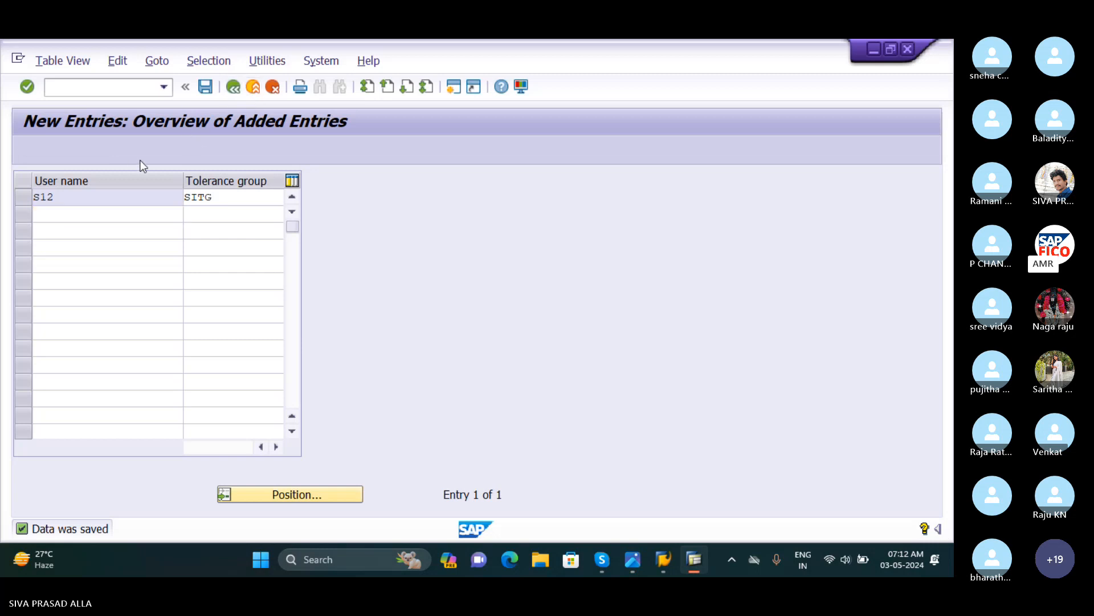
left_click(234, 87)
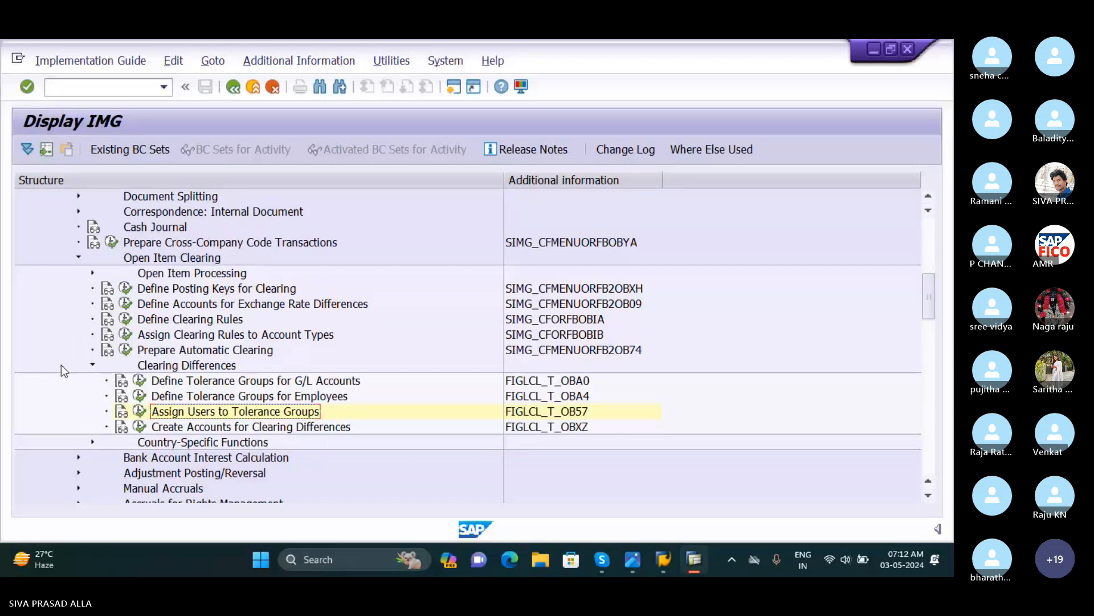
left_click(92, 365)
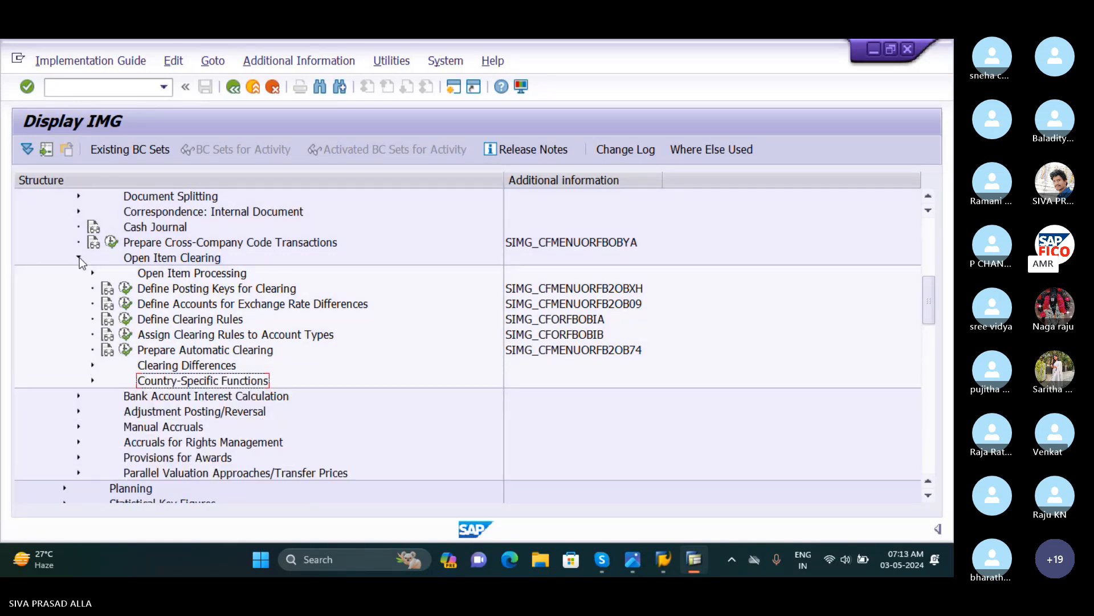
scroll(79, 261, "up", 1)
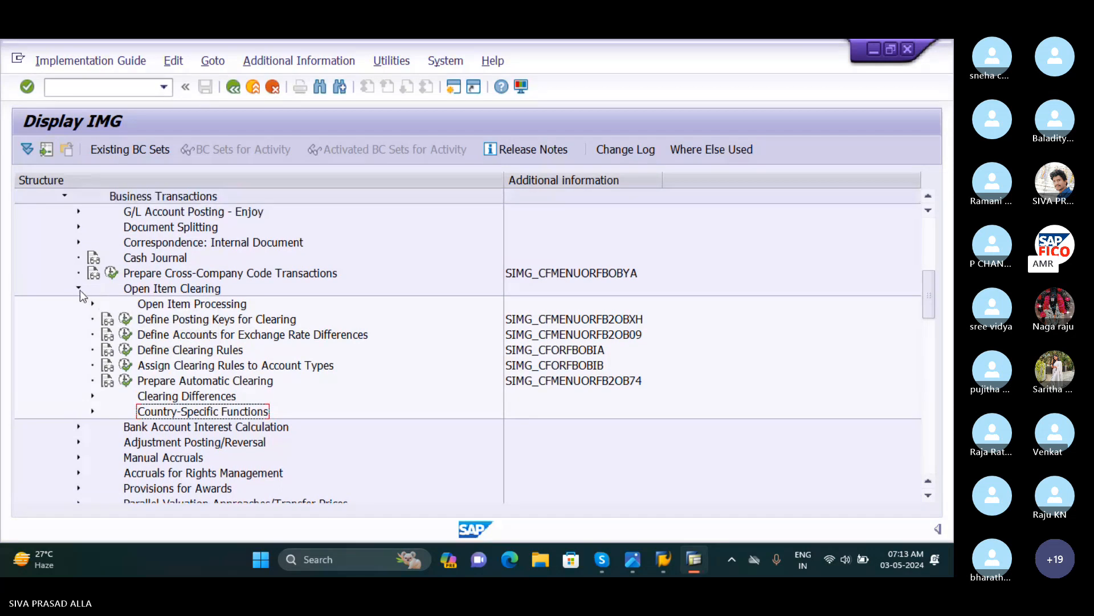
left_click(79, 290)
scroll(80, 293, "up", 3)
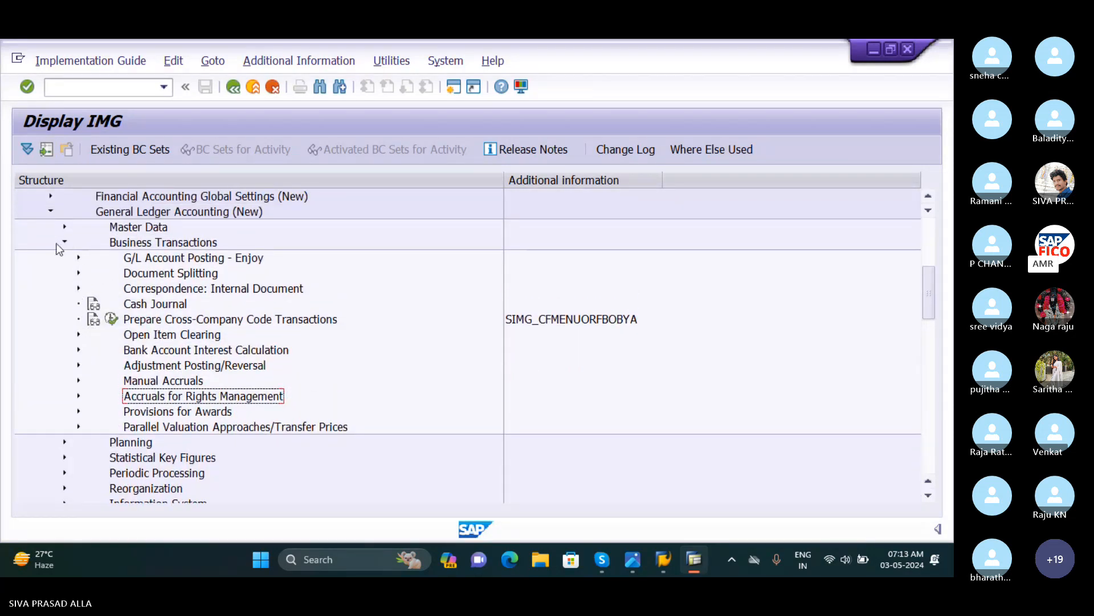
left_click(65, 242)
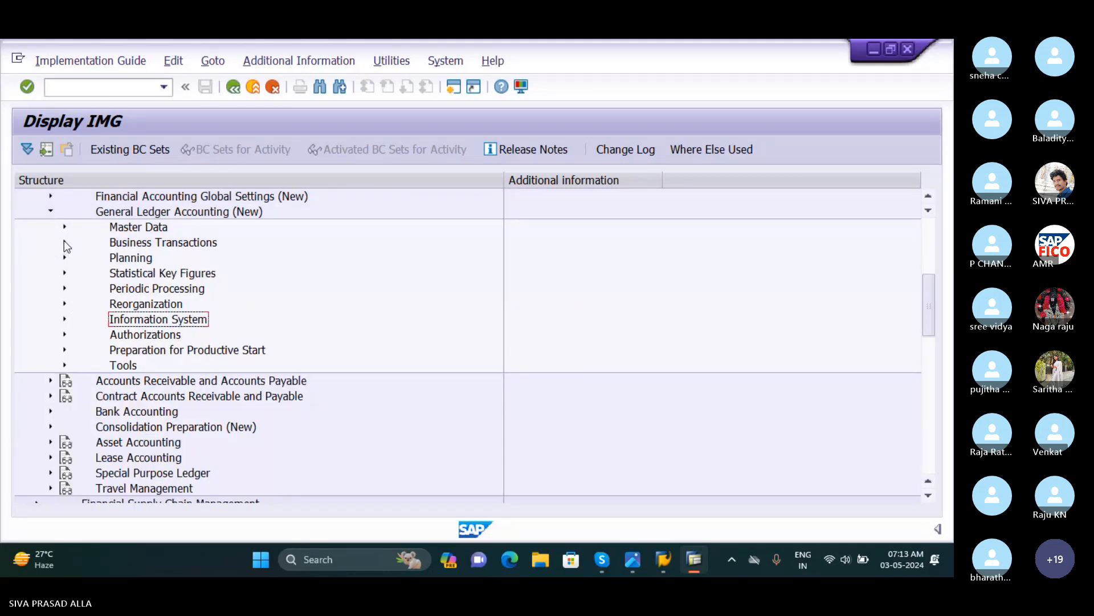
Step: Open the Enter Global Parameters activity under Financial Accounting Global Settings (New), Global Parameters for Company Code
scroll(112, 229, "up", 1)
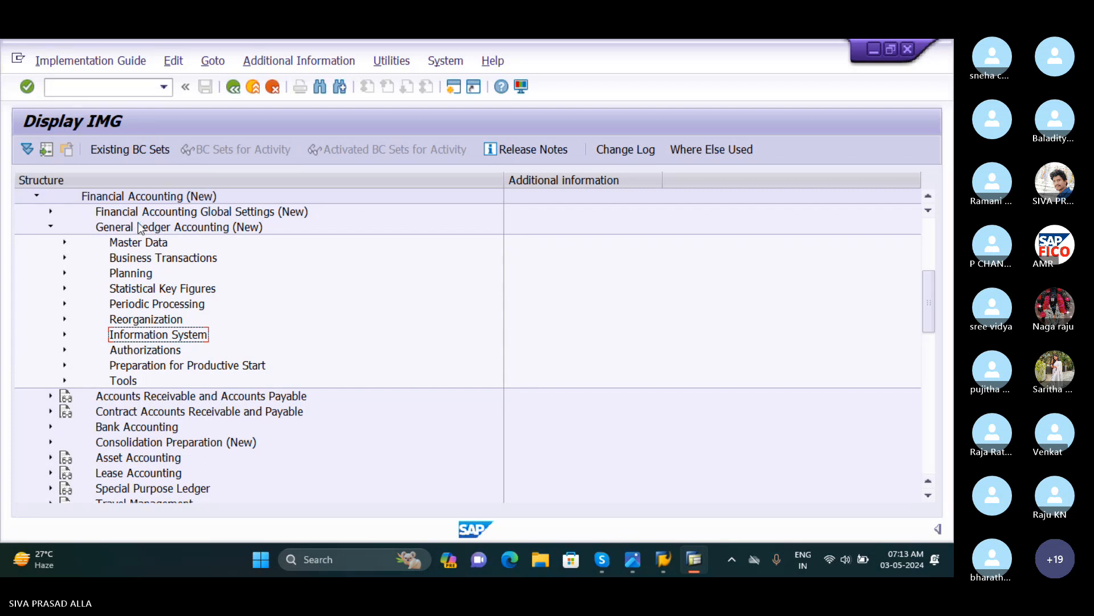
left_click(51, 212)
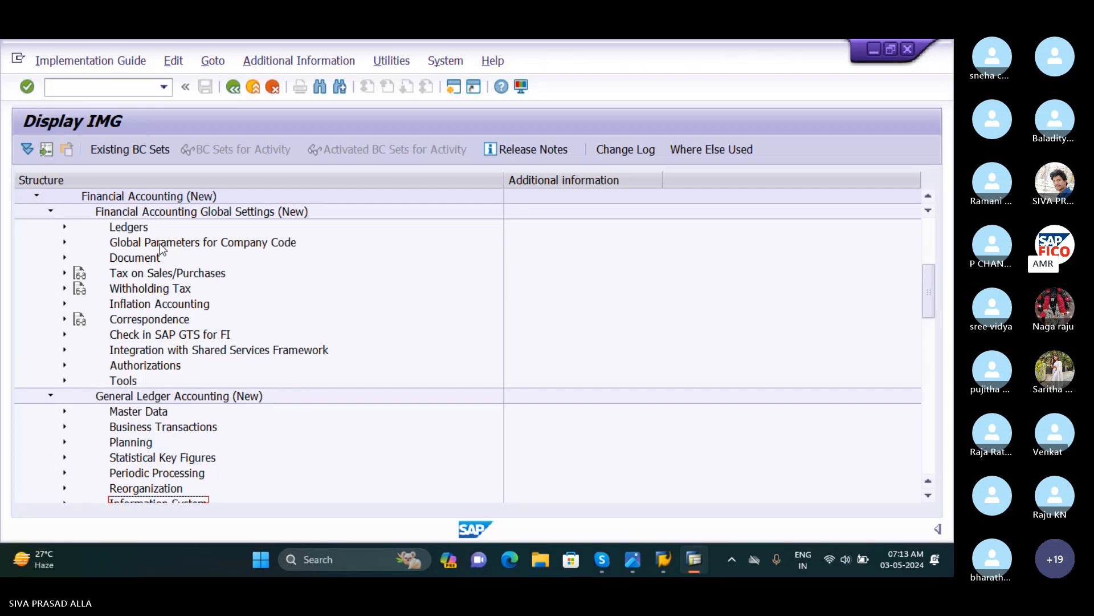
left_click(64, 228)
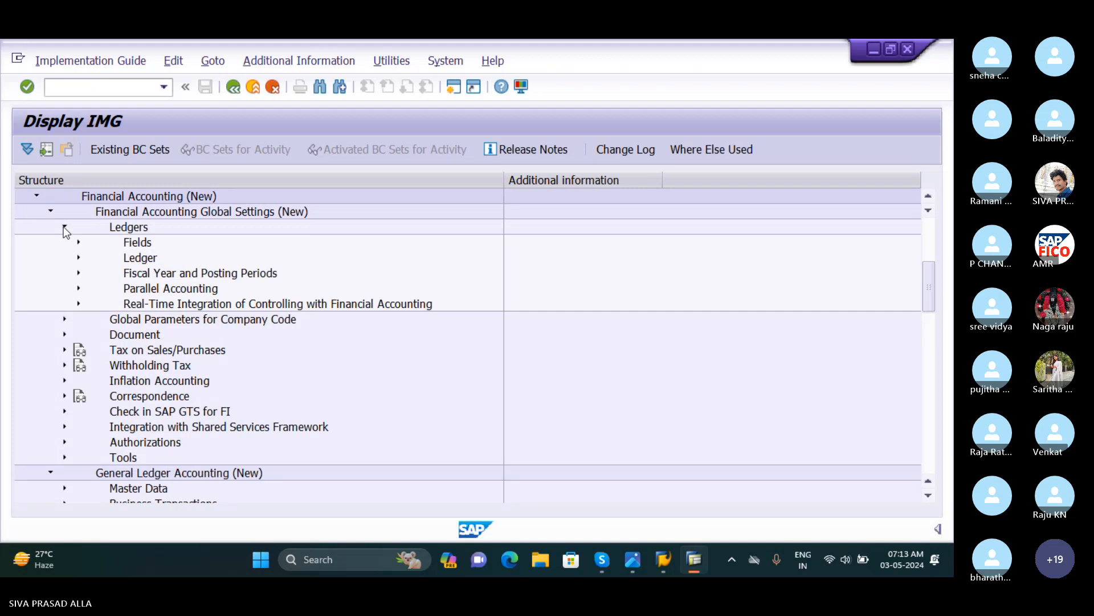
left_click(64, 320)
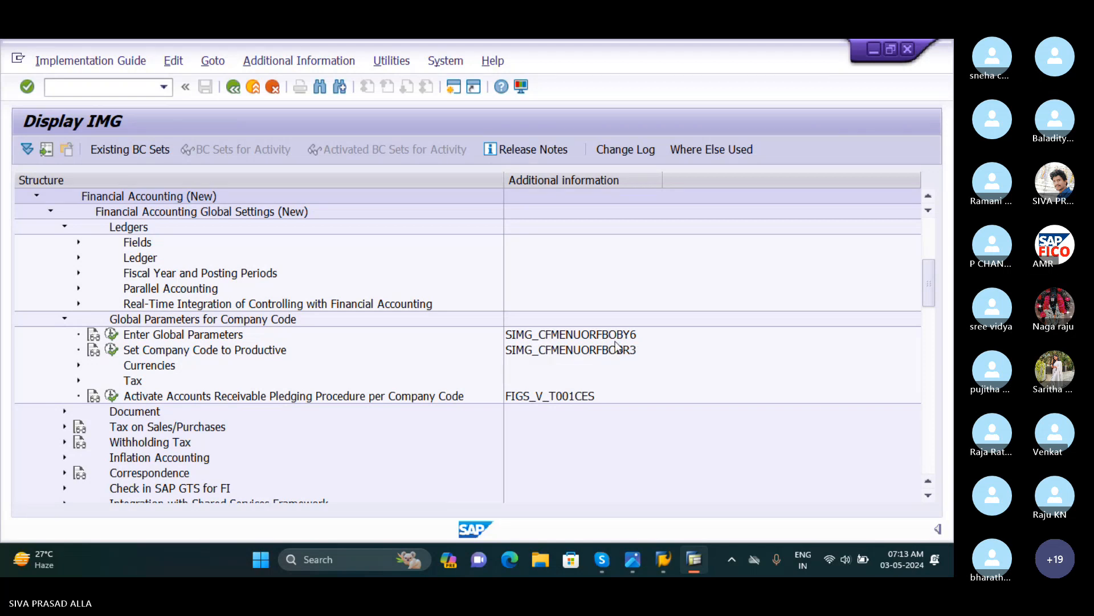
left_click(113, 335)
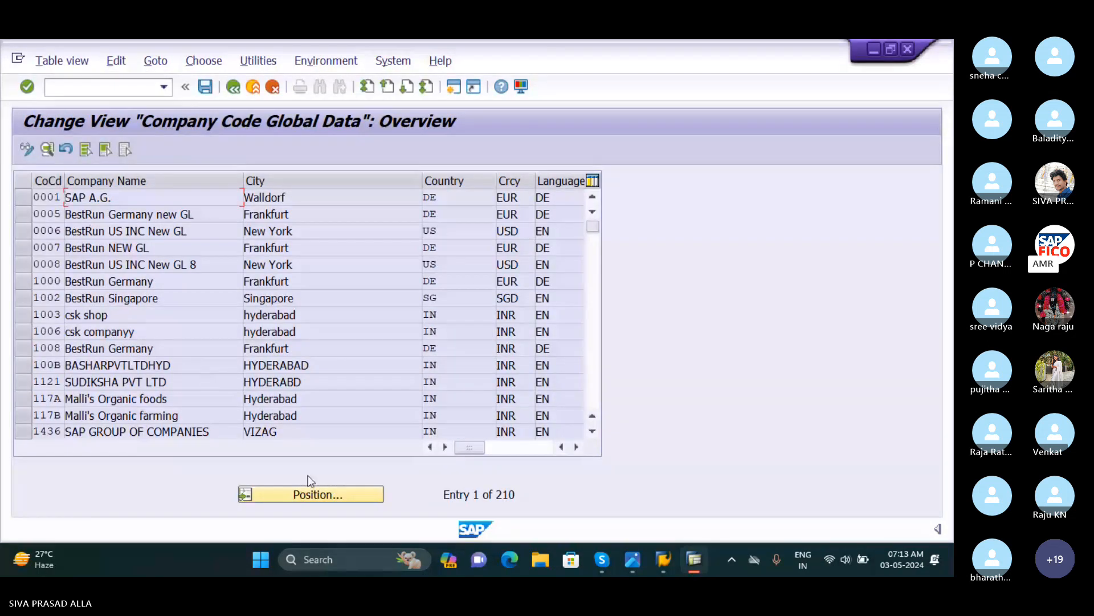
Step: Position the company code global data list on SIVA and open that company code's details
left_click(324, 494)
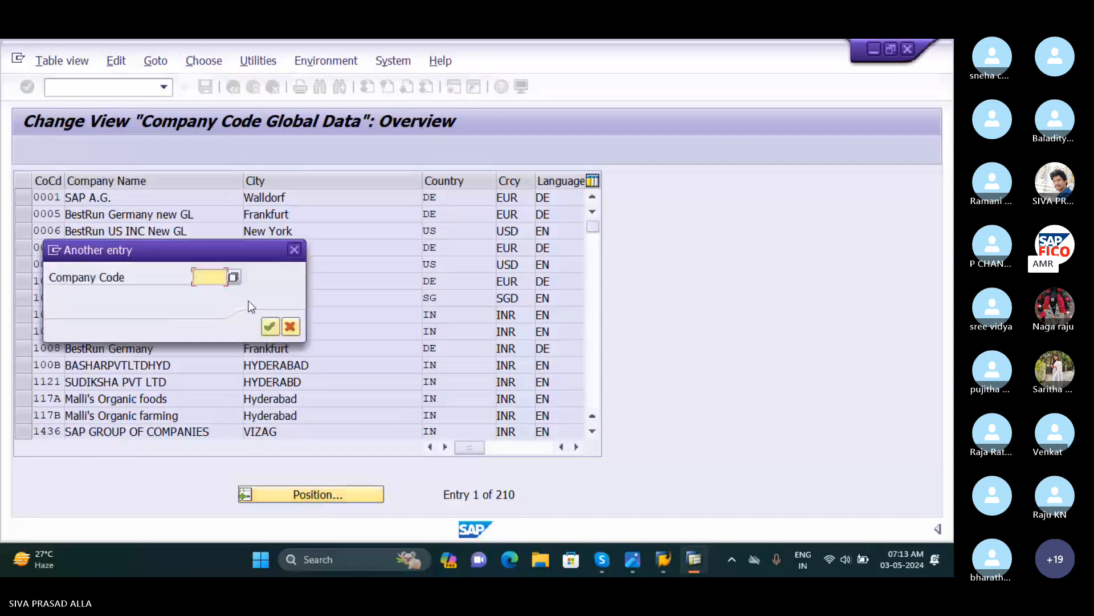
type("SIV")
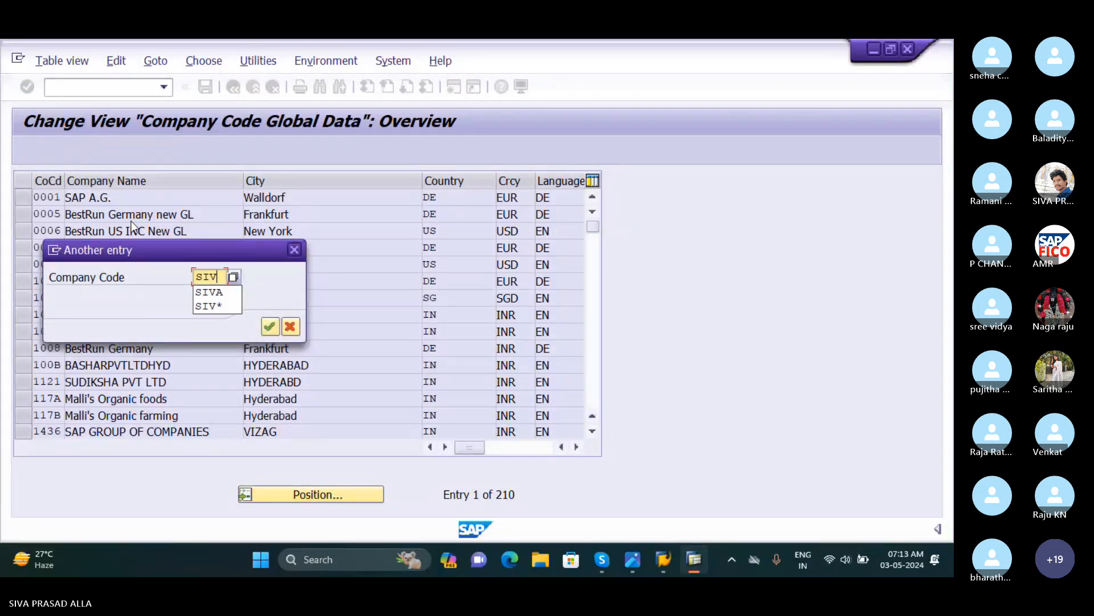
key("Down")
left_click(236, 293)
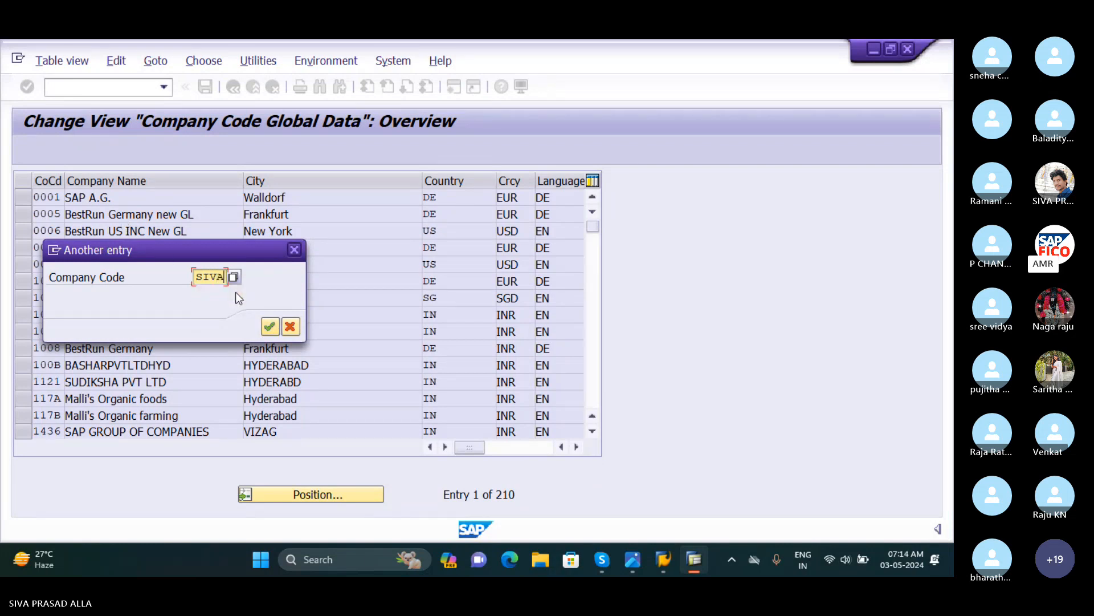
left_click(270, 326)
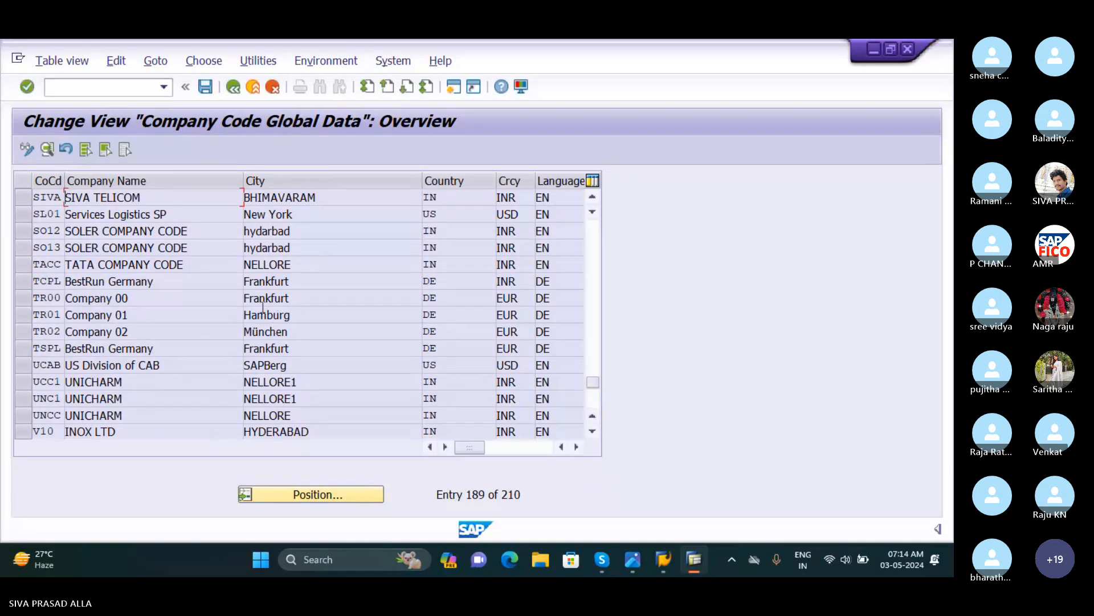
double_click(172, 199)
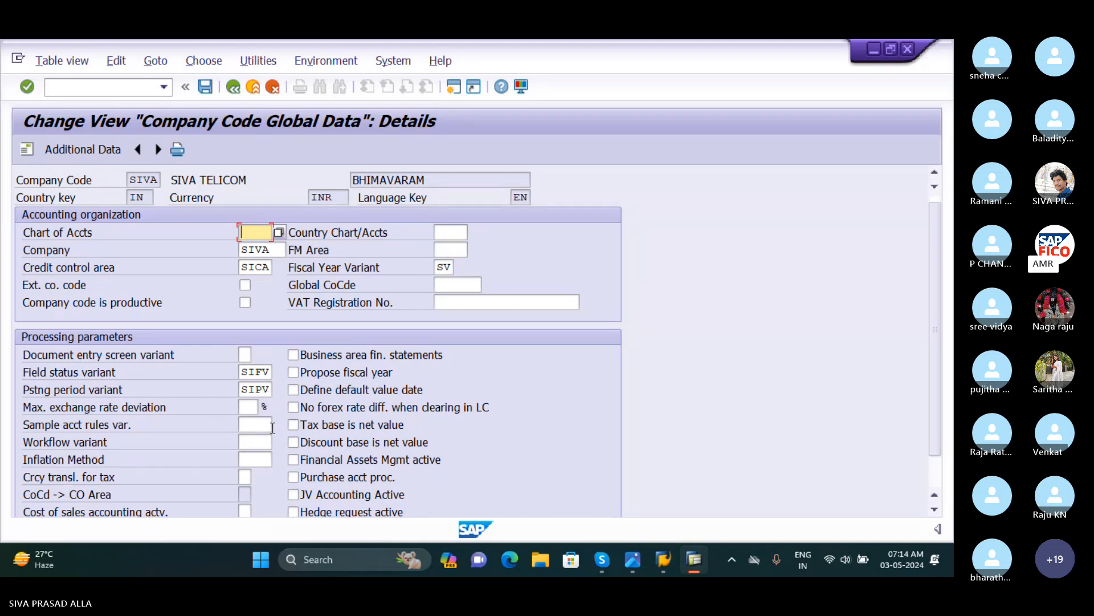
Step: Review the accounting organization and processing parameters of company code SIVA, and return to the IMG structure
scroll(273, 427, "down", 3)
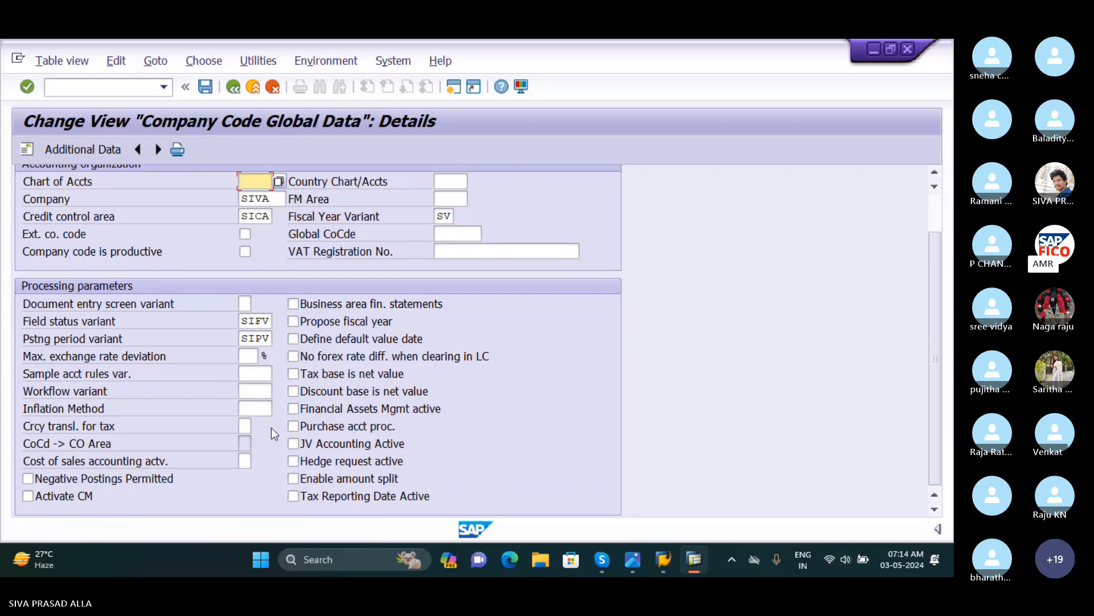
scroll(271, 427, "up", 2)
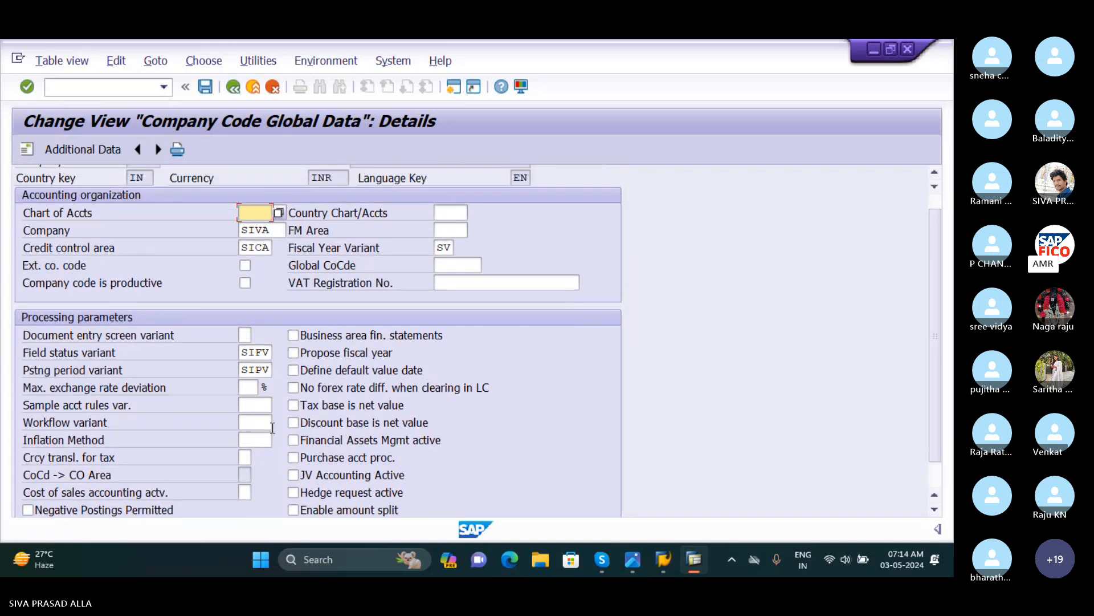
scroll(268, 419, "up", 1)
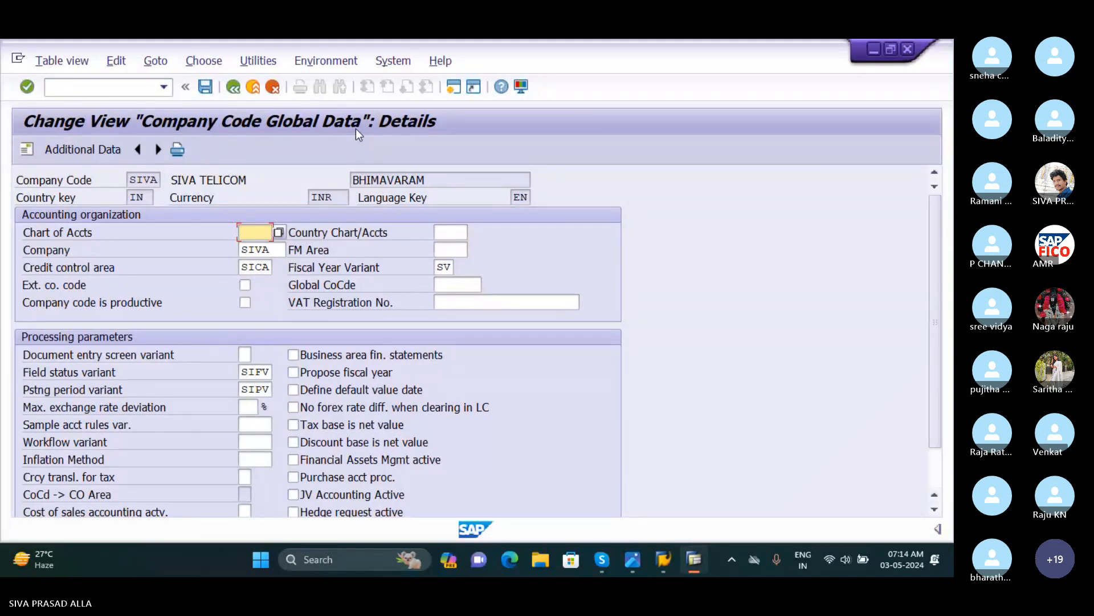
left_click(235, 90)
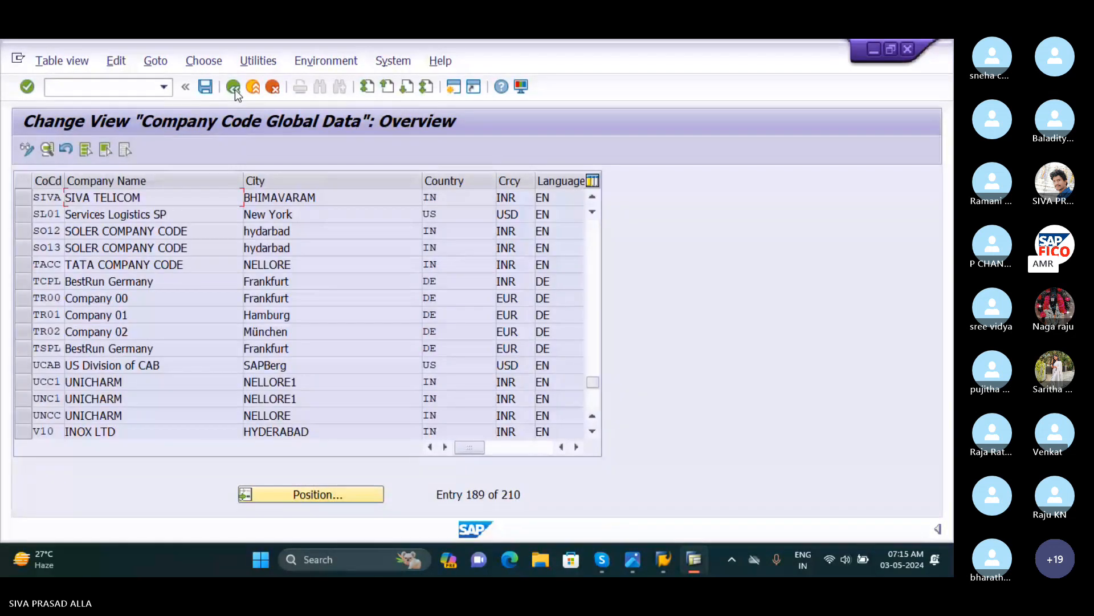
left_click(233, 87)
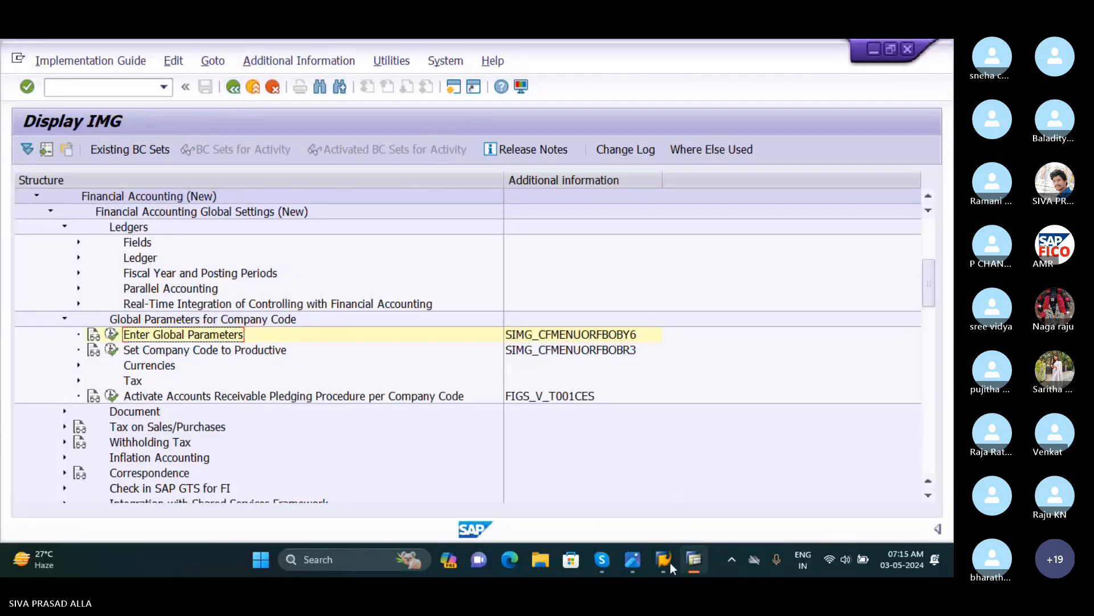
Step: Switch to the Skype meeting, show its chat, and view the shared G/L configuration image full size
mouse_move(610, 567)
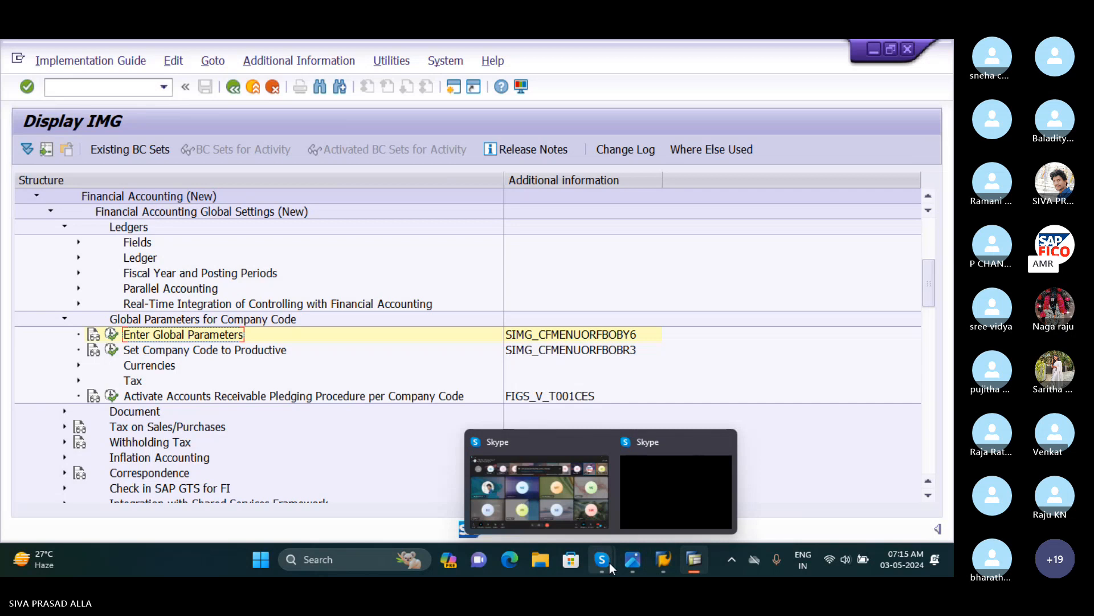
left_click(582, 449)
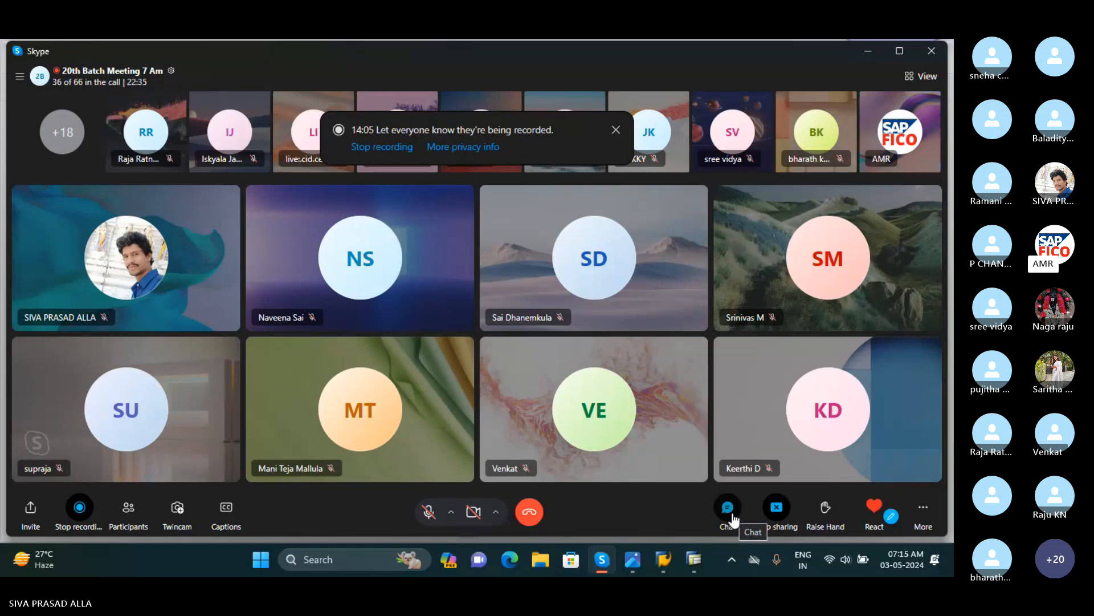
left_click(733, 514)
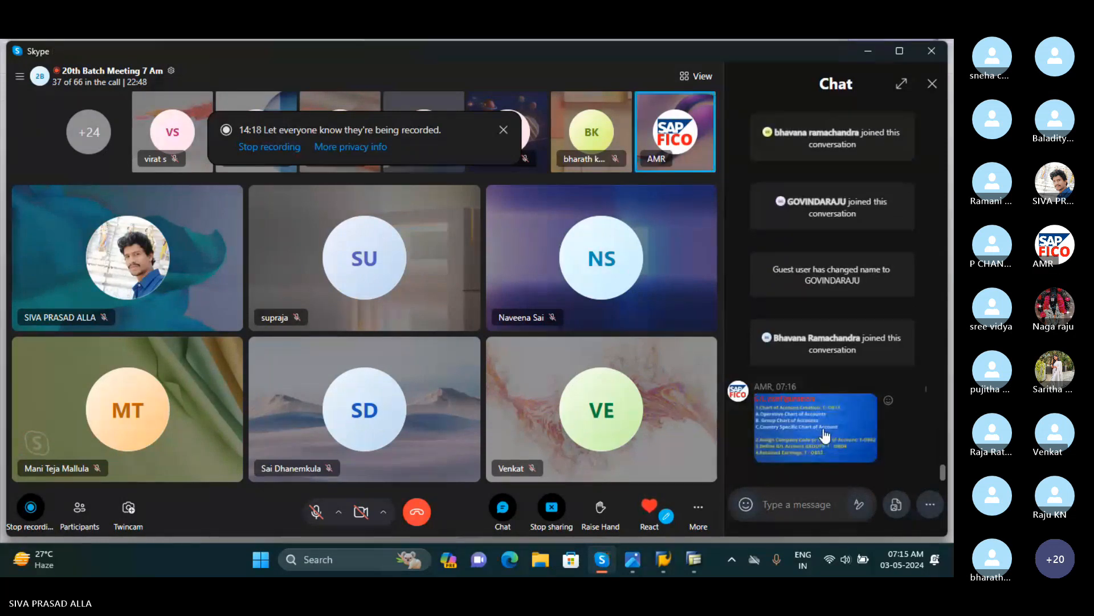
left_click(823, 431)
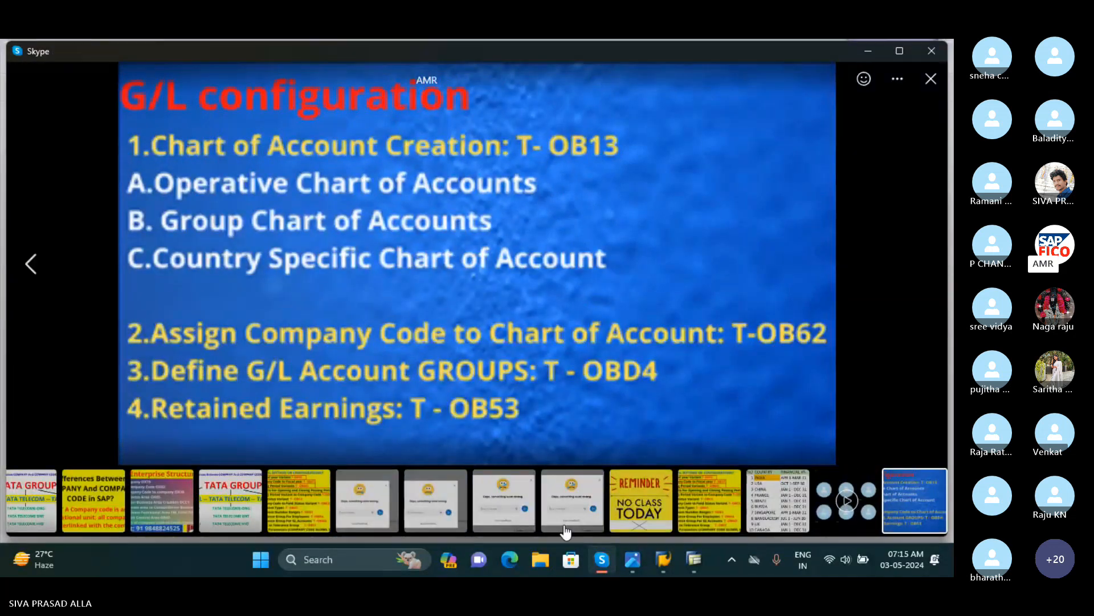
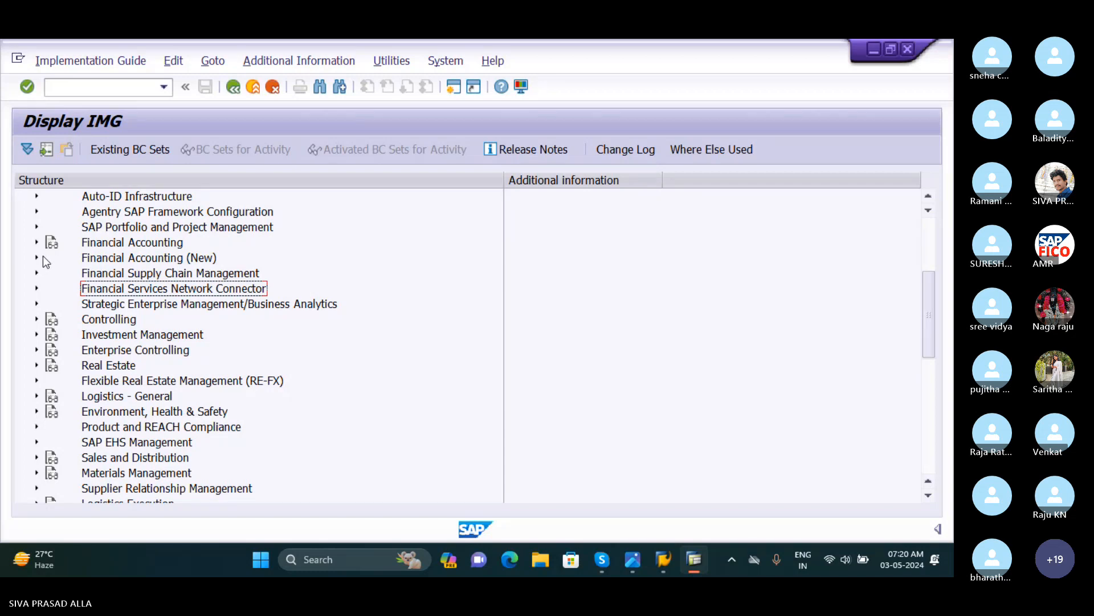
Step: Open Edit Chart of Accounts List in the IMG under General Ledger Accounting (New), Master Data, G/L Accounts, Preparations
left_click(36, 258)
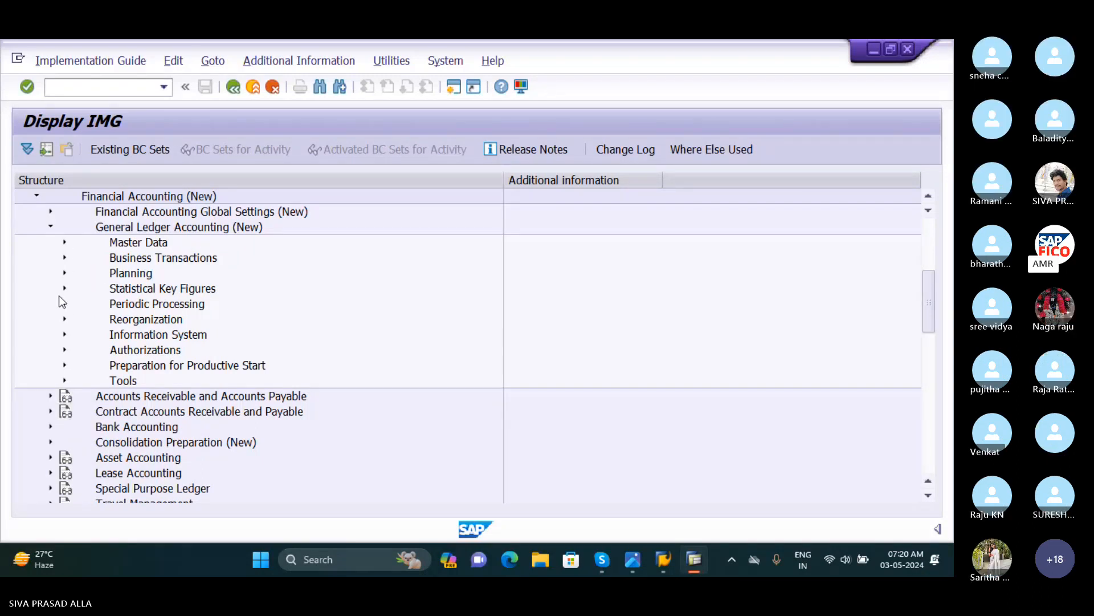
scroll(62, 302, "down", 1)
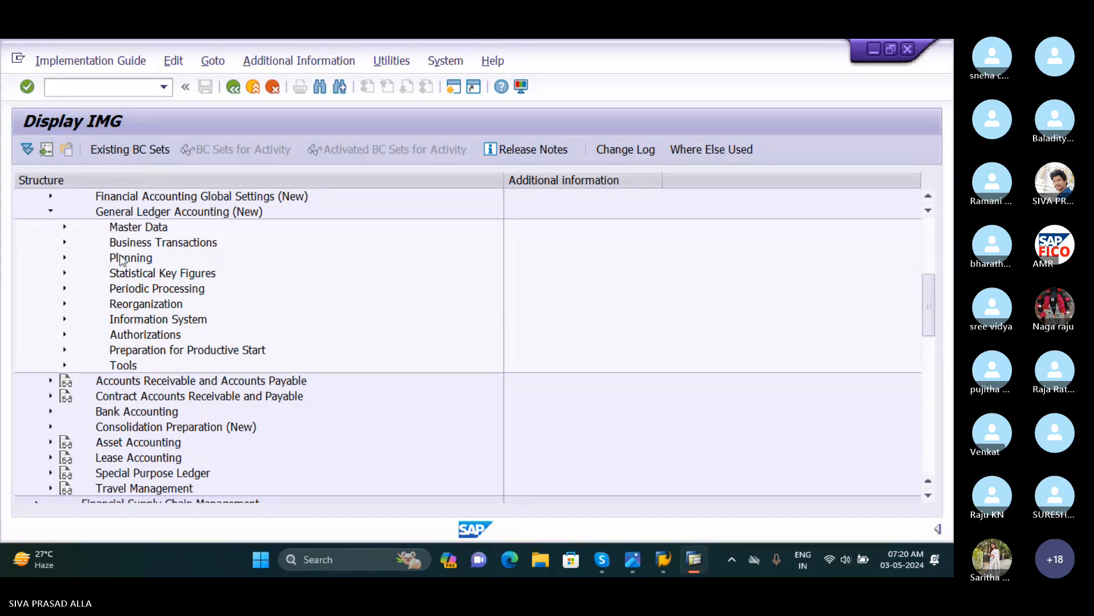
left_click(51, 211)
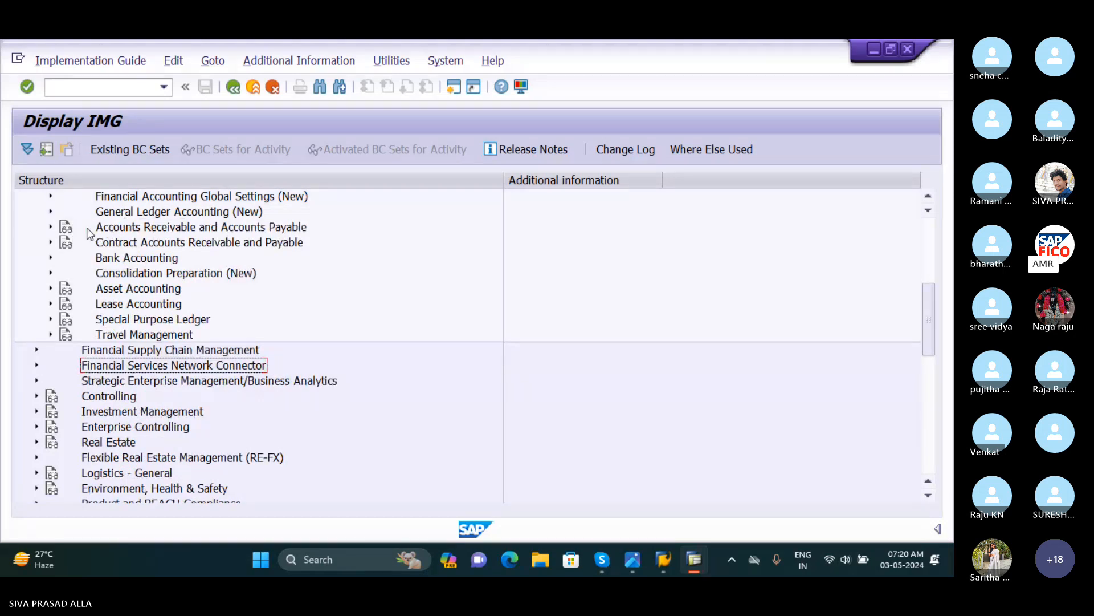
left_click(51, 211)
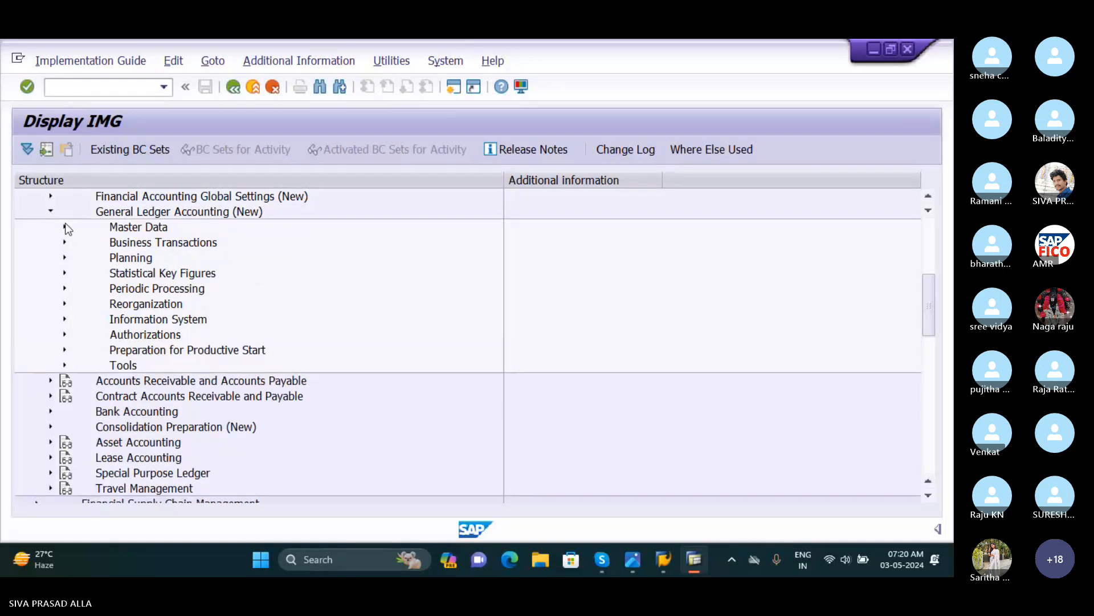
left_click(65, 227)
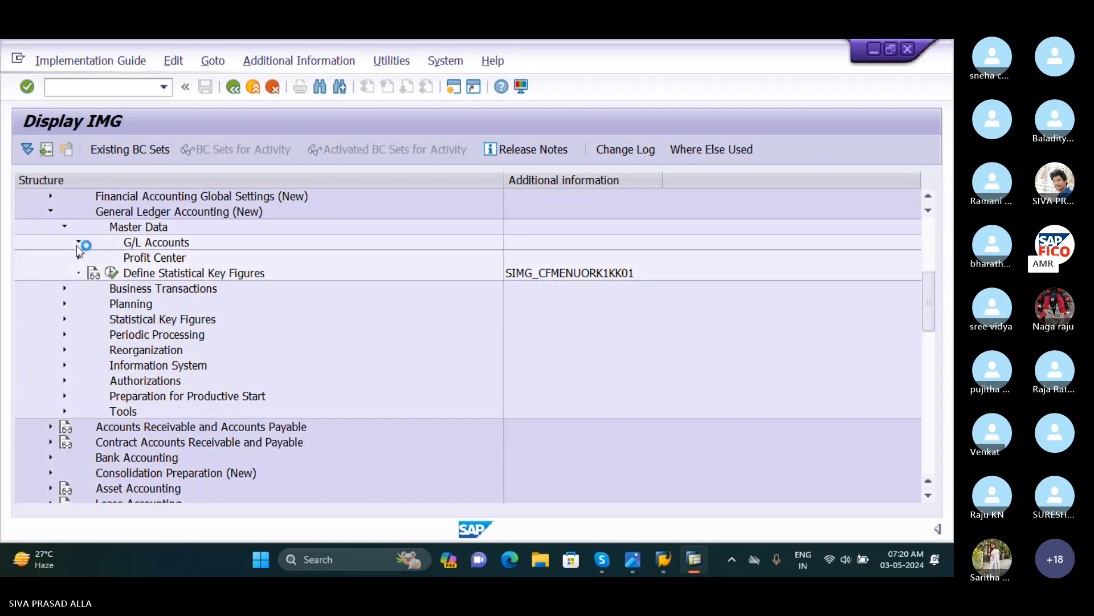
left_click(78, 243)
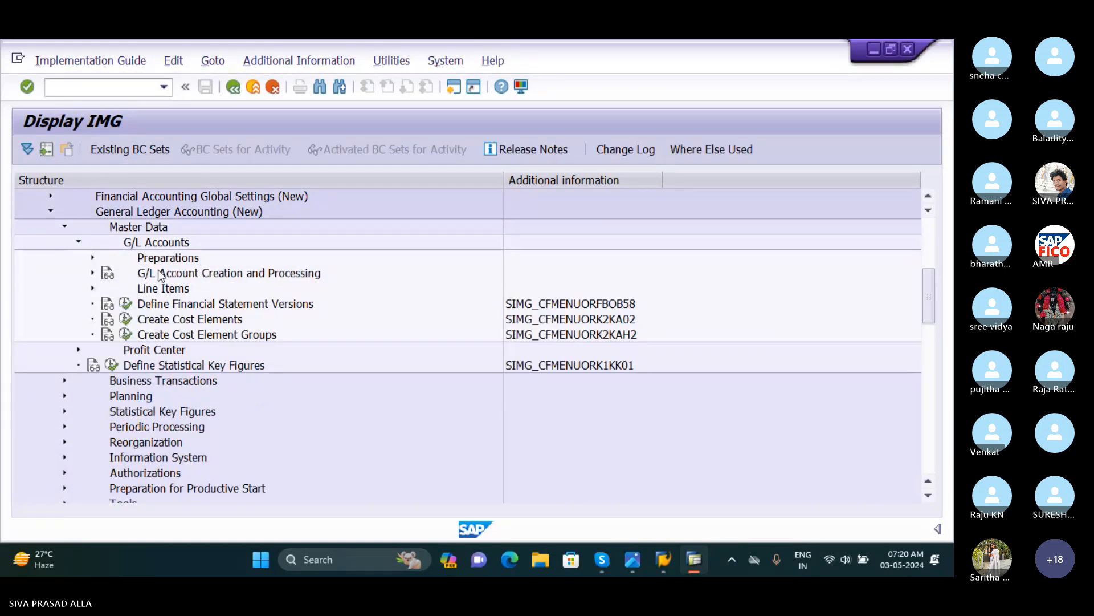
left_click(92, 259)
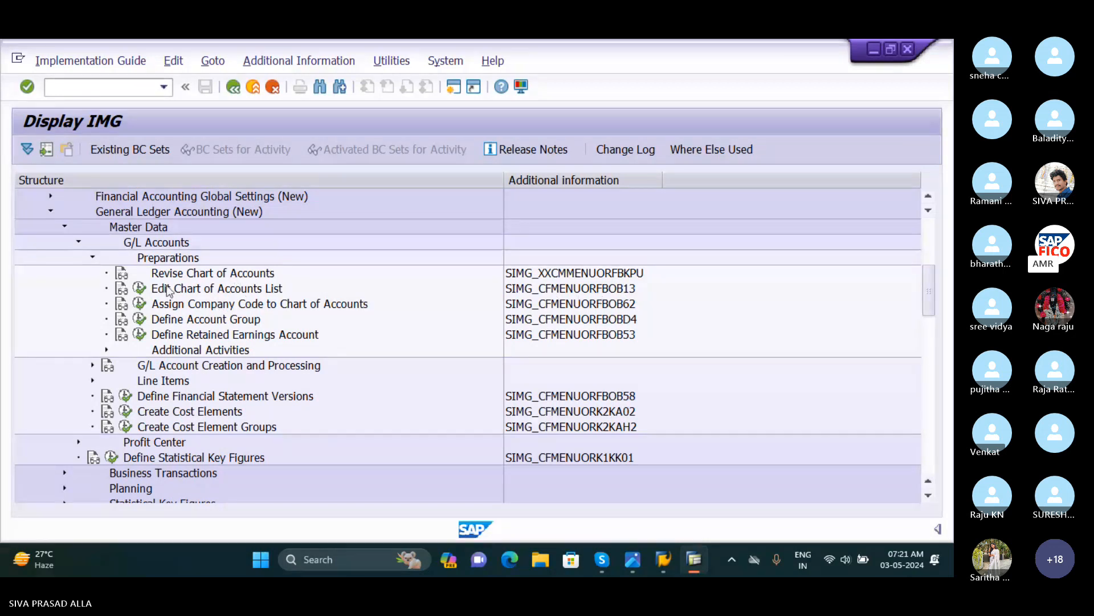
left_click(142, 292)
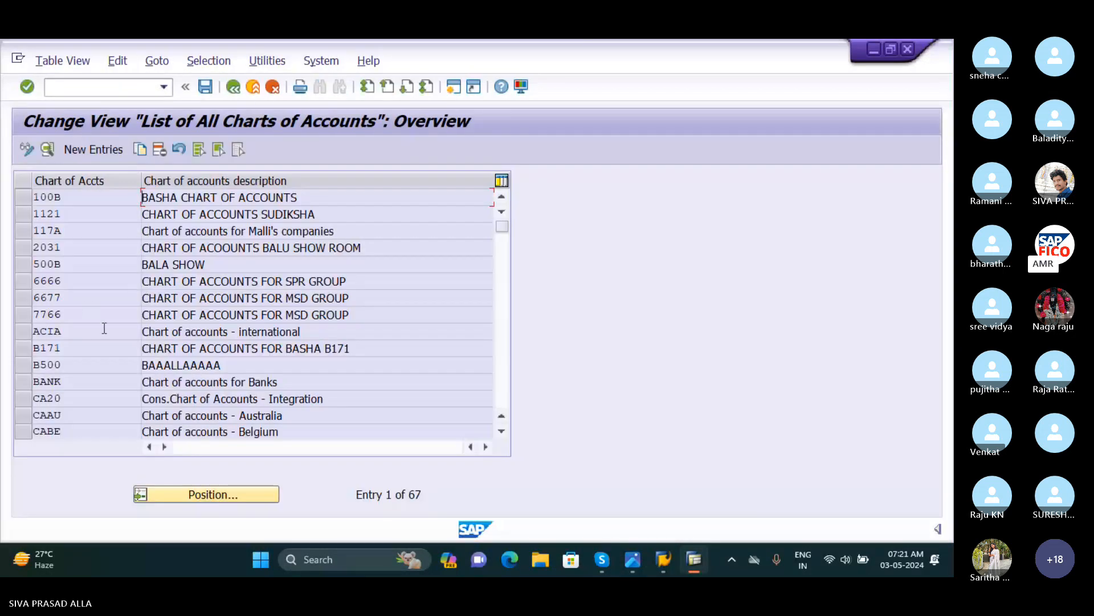
Step: Create a new chart of accounts SIOC with the description OPERATIVE CHAT OF ACCOUNT SIVA
left_click(94, 149)
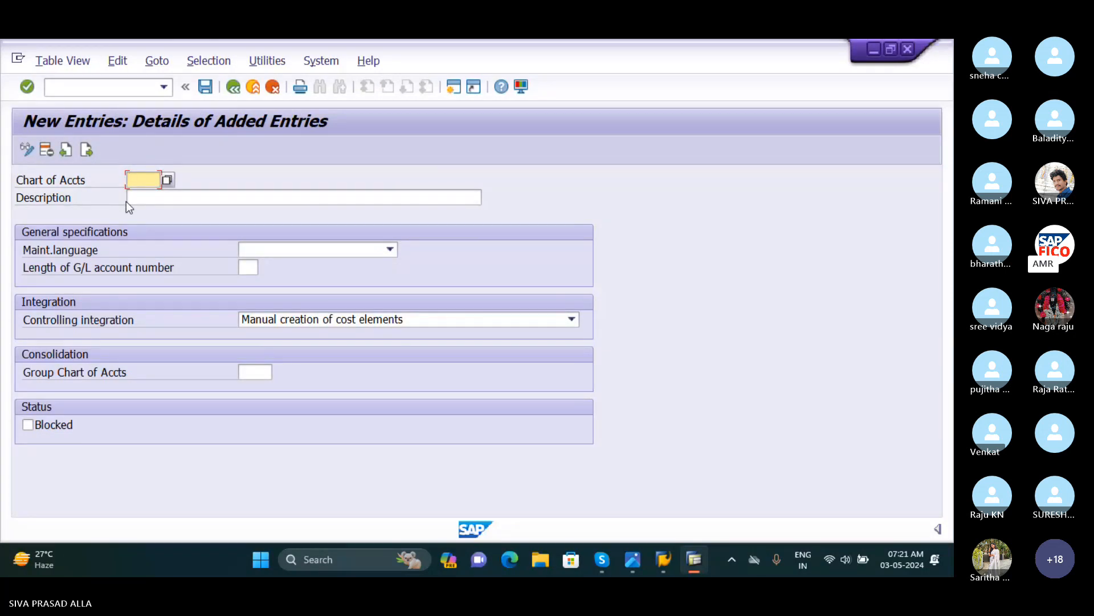
type("IOC")
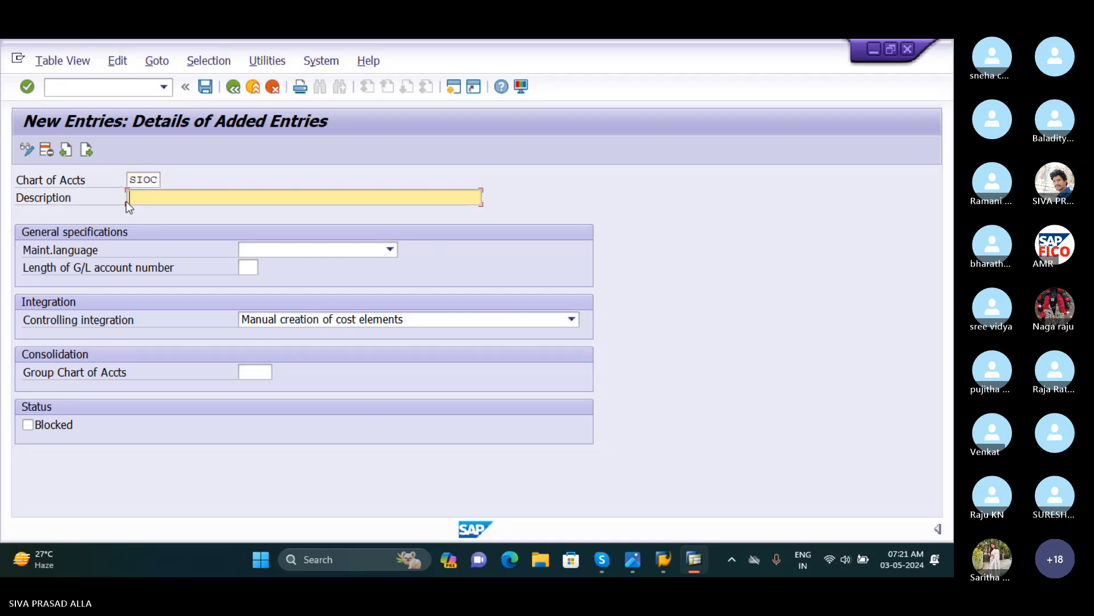
type("OPERATIVE")
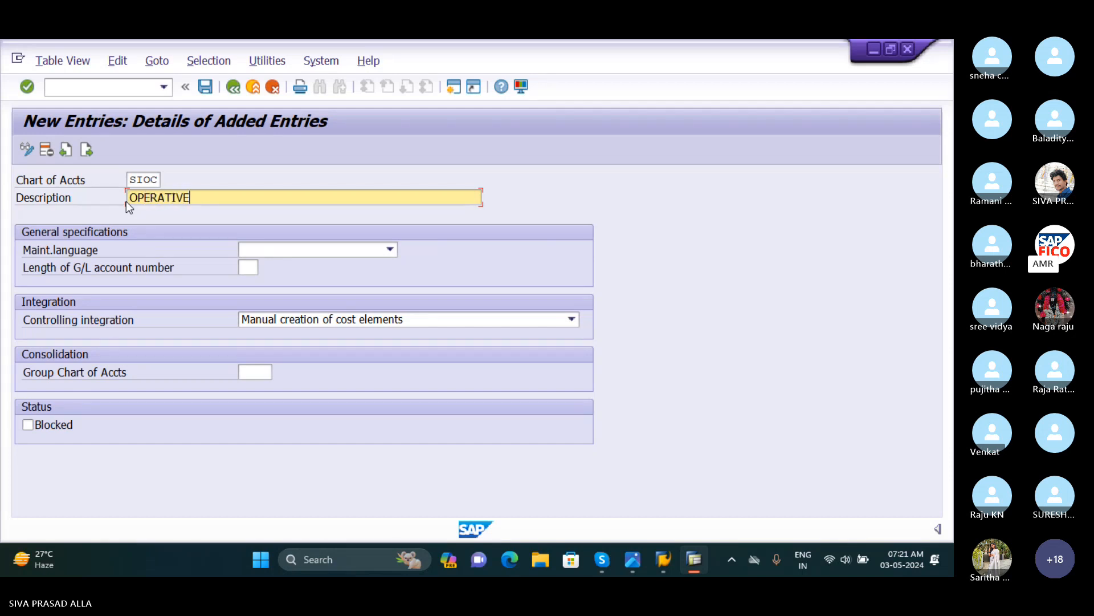
type(" CHAT ")
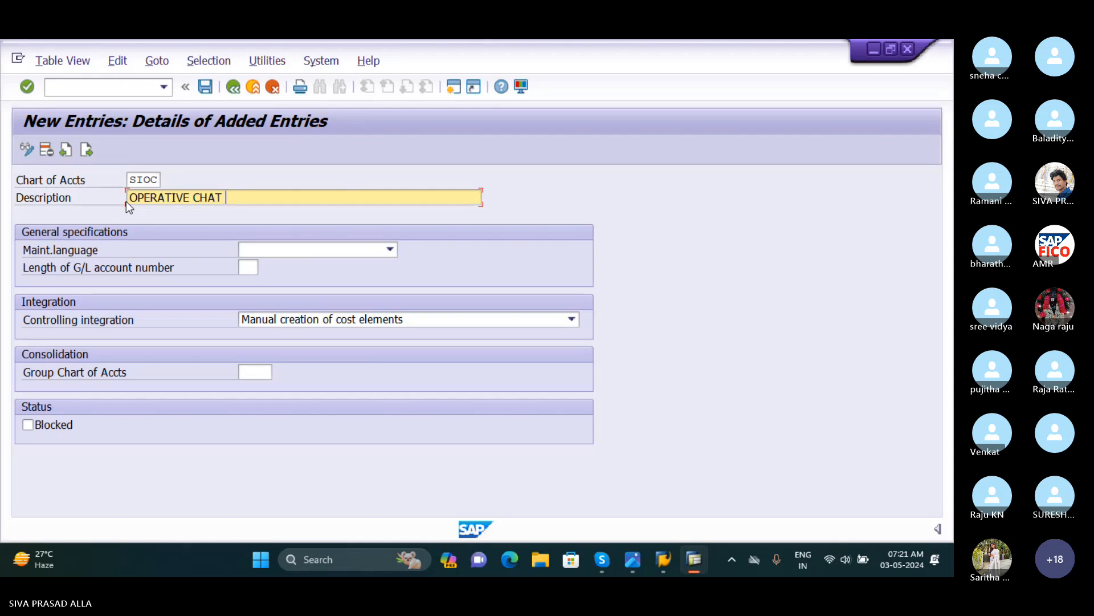
type("OF ACCOUNT")
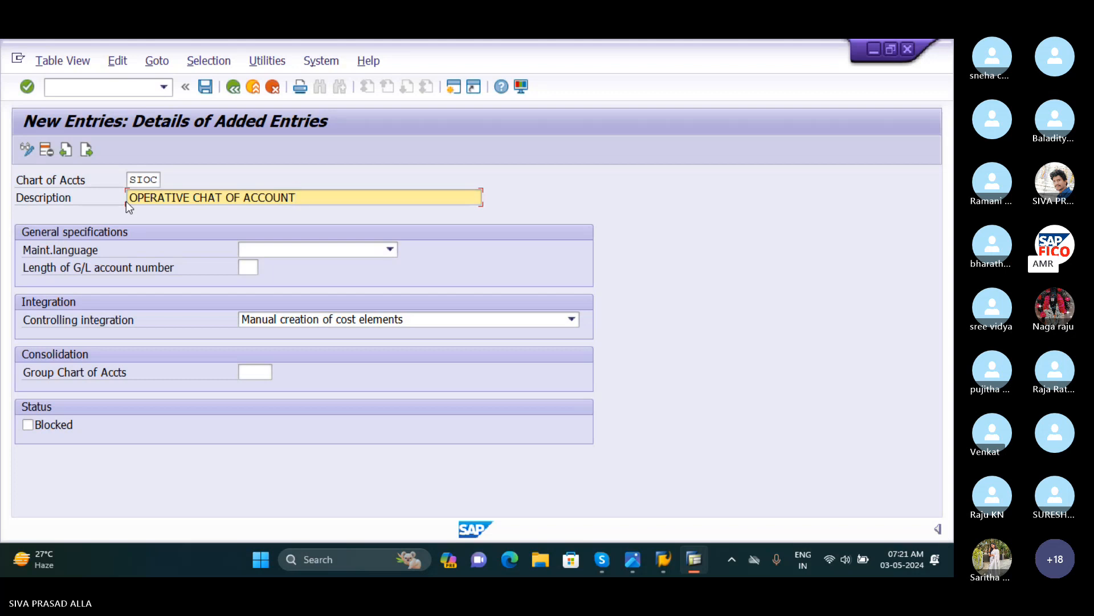
type("SIVA")
Step: Set SIOC's maintenance language to English and its G/L account number length to 6
key("Tab")
key("e")
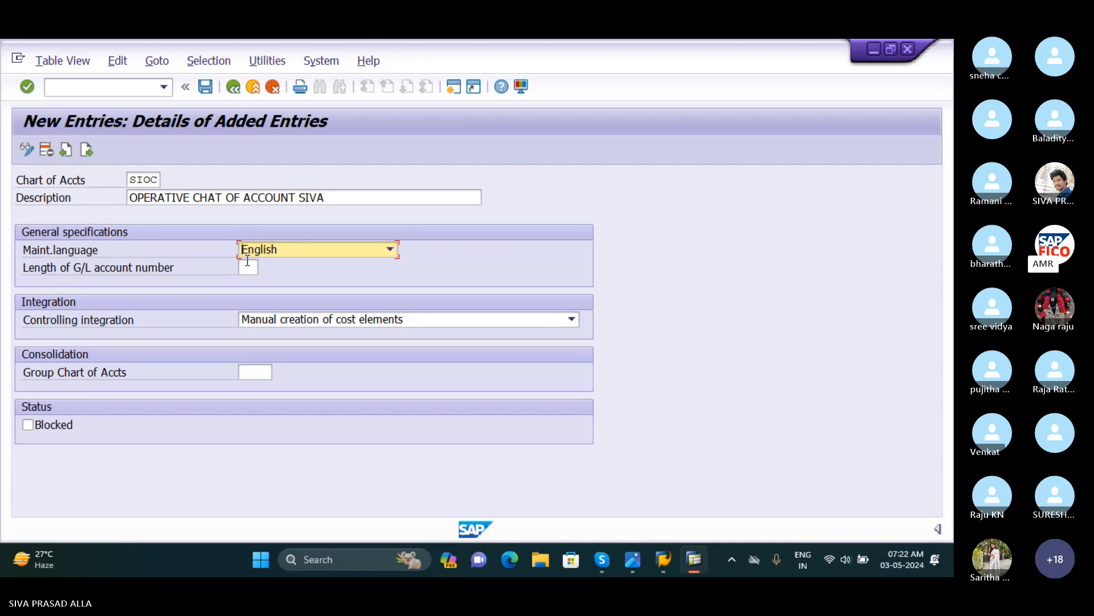
left_click(247, 261)
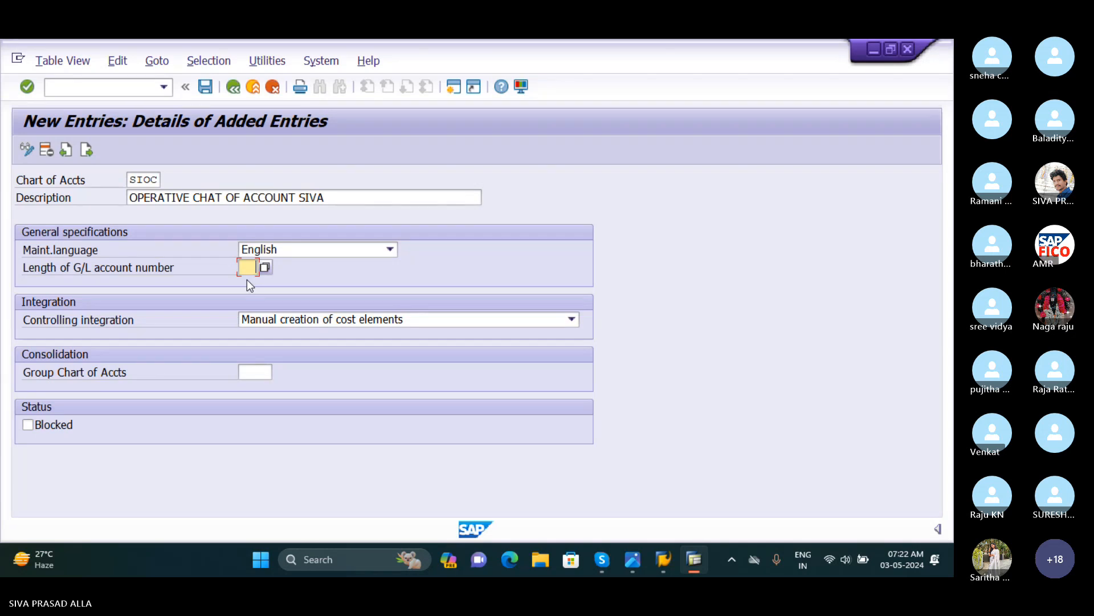
key("Tab")
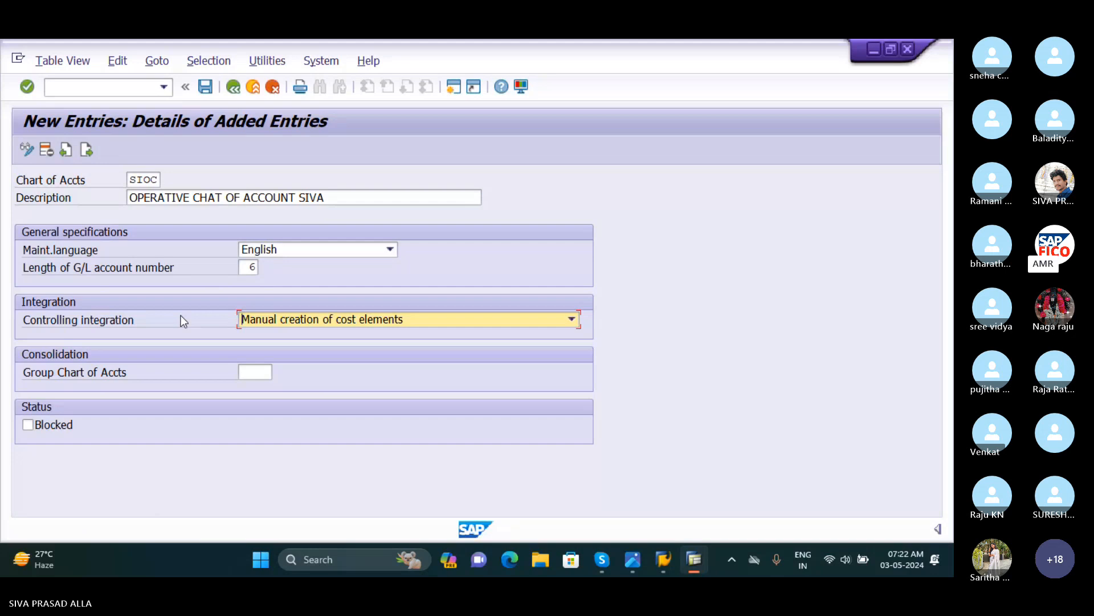
Step: Add a further chart of accounts entry SIGC with the description GROUP CHAT OF ACCOUNT FOR SIVA
left_click(89, 155)
left_click(90, 155)
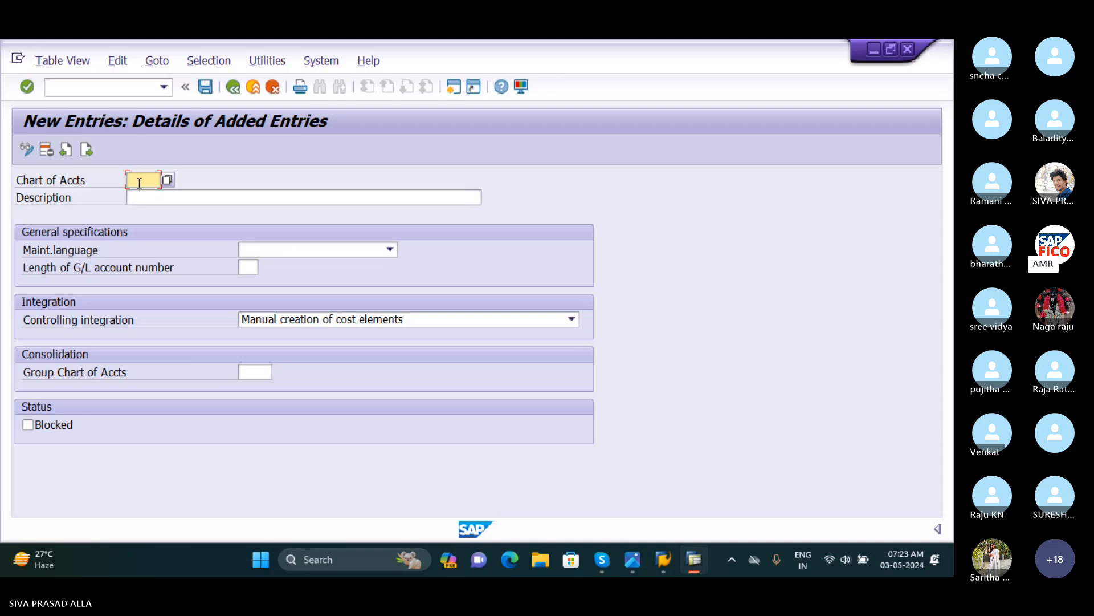
type("SIGA")
key("BackSpace")
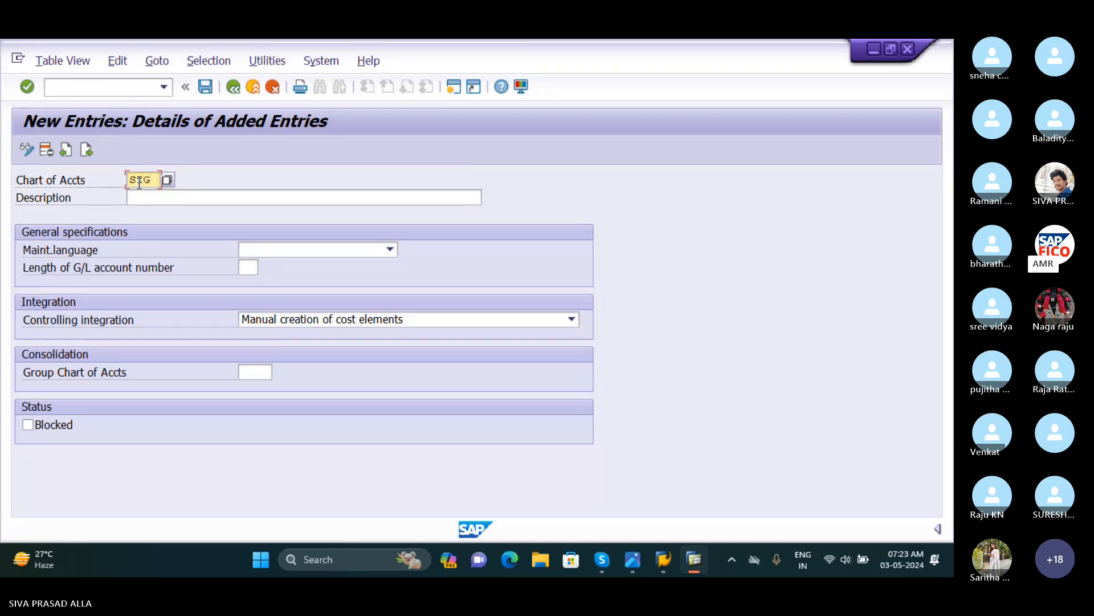
type("C")
key("Tab")
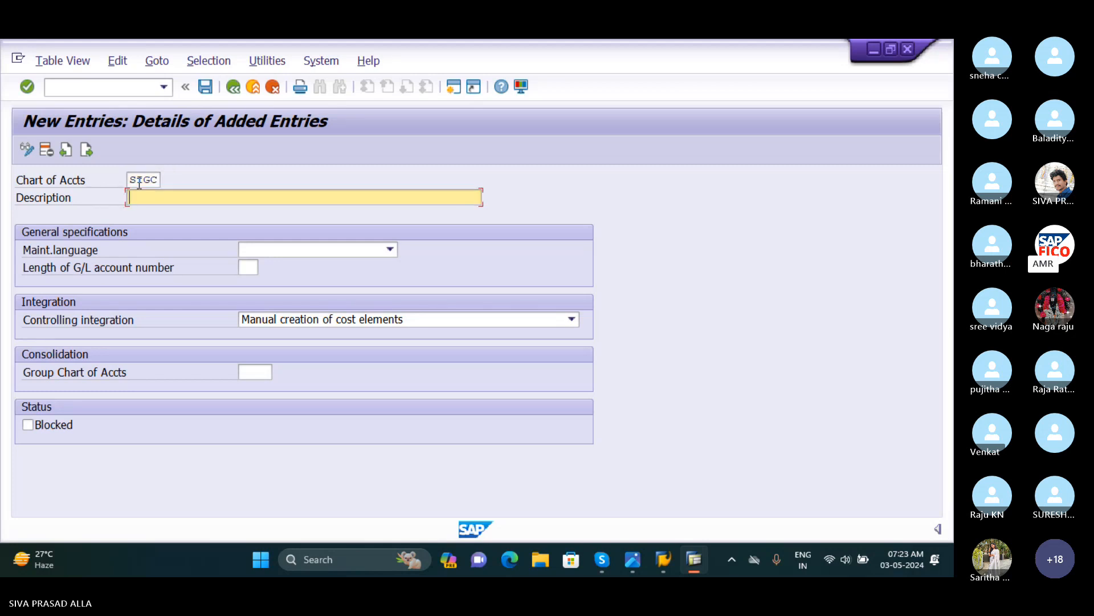
type("GROUP CHAT")
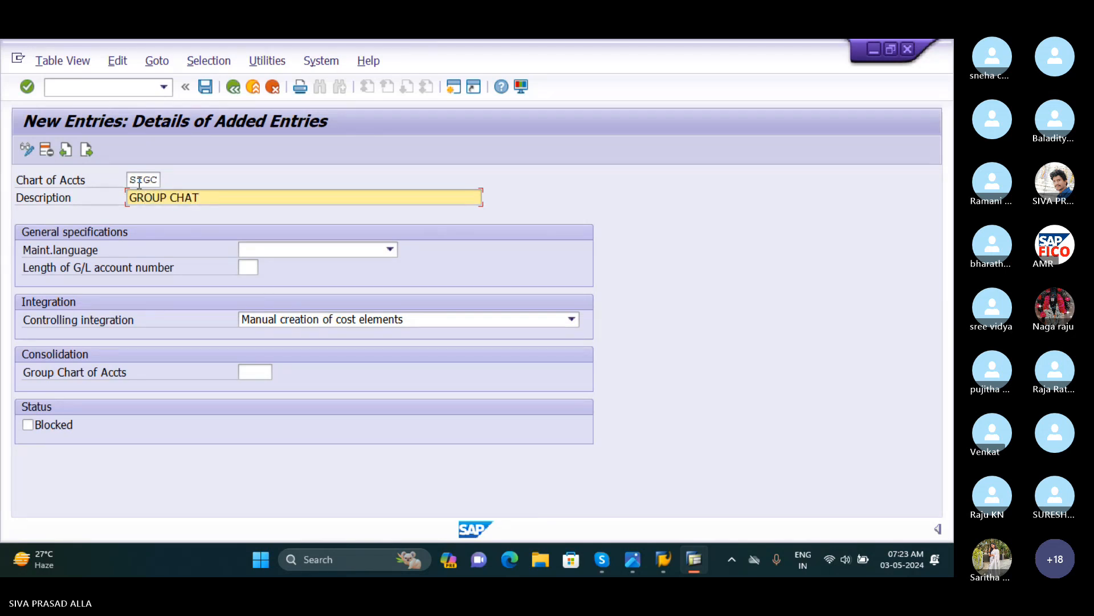
type(" OF ACCOUNT FOR SIVA")
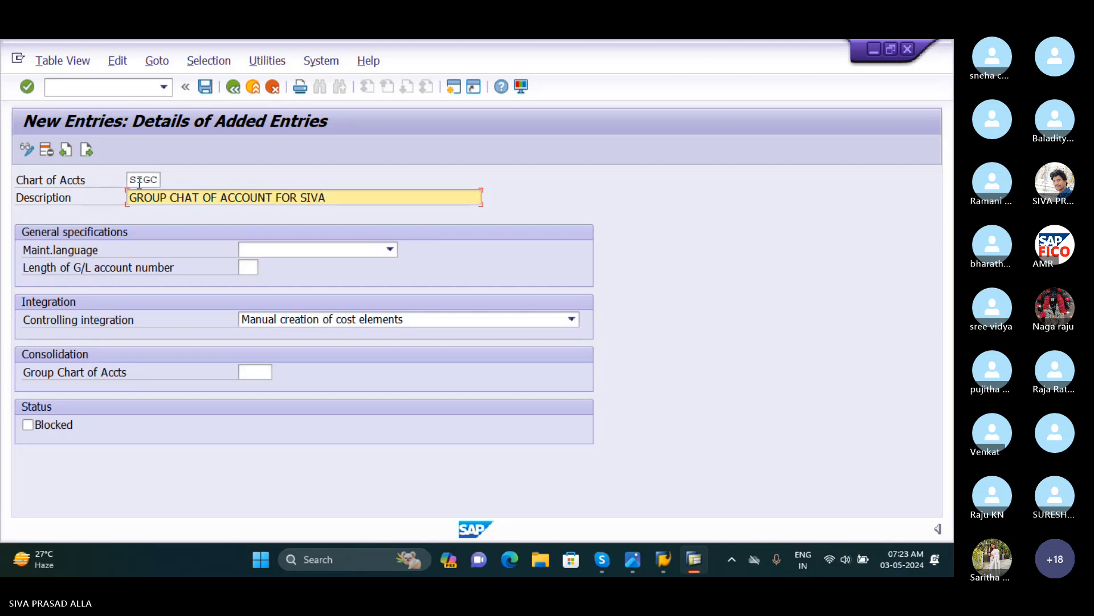
Step: Set the maintenance language of chart of accounts SIGC to English and its G/L account number length to 6
key("Tab")
type("E")
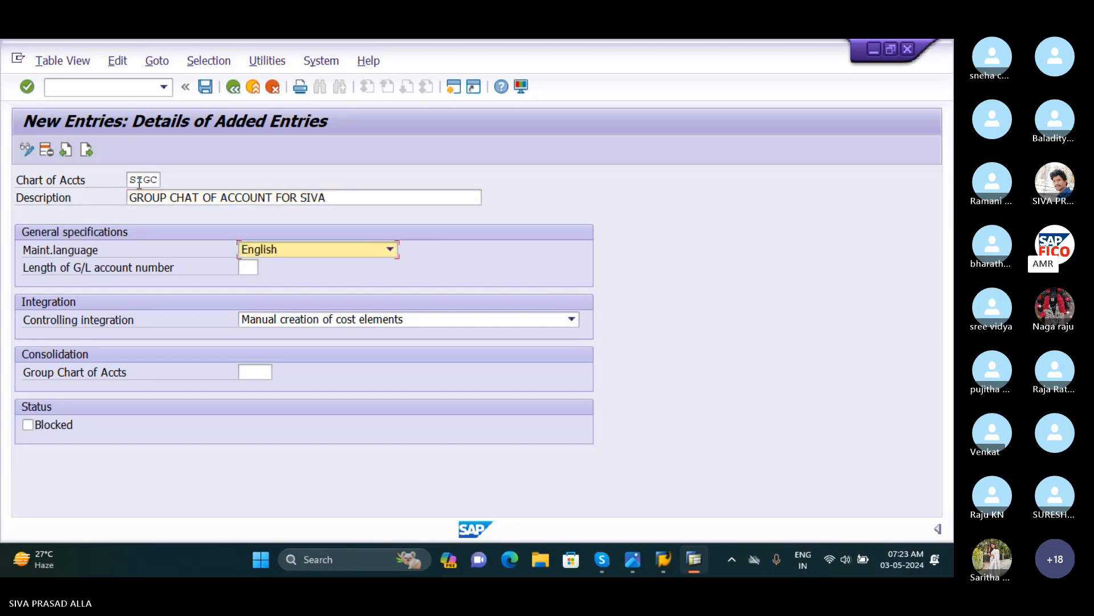
key("Tab")
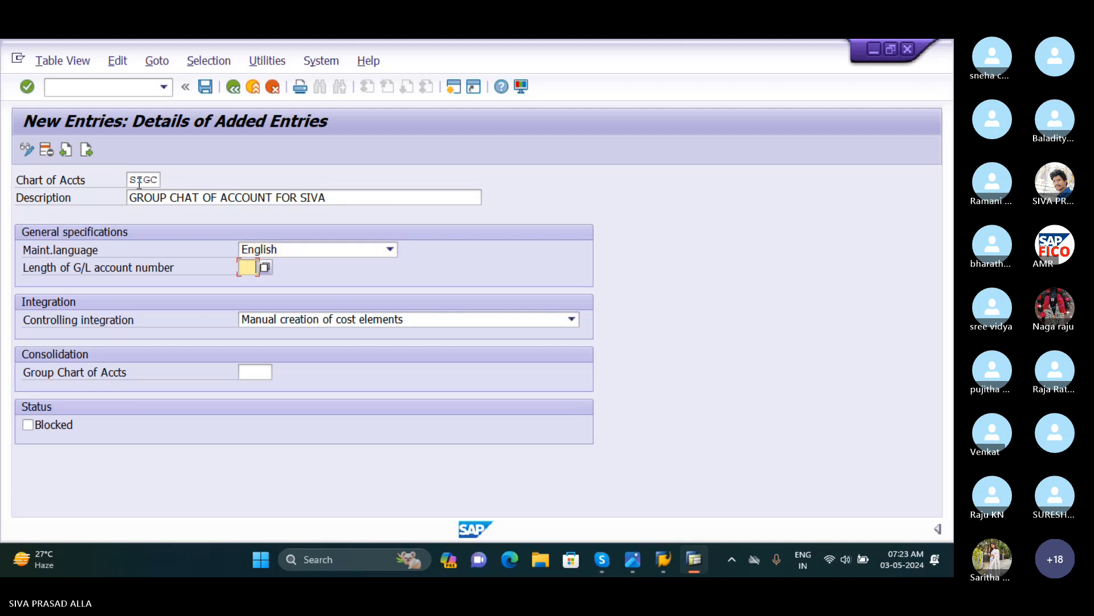
type("6")
key("Tab")
key("Tab")
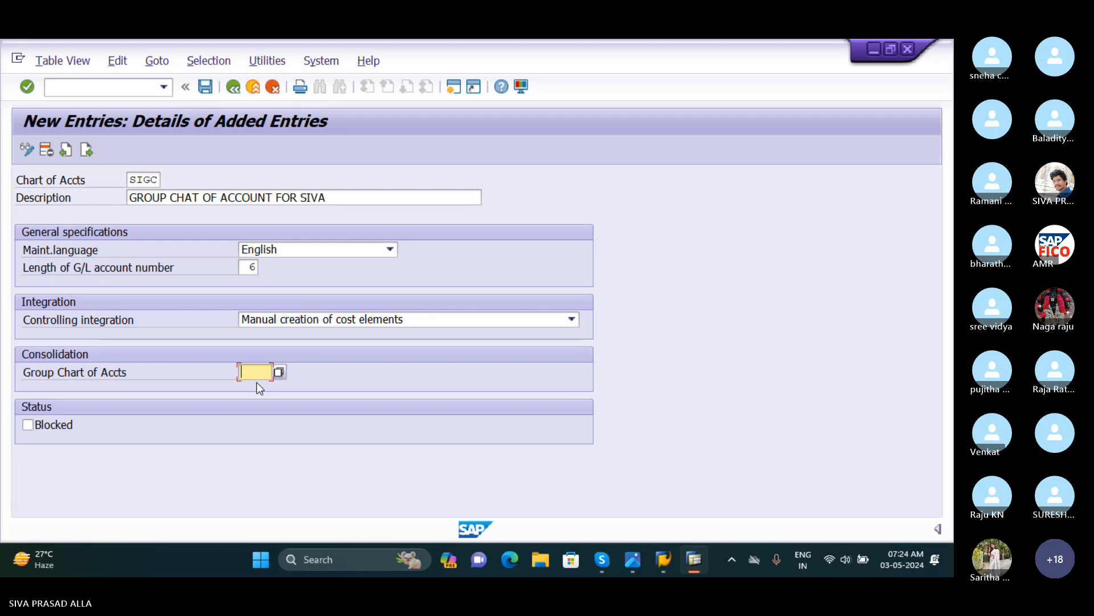
type("SIG")
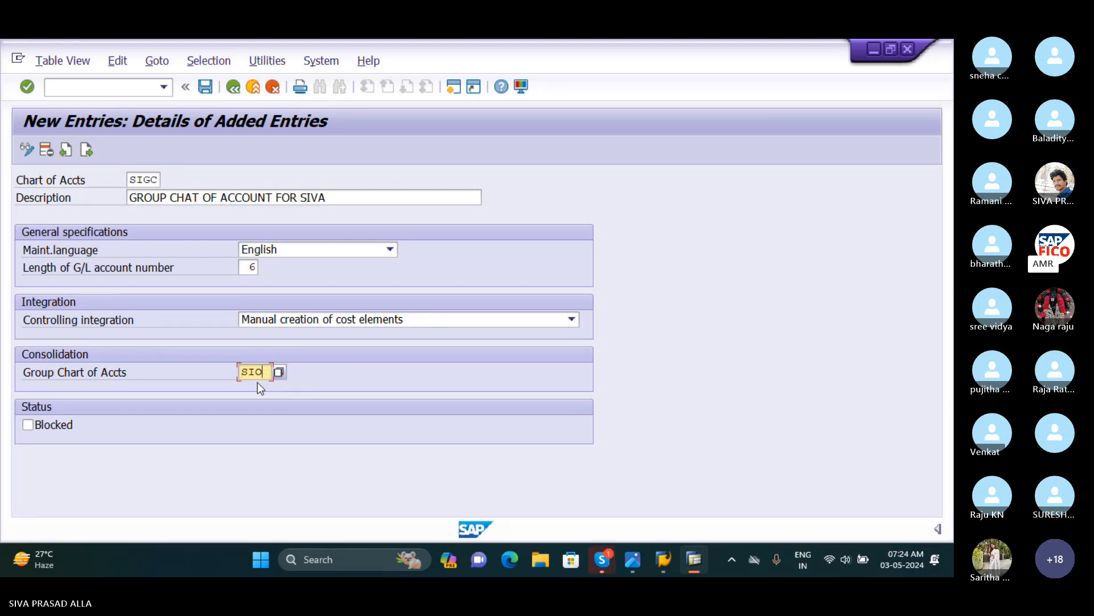
key("BackSpace")
key("BackSpace")
key("BackSpace")
key("Return")
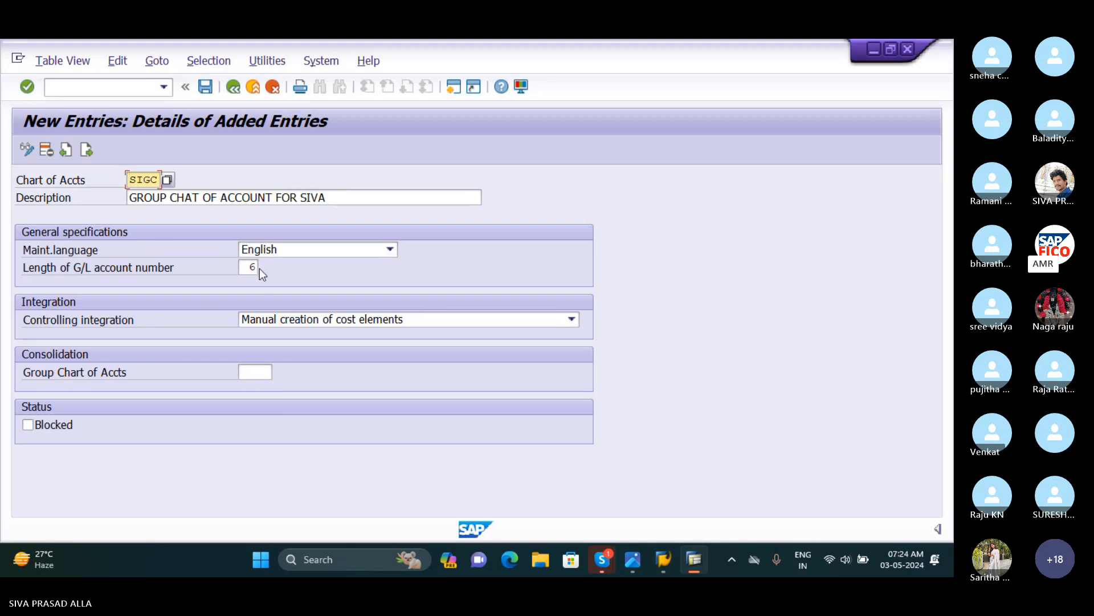
Step: Start another new chart of accounts entry with the key SICC
left_click(89, 150)
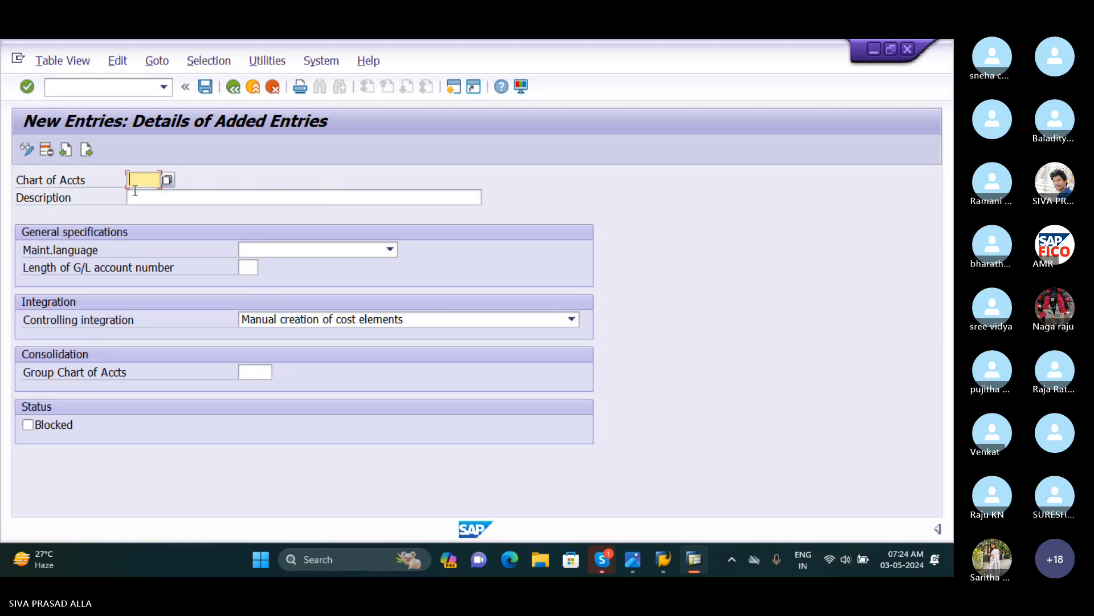
type("SI")
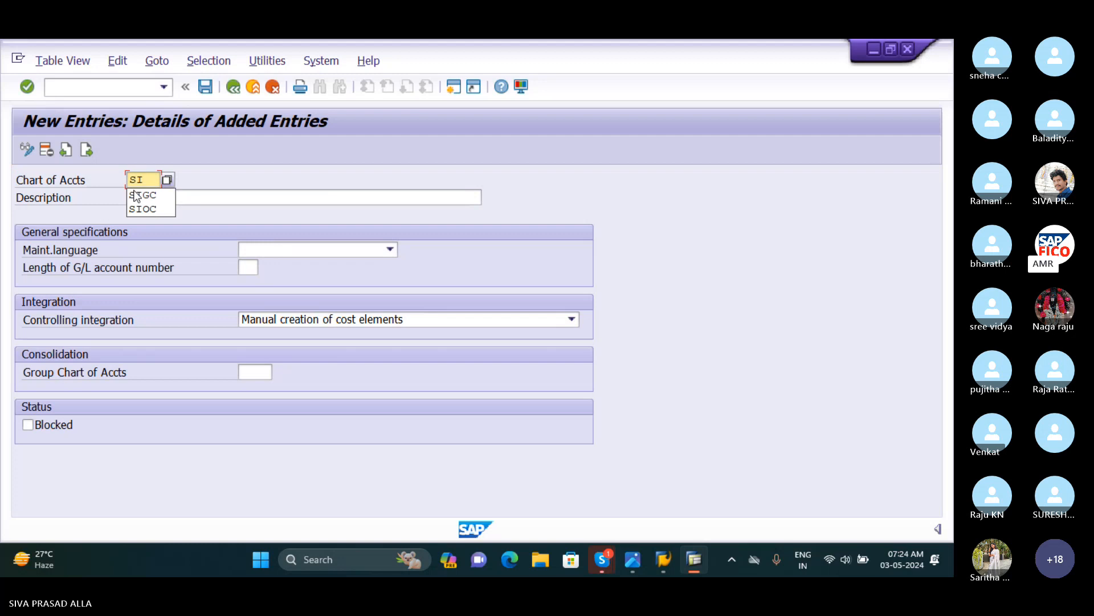
type("C")
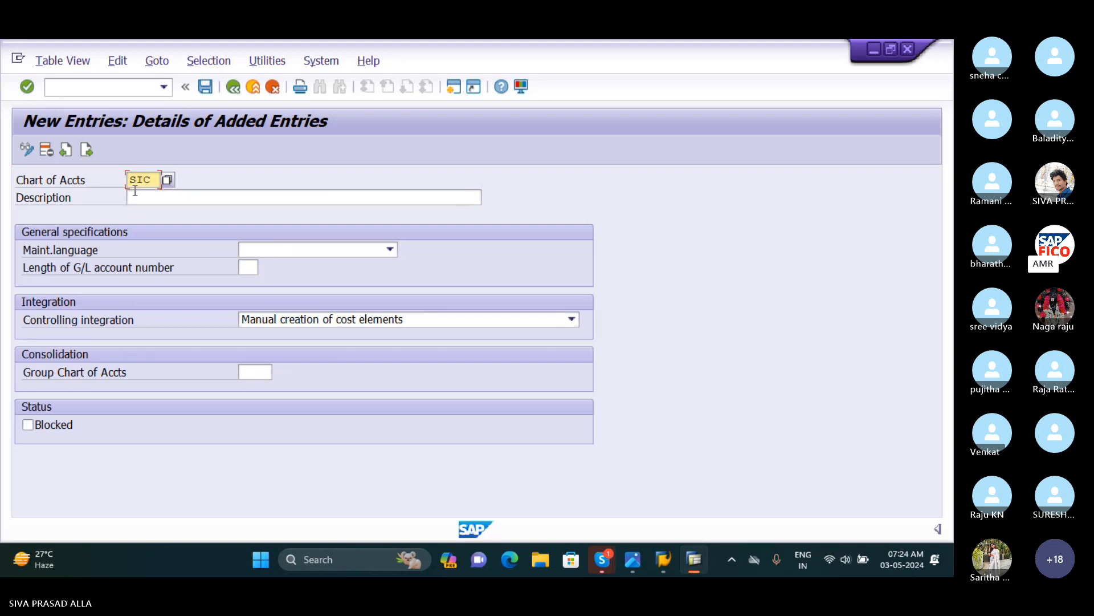
type("C")
left_click(135, 191)
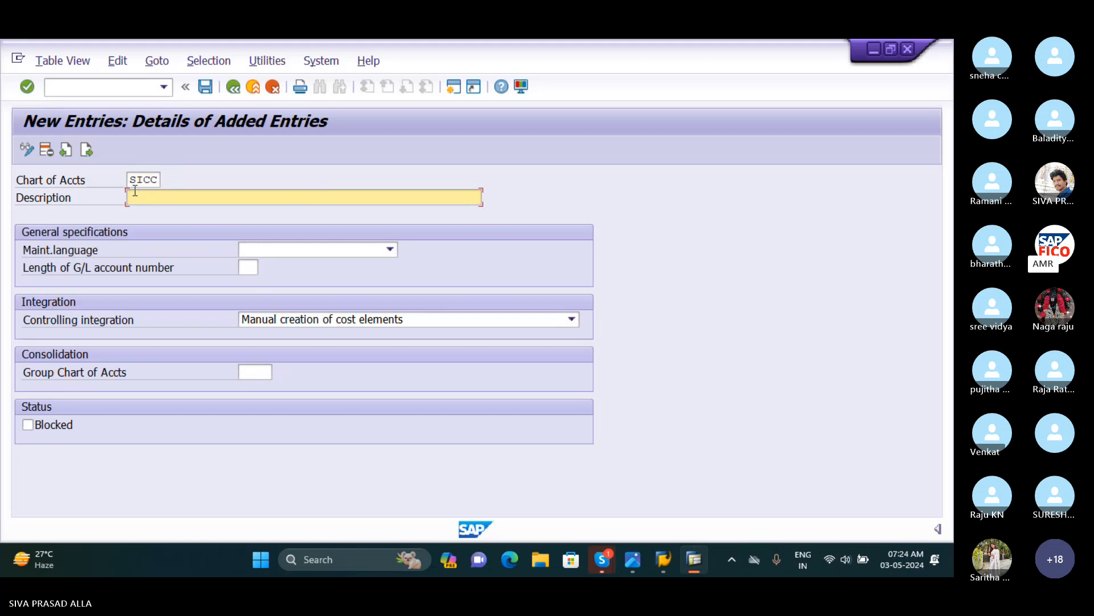
Step: Enter COUNTRY SPECIPIC CHAT O ACCOUNT FOR SIVA as the description of chart of accounts SICC
type("COUN")
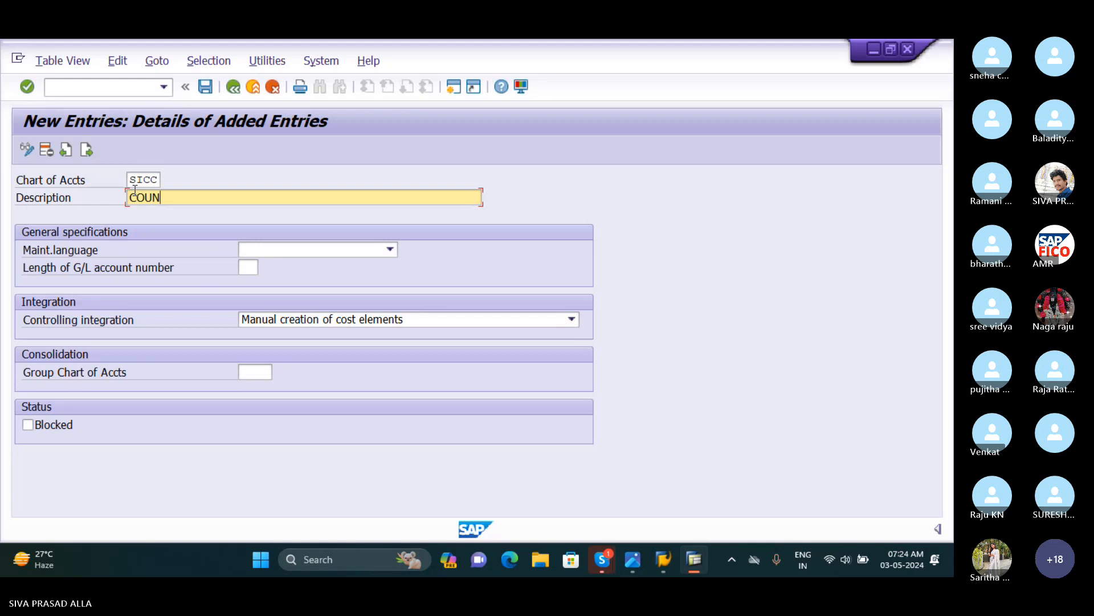
type("TRYS")
key("BackSpace")
type("SPECIFICA")
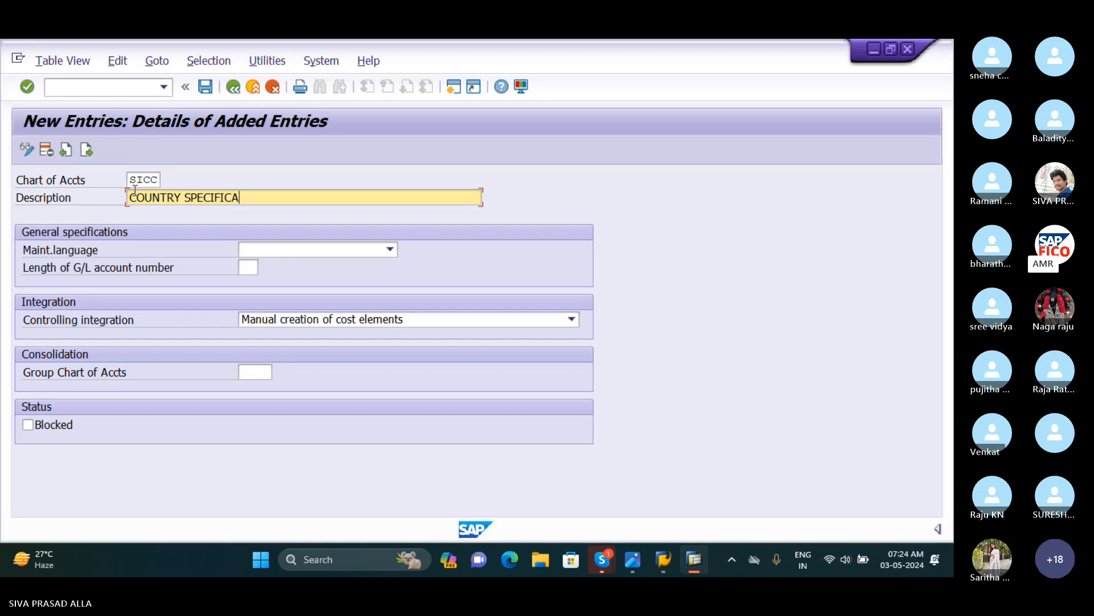
type("TION")
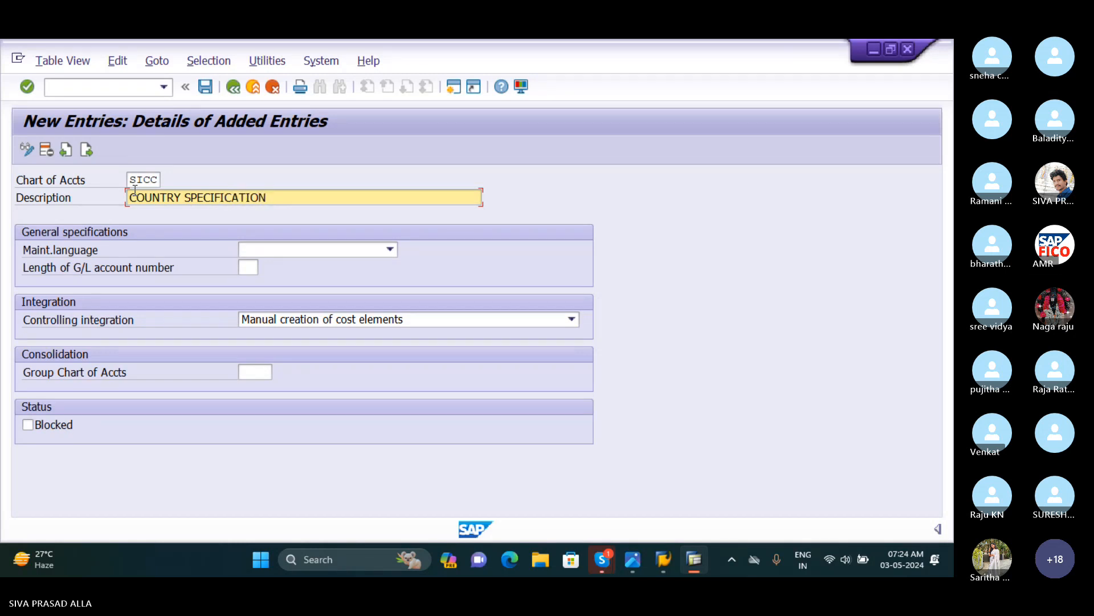
key("BackSpace")
key("BackSpace")
key("BackSpace")
key("BackSpace")
key("BackSpace")
key("BackSpace")
key("BackSpace")
key("BackSpace")
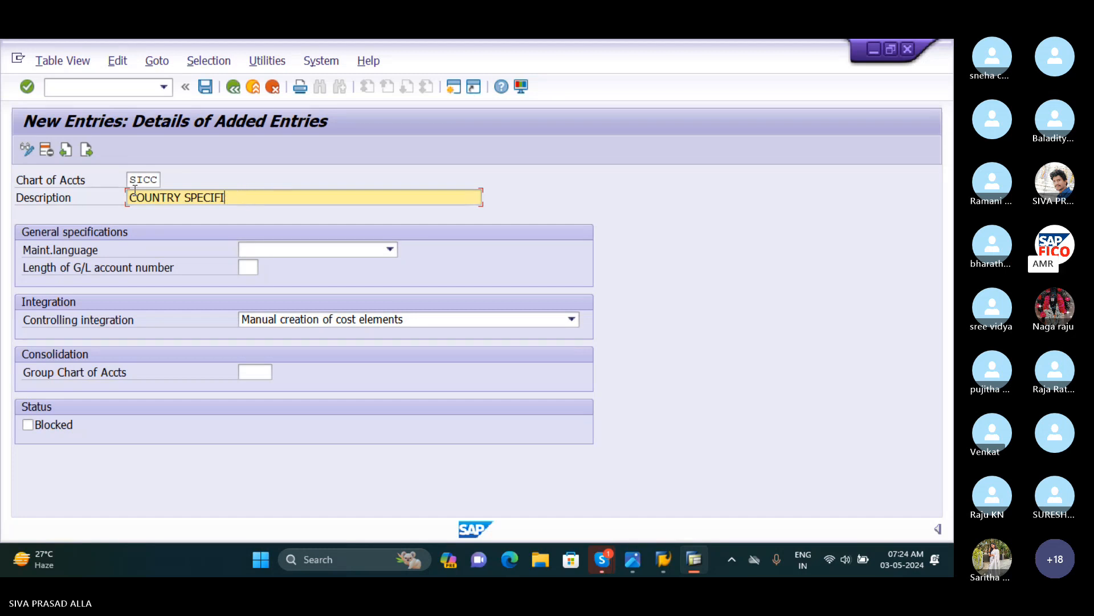
key("BackSpace")
type("PIC")
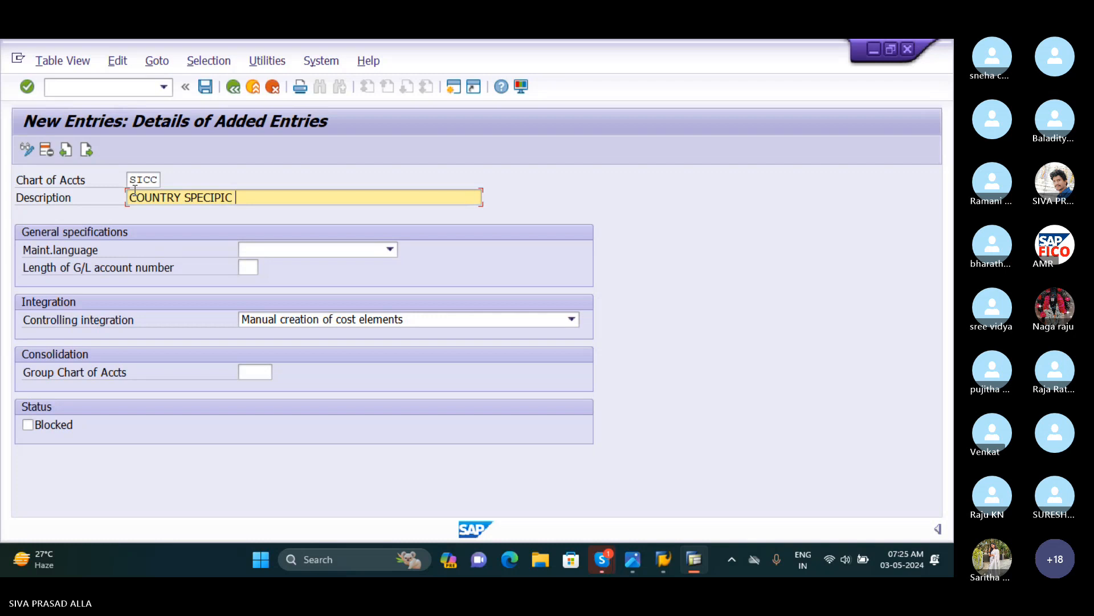
type(" CHAT O ACC")
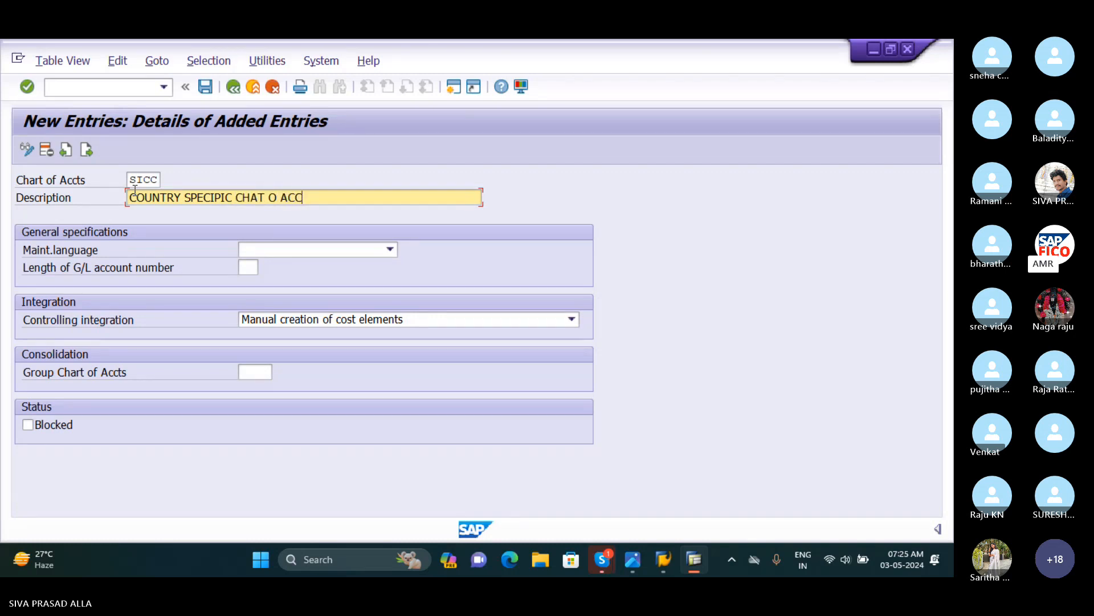
type("OUNT FO")
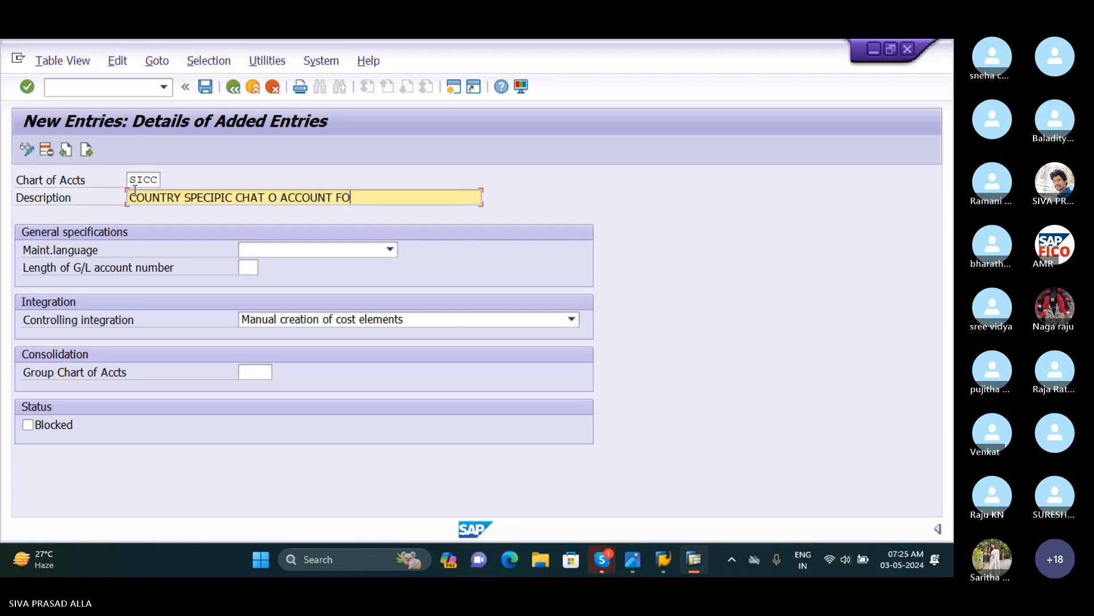
type("R SIVA")
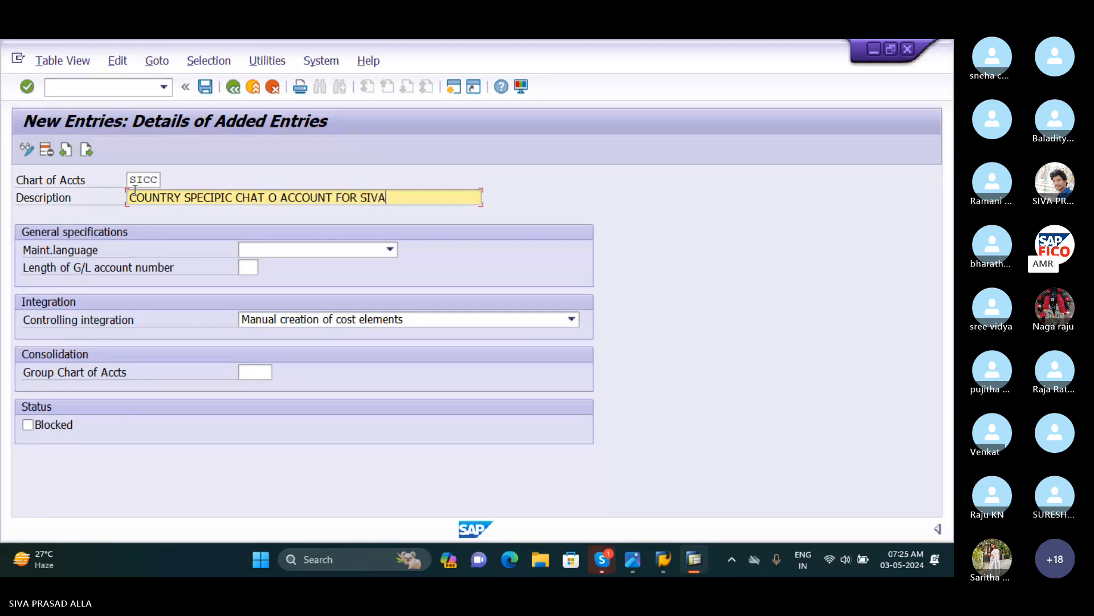
Step: Choose English as the maintenance language for SICC and set the length of its G/L account numbers to 6
key("Tab")
key("e")
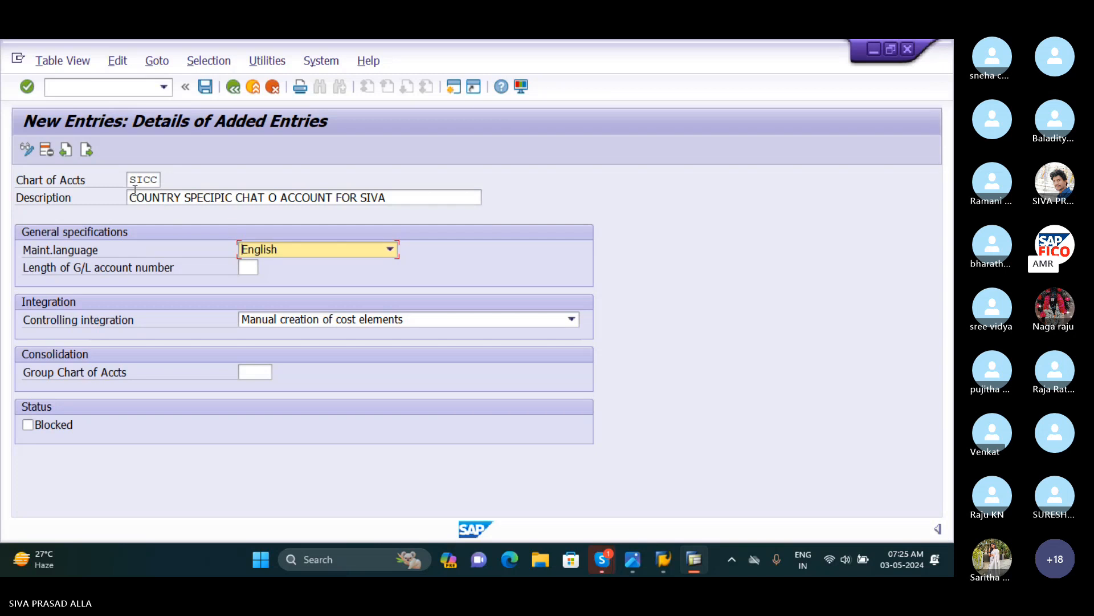
left_click(251, 268)
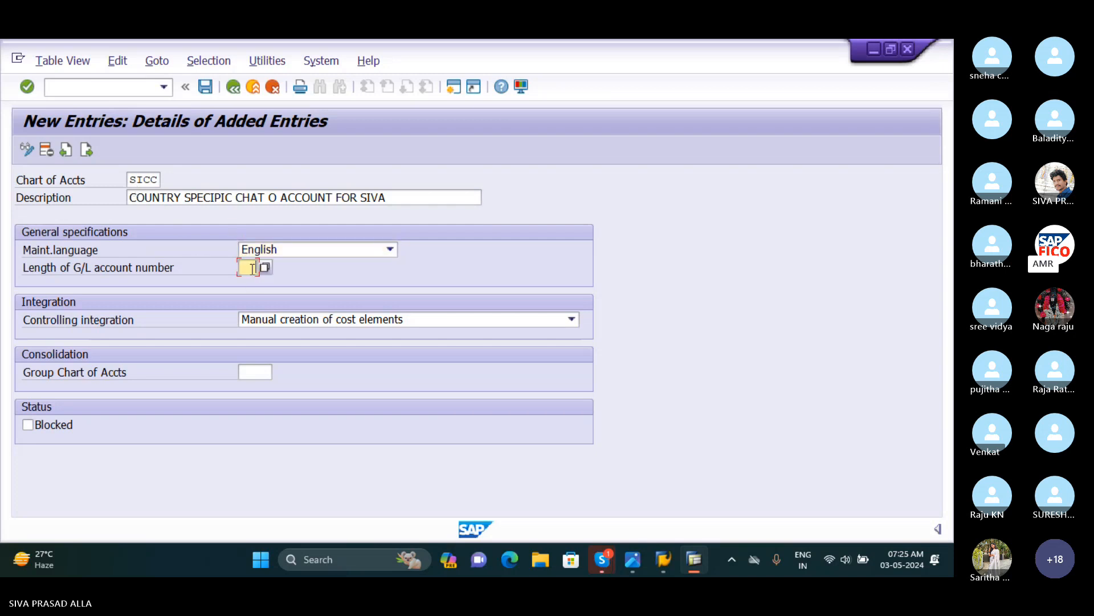
type("6")
Step: Insert the missing F in SICC's description so that it reads COUNTRY SPECIPIC CHAT OFACCOUNT FOR SIVA
left_click(278, 199)
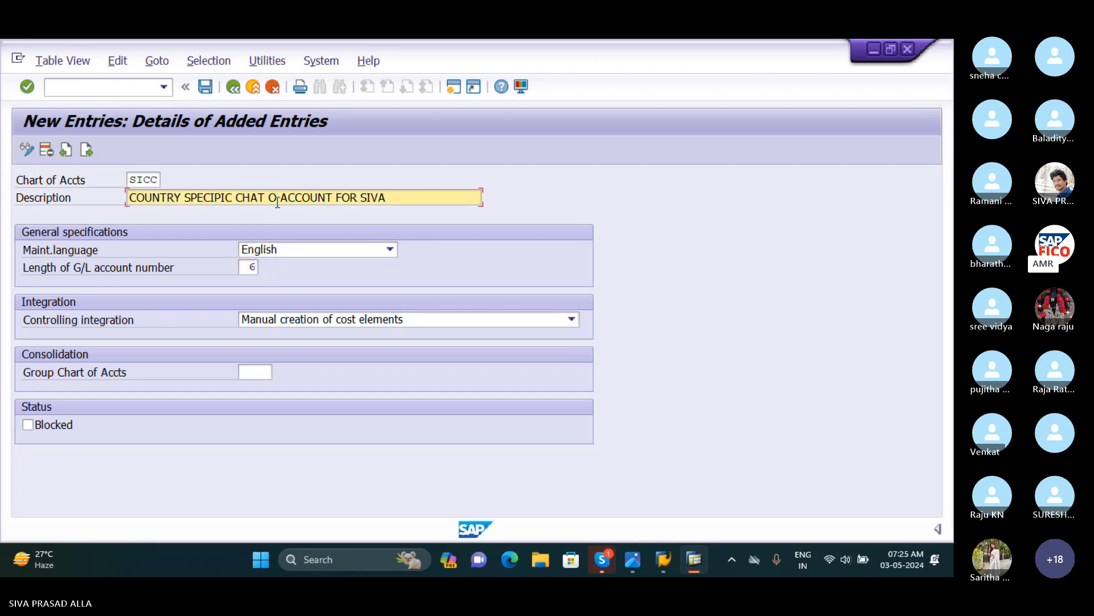
type("F")
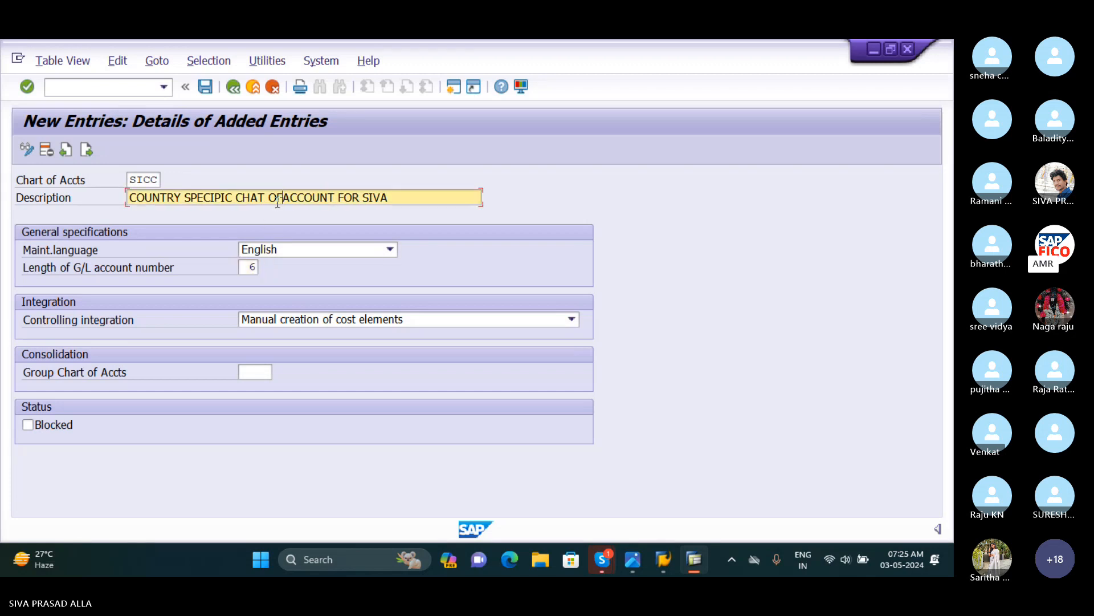
left_click(256, 267)
key("Tab")
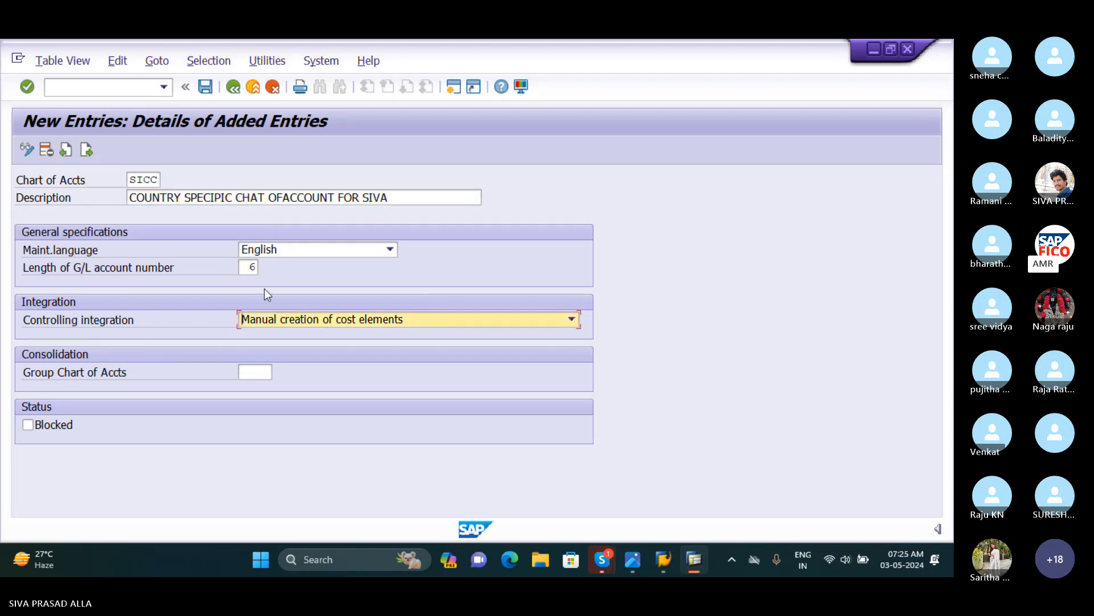
Step: Save chart of accounts SICC with no group chart assigned, using the DEFINE COMPANY customizing request, and return to the added entries overview
key("Tab")
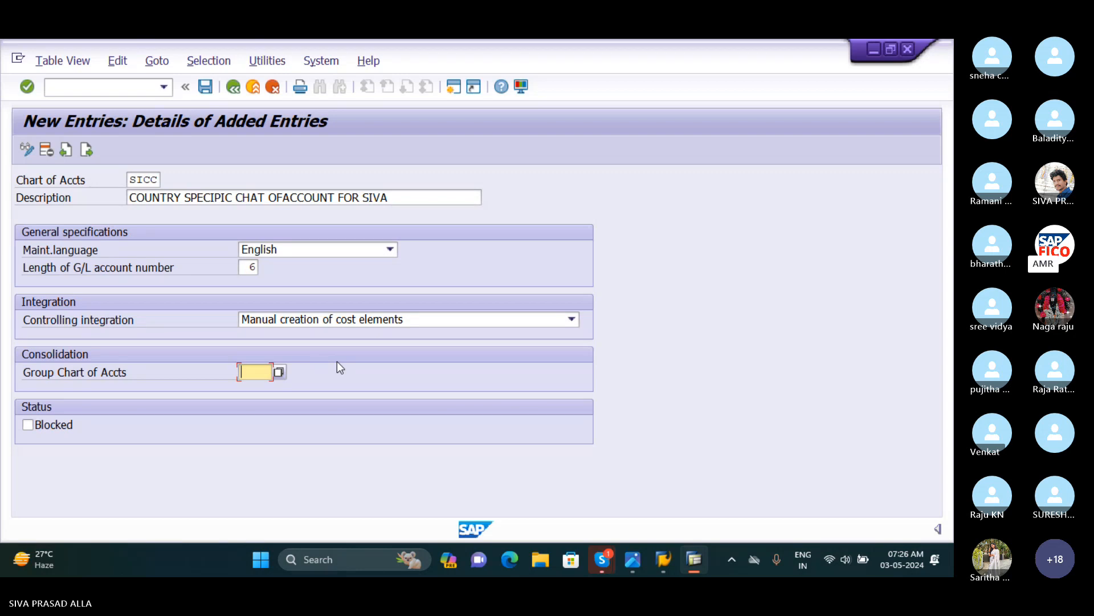
key("Return")
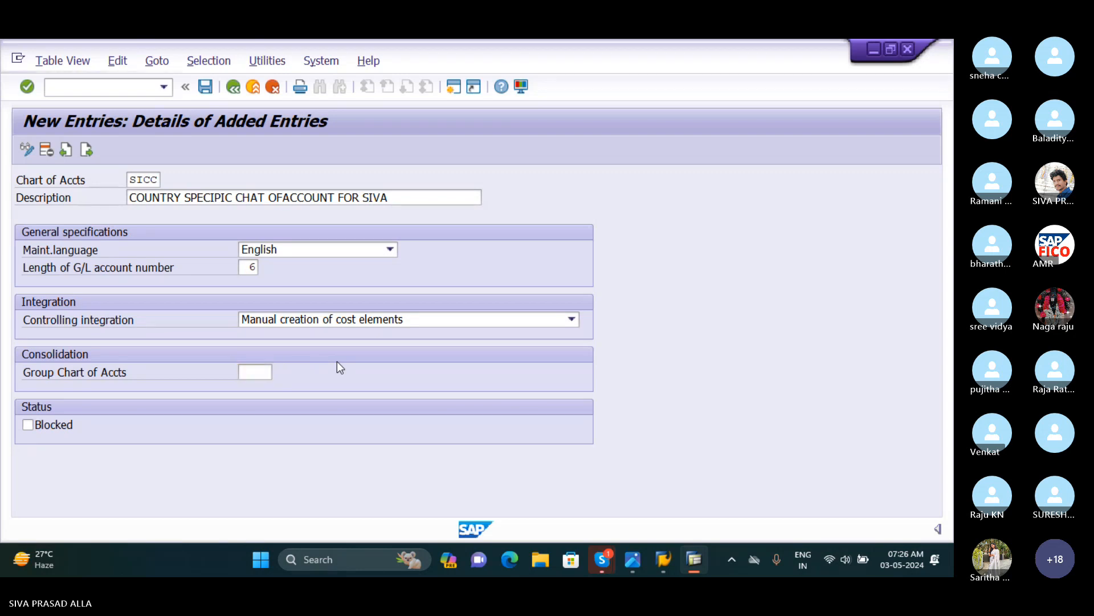
left_click(205, 87)
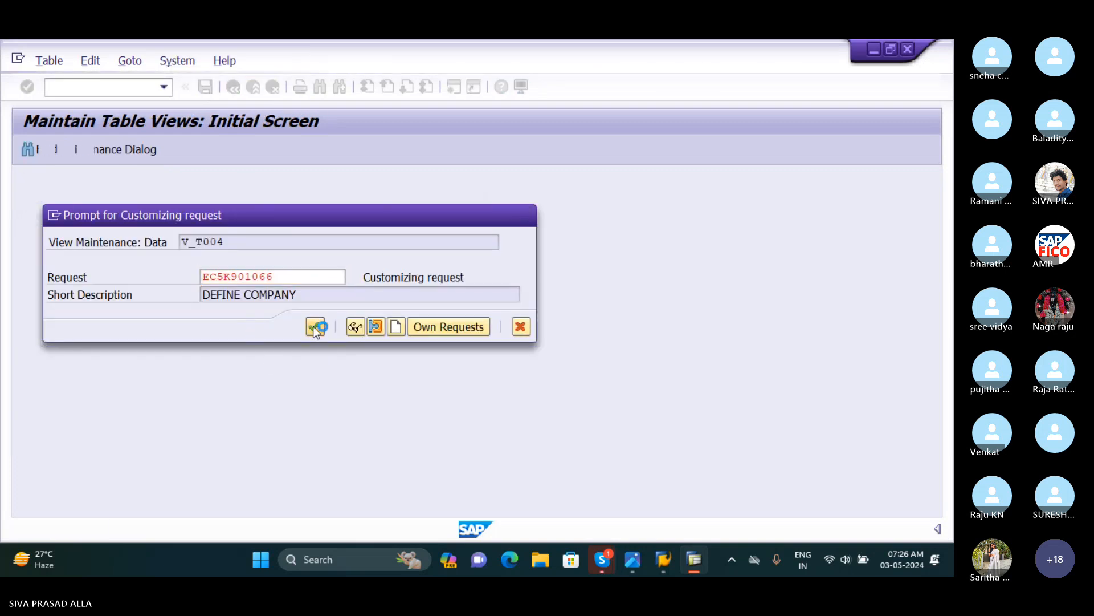
left_click(315, 327)
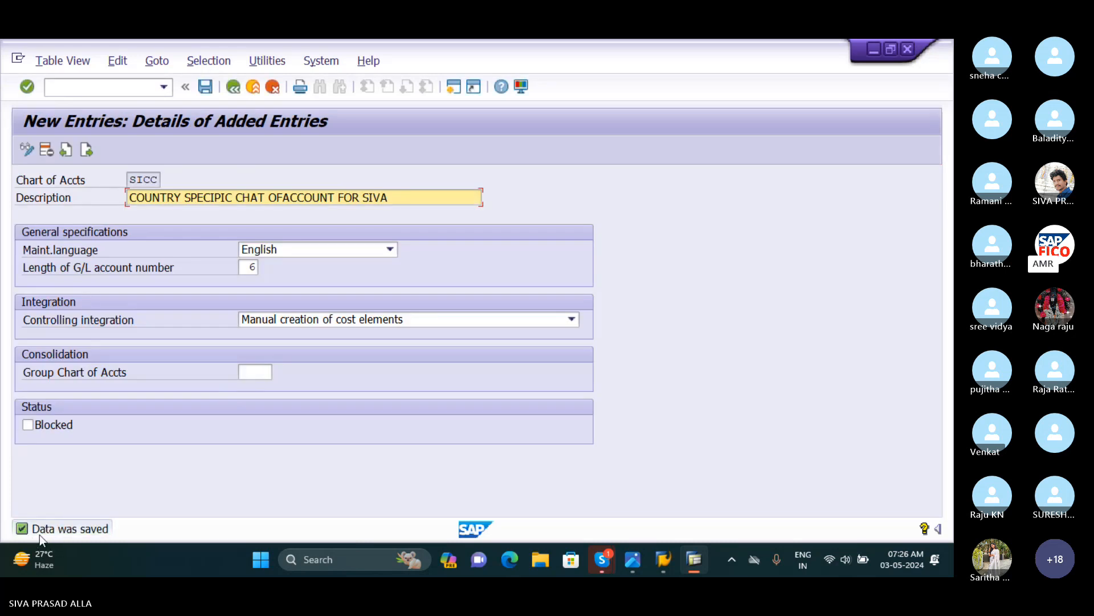
left_click(234, 88)
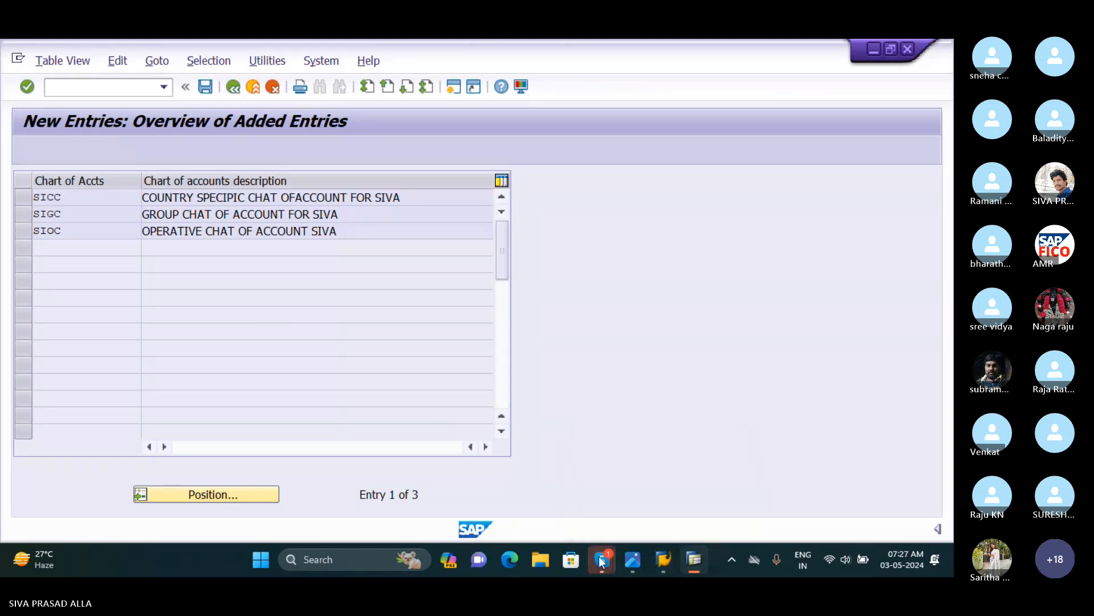
Step: Check the G/L configuration outline in Skype for the activity following chart of accounts creation, and return to SAP
mouse_move(602, 559)
left_click(555, 505)
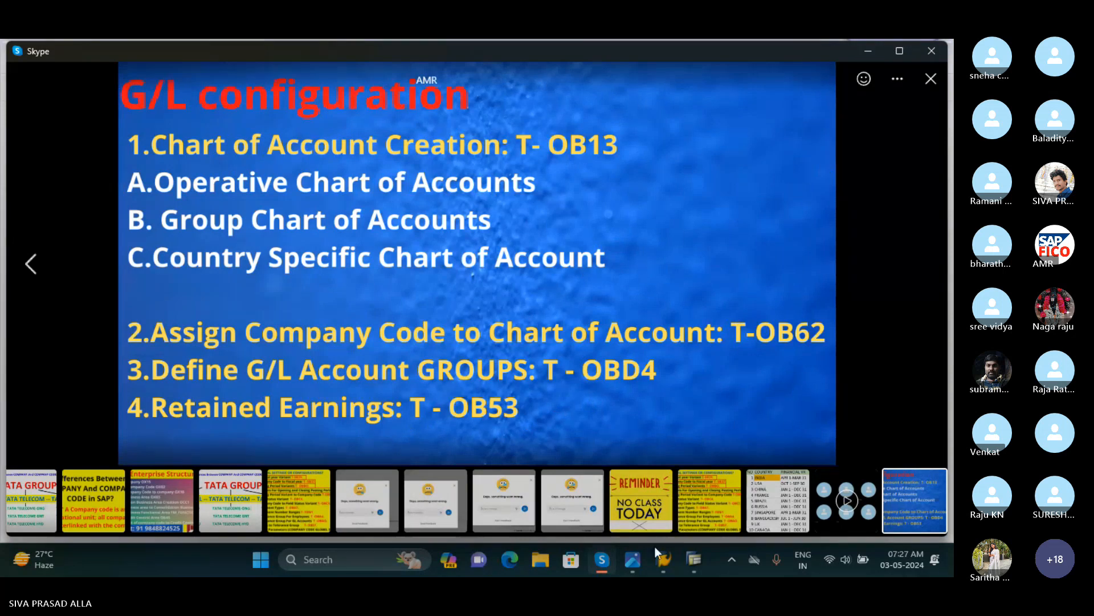
left_click(664, 559)
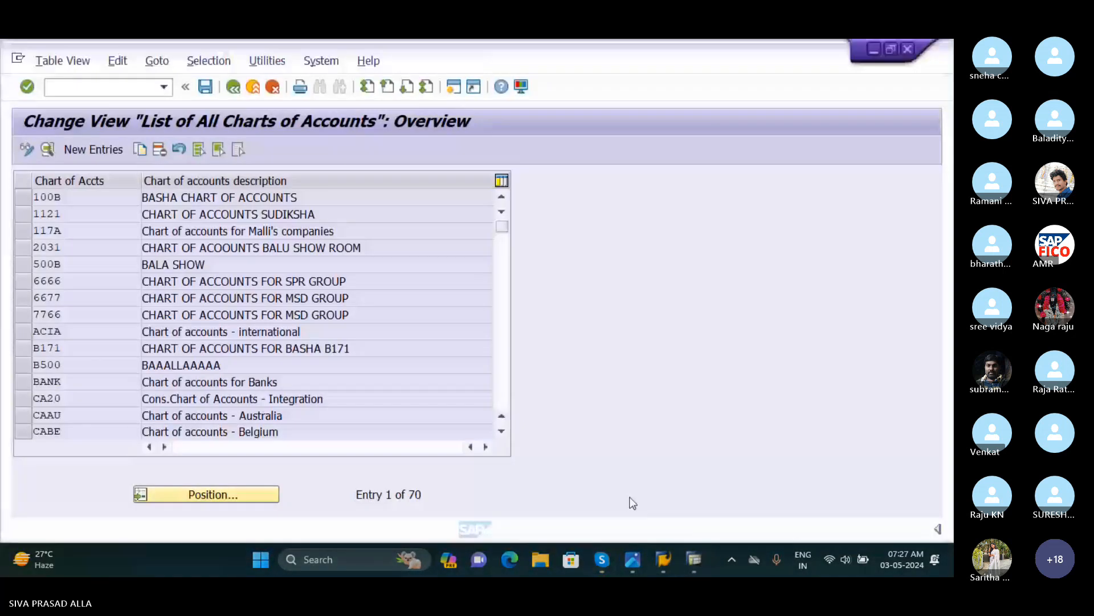
Step: Open the Assign Company Code to Chart of Accounts activity from the IMG and position the list on company code SIVA
left_click(233, 87)
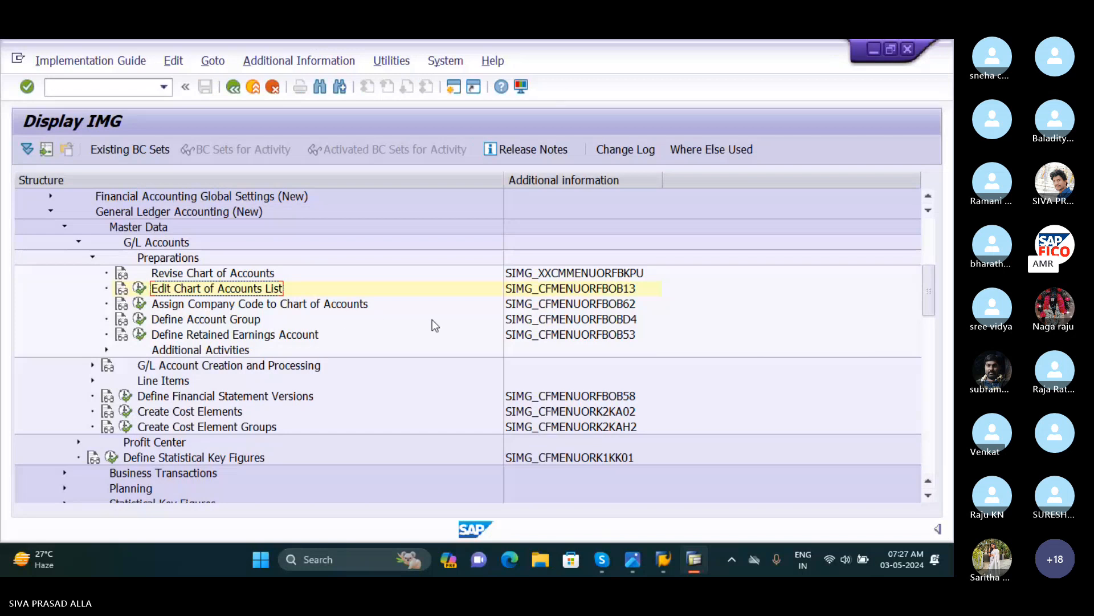
left_click(140, 304)
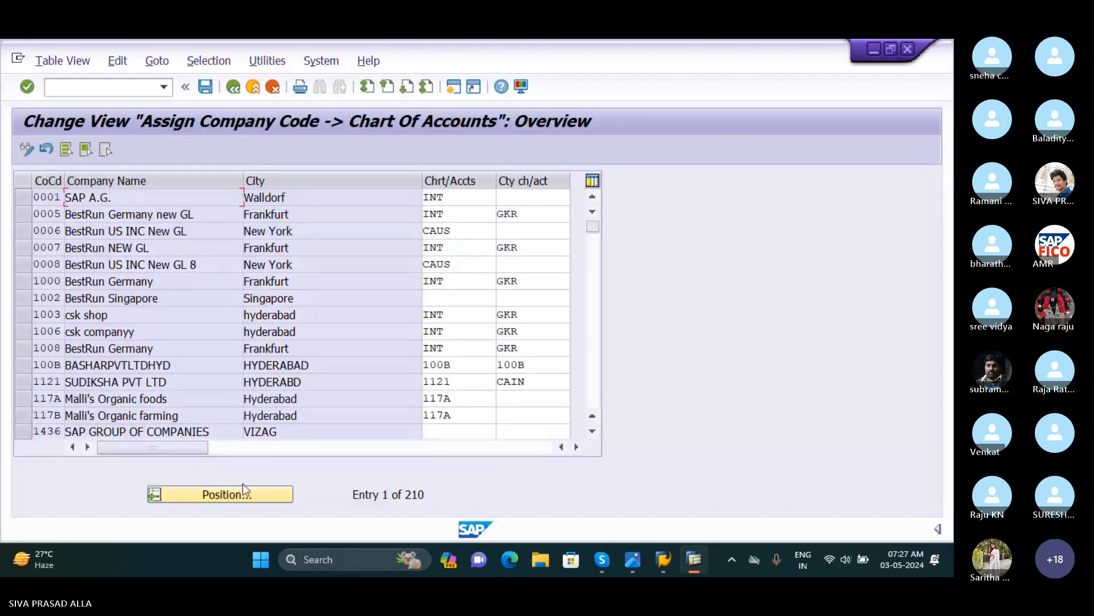
left_click(238, 496)
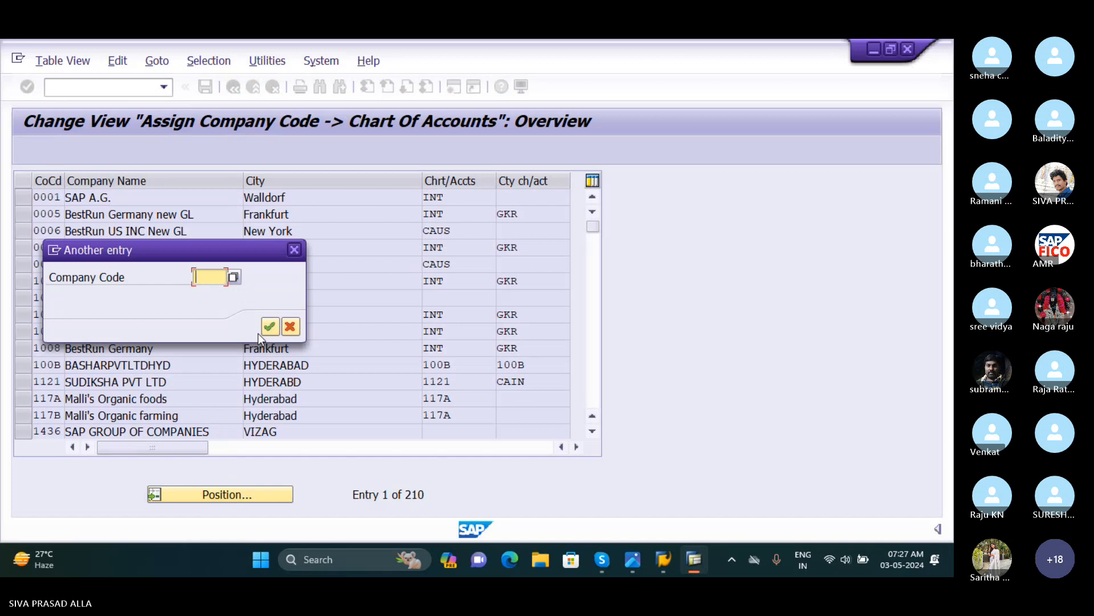
type("SIVA")
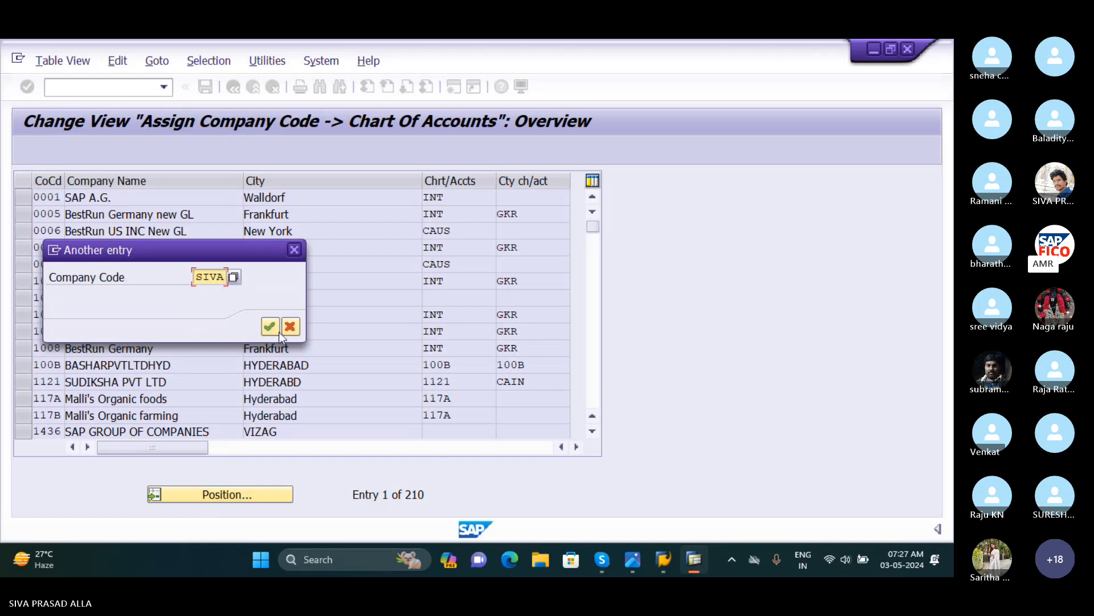
left_click(271, 330)
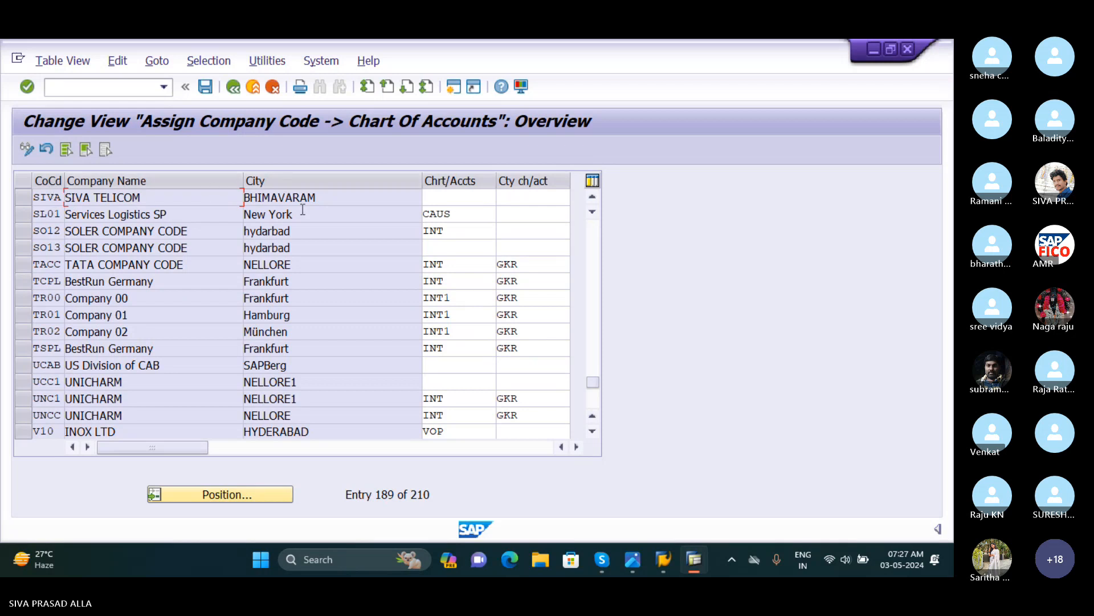
Step: Assign the operative chart of accounts SIOC to company code SIVA, picking it from the list of charts of accounts
left_click(440, 198)
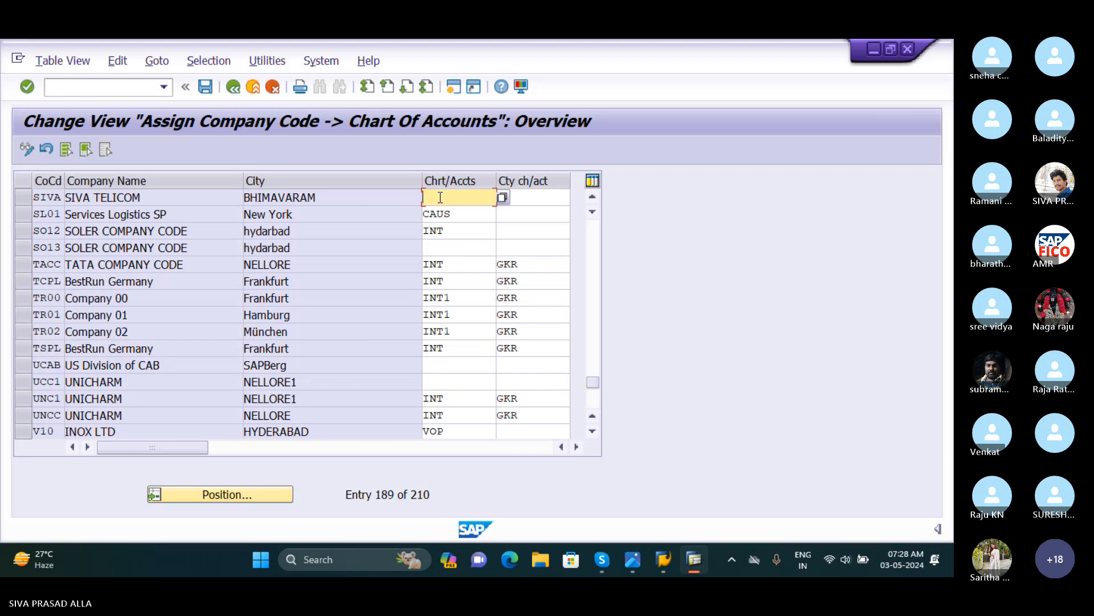
type("SI")
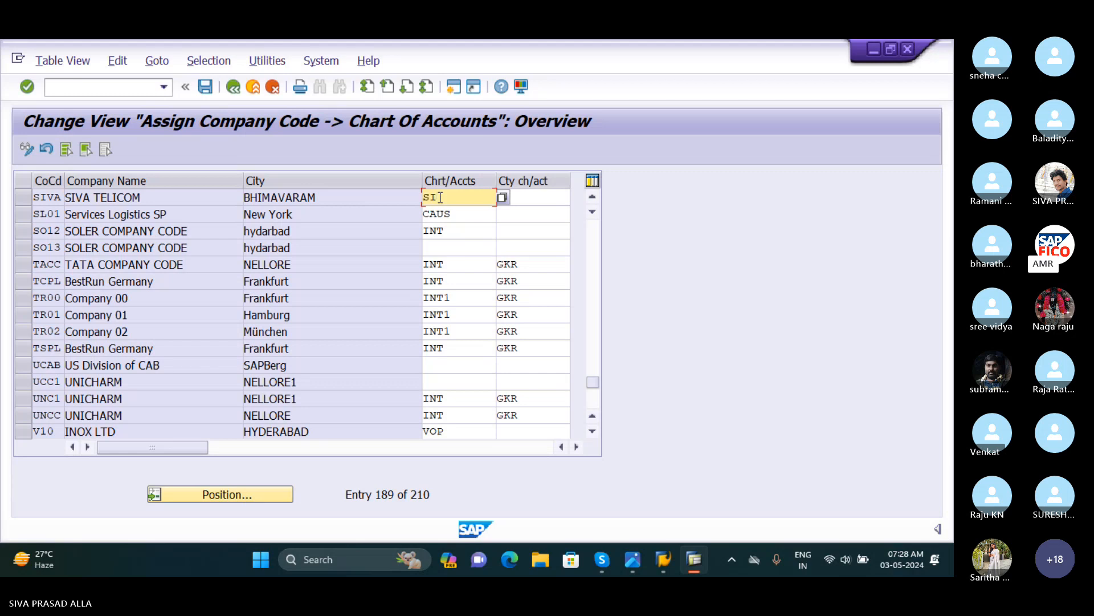
type("OC")
left_click(502, 198)
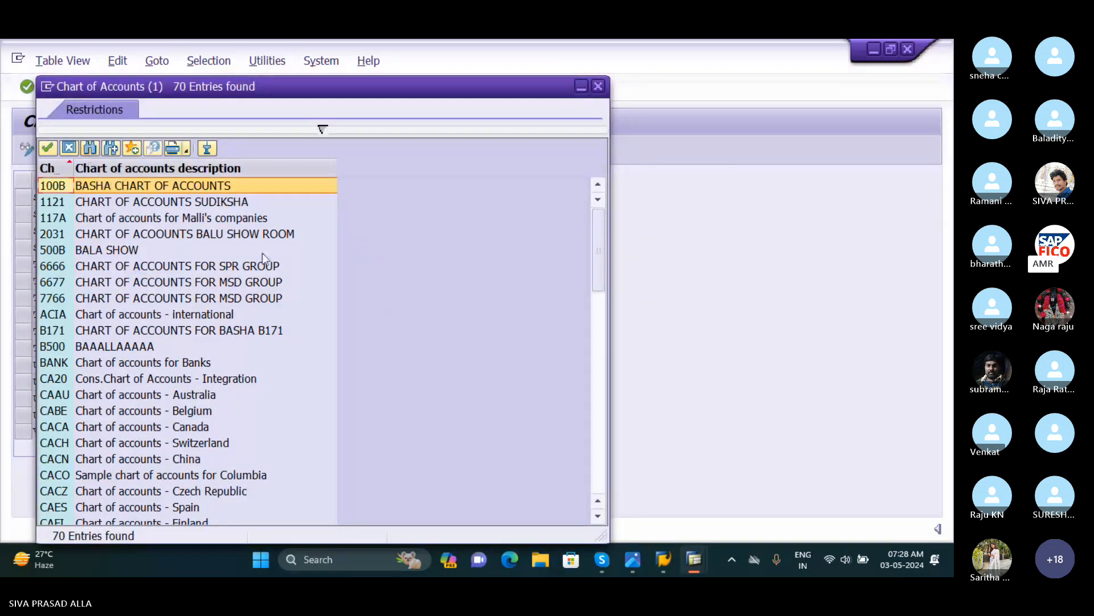
scroll(167, 318, "down", 3)
scroll(166, 318, "down", 10)
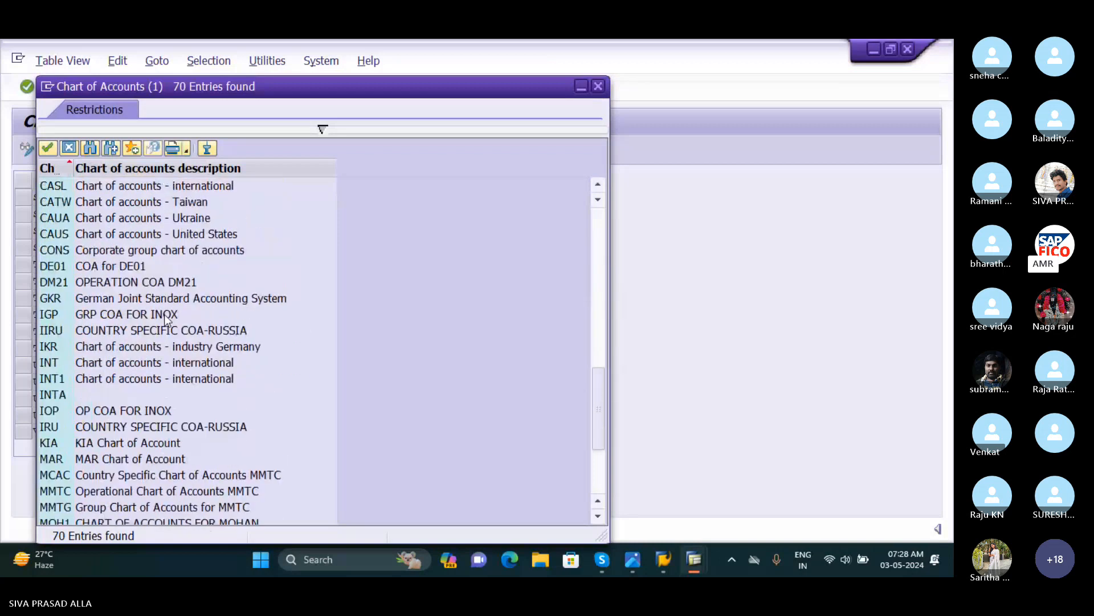
scroll(166, 318, "down", 4)
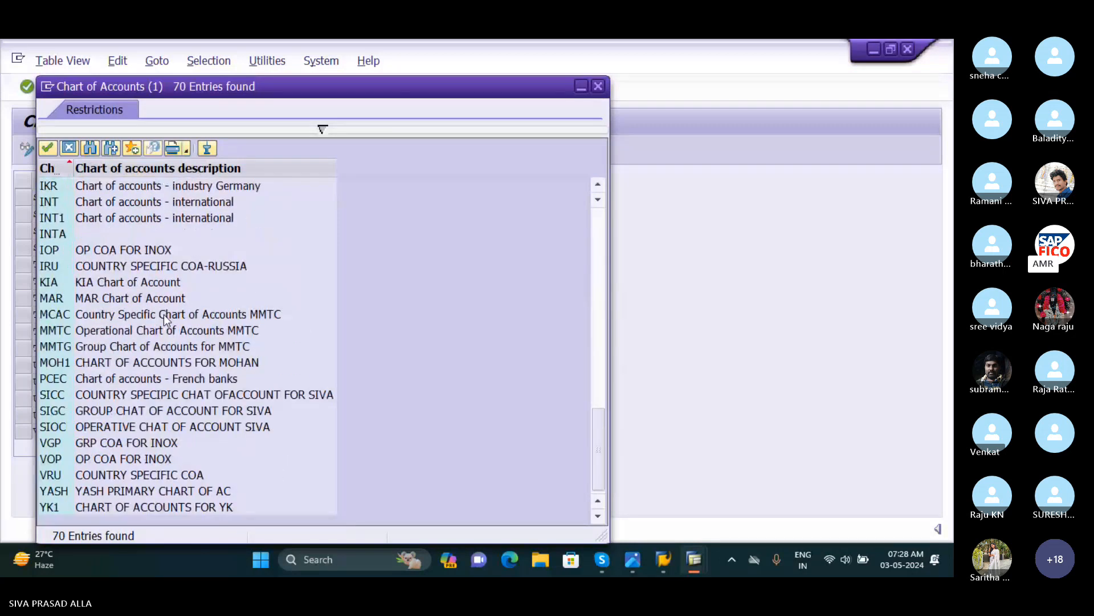
left_click(57, 429)
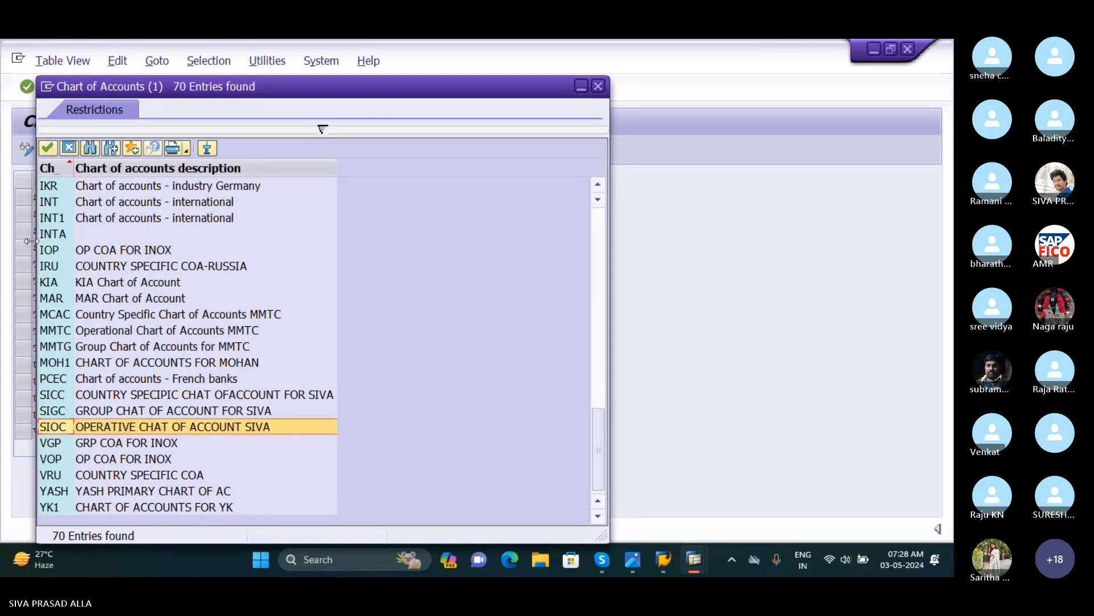
left_click(48, 148)
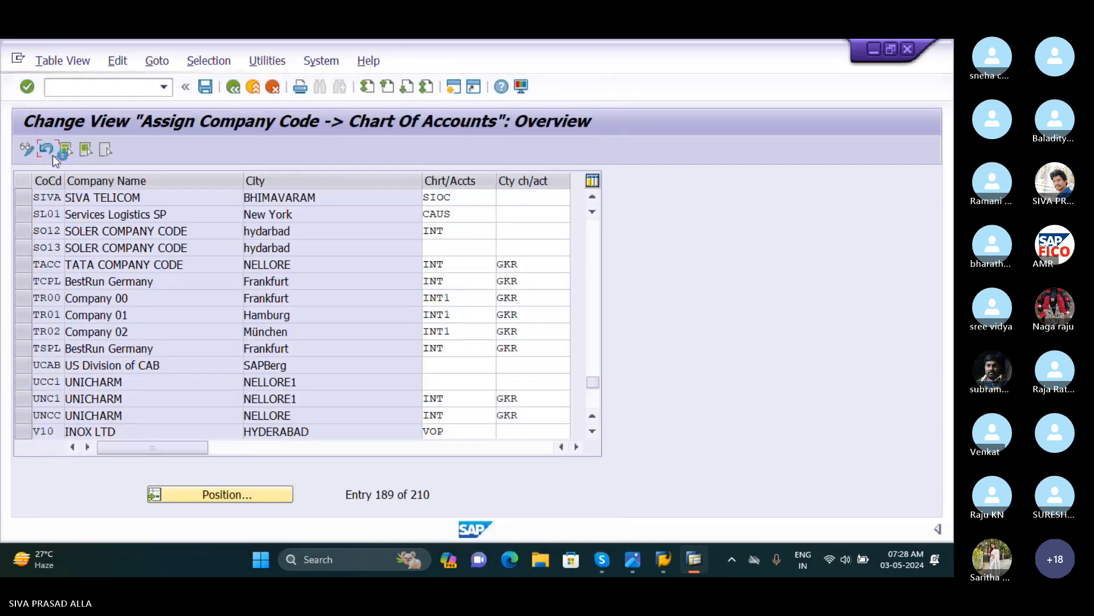
Step: Enter SICC as the country chart of accounts for company code SIVA and save with the DEFINE COMPANY customizing request
left_click(523, 198)
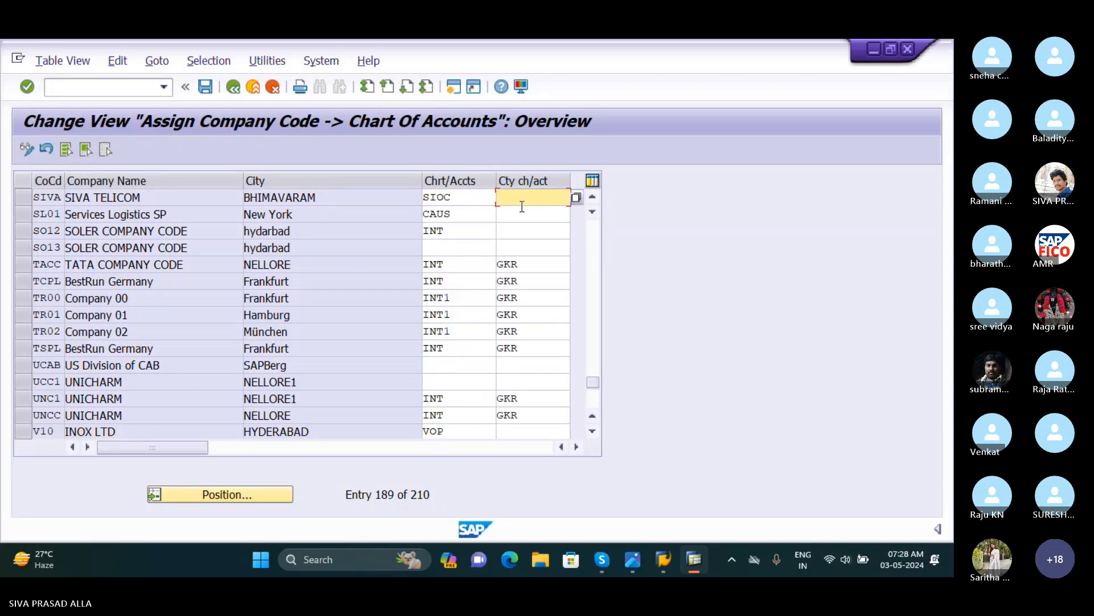
type("SICC")
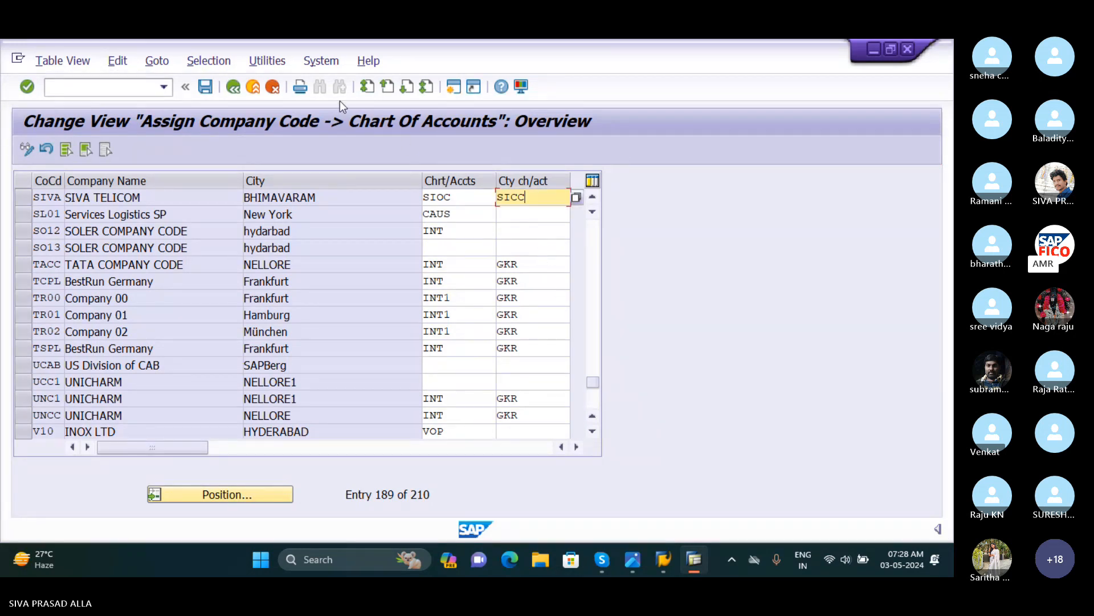
left_click(207, 90)
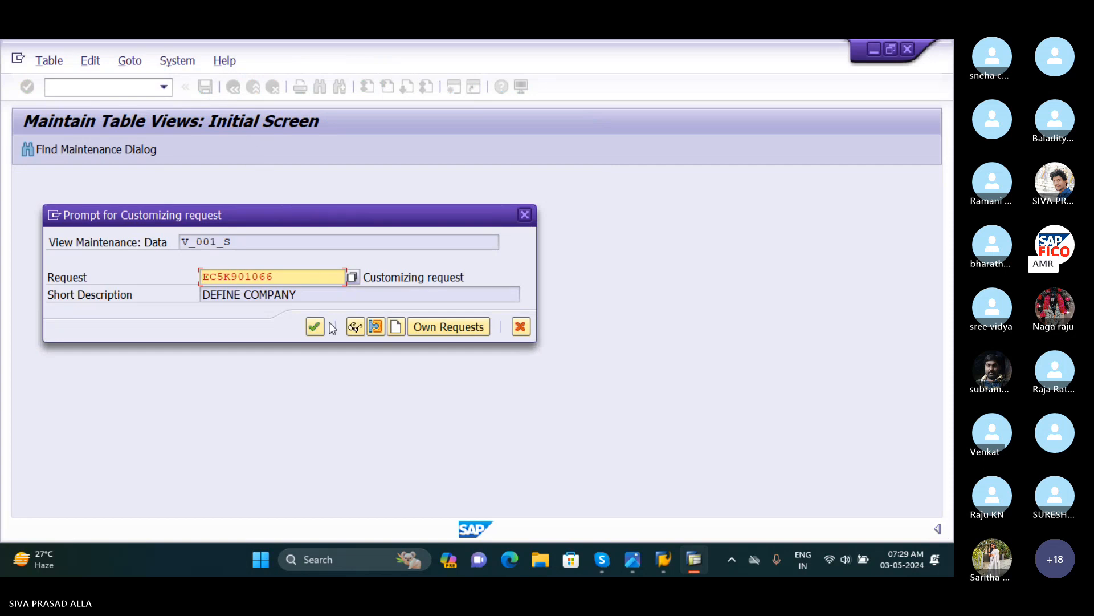
left_click(314, 327)
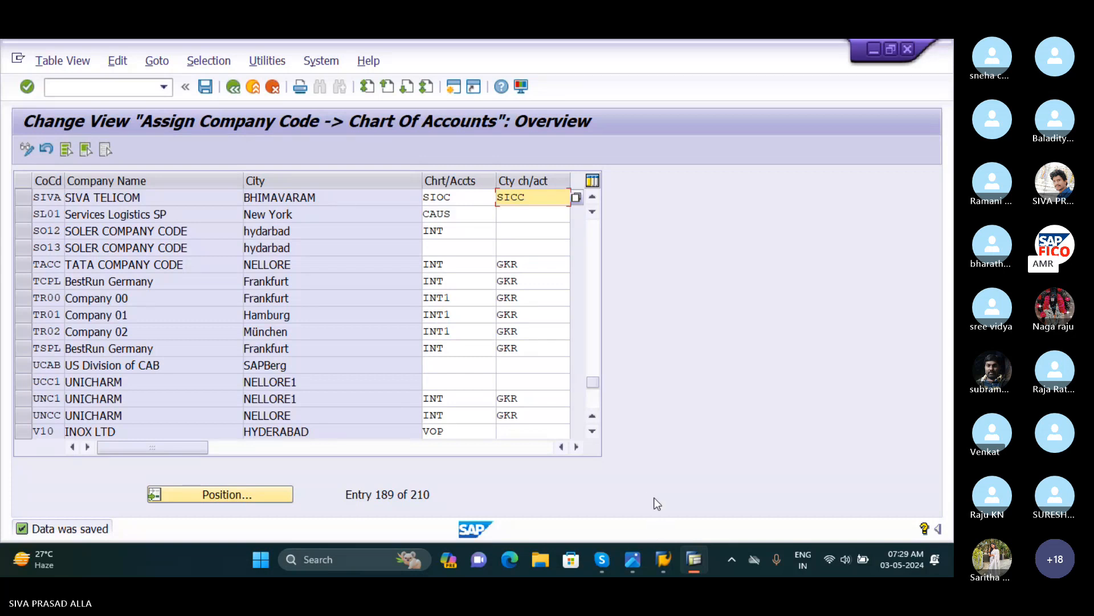
Step: Close the 2.png image and review the remaining G/L configuration activities on the slide in Skype
mouse_move(638, 557)
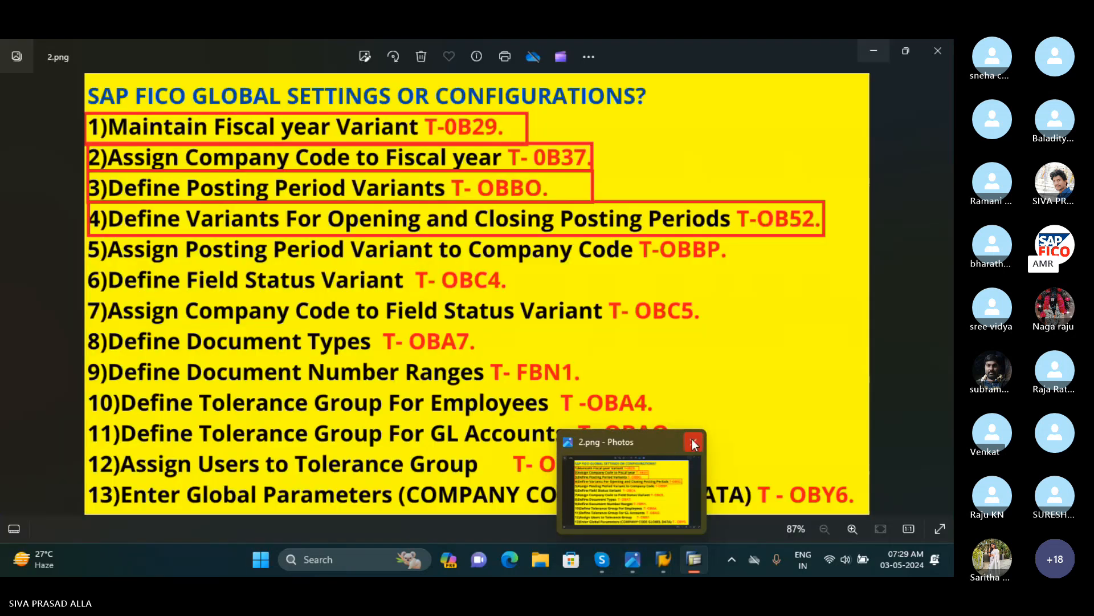
left_click(692, 440)
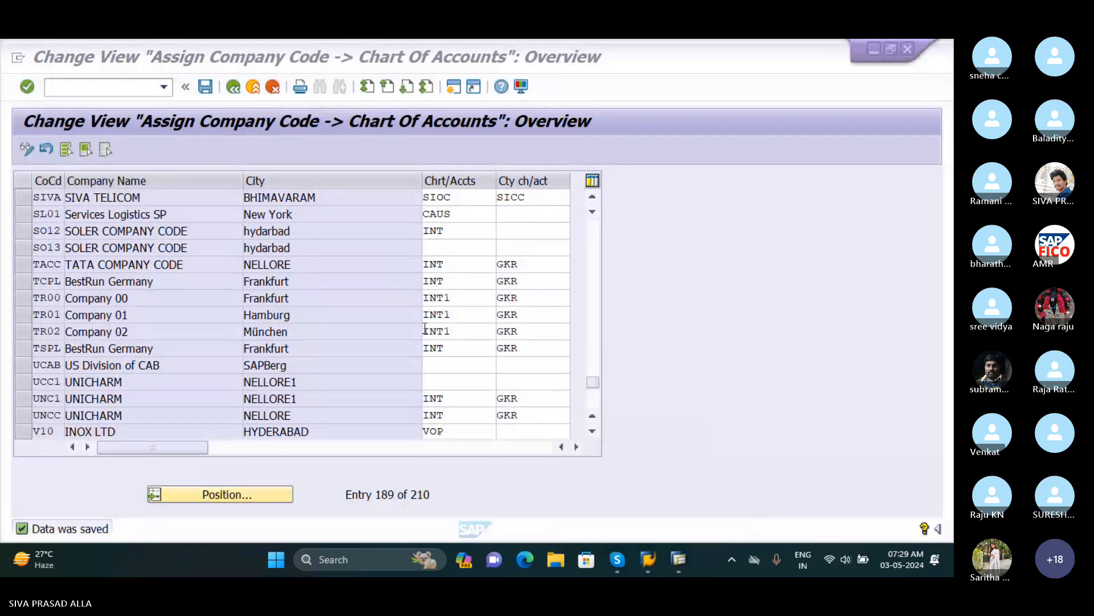
mouse_move(677, 572)
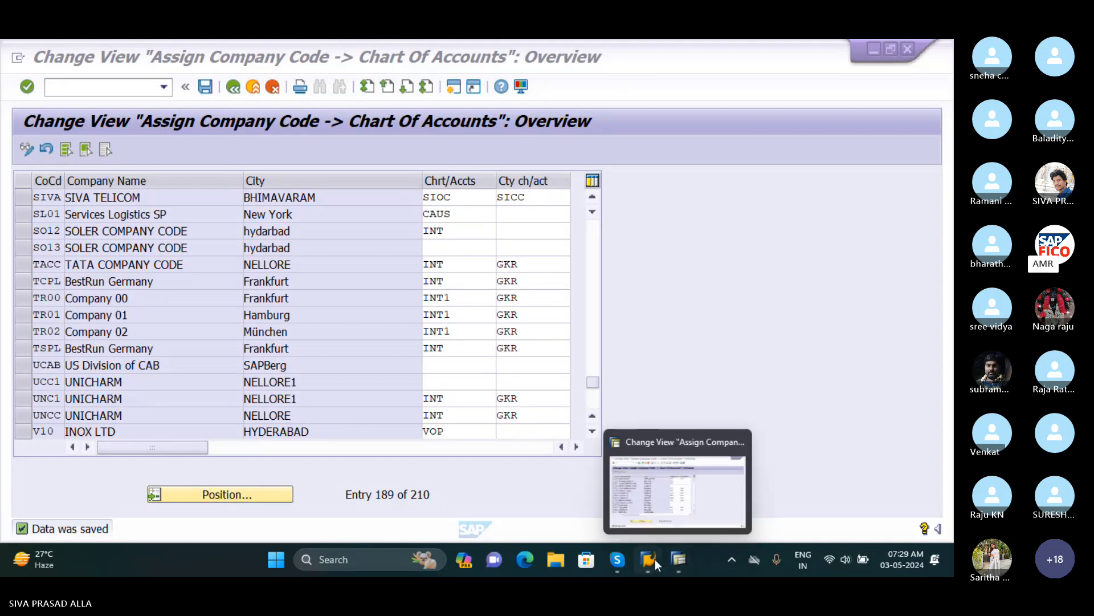
mouse_move(617, 559)
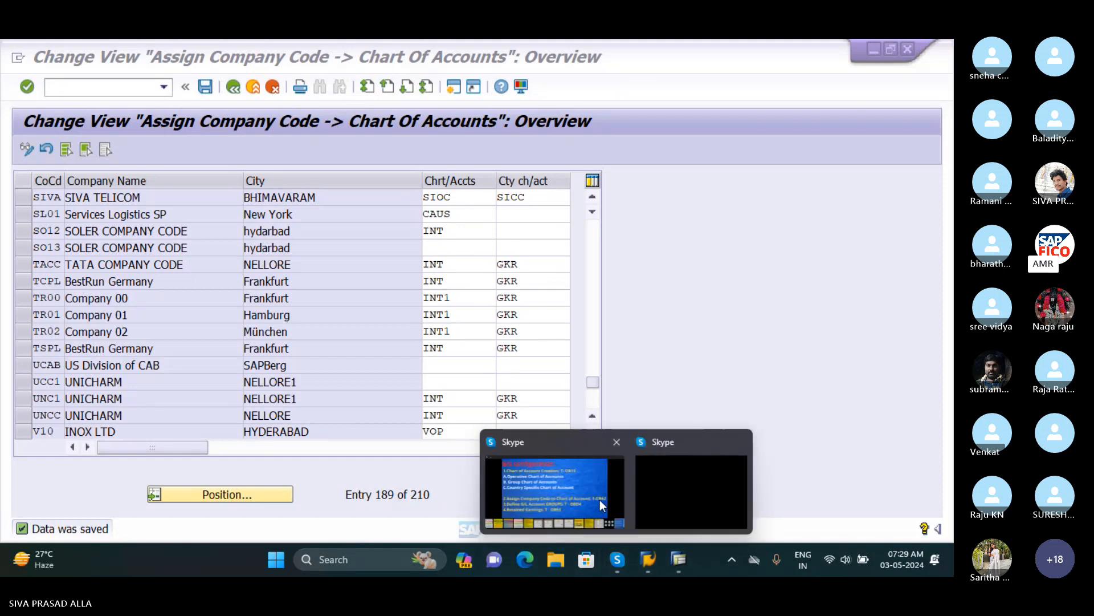
left_click(599, 499)
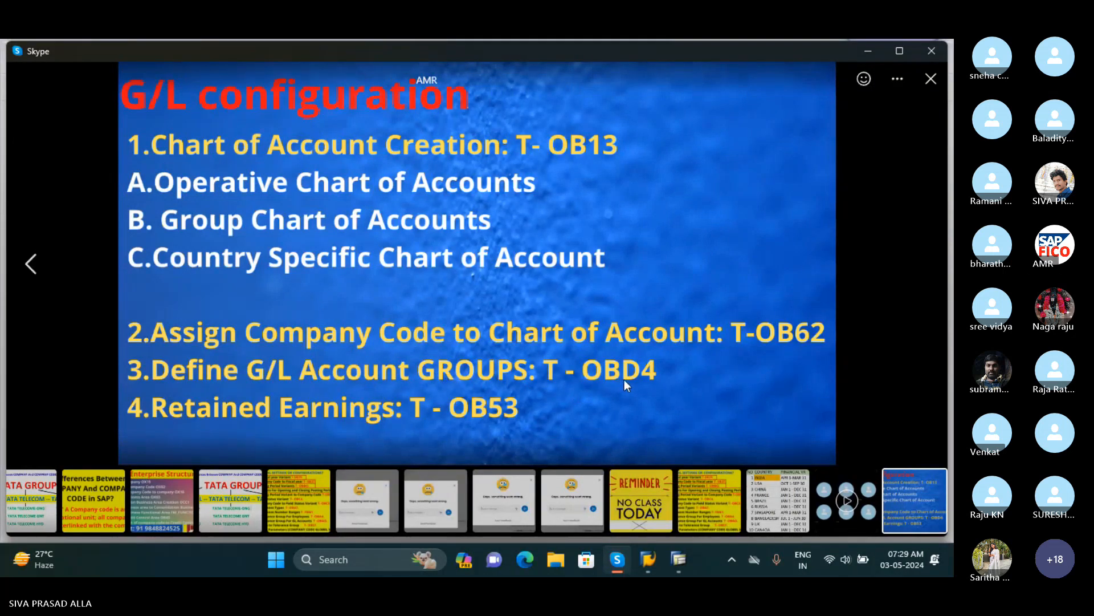
mouse_move(675, 550)
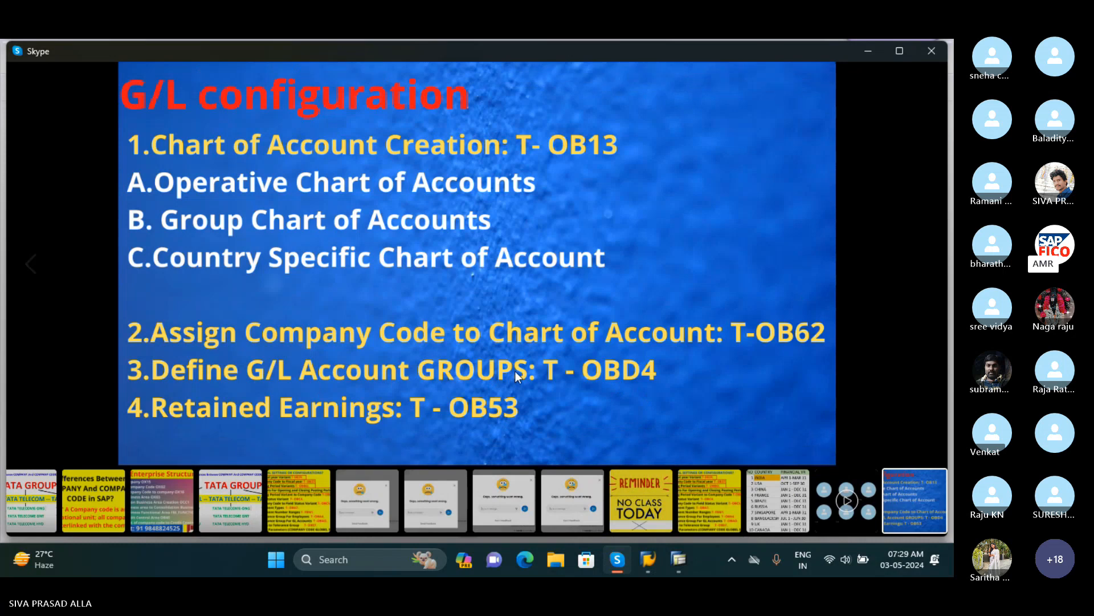
Step: Leave the SAP assignment view for the IMG structure and display the diagram following the G/L configuration slide in Skype
left_click(687, 559)
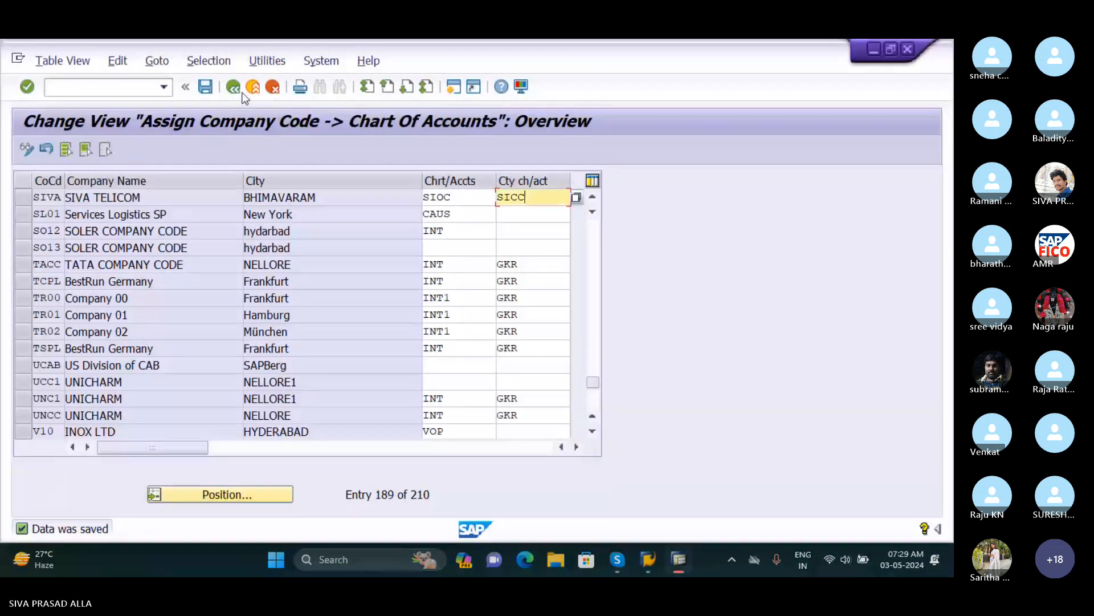
left_click(233, 86)
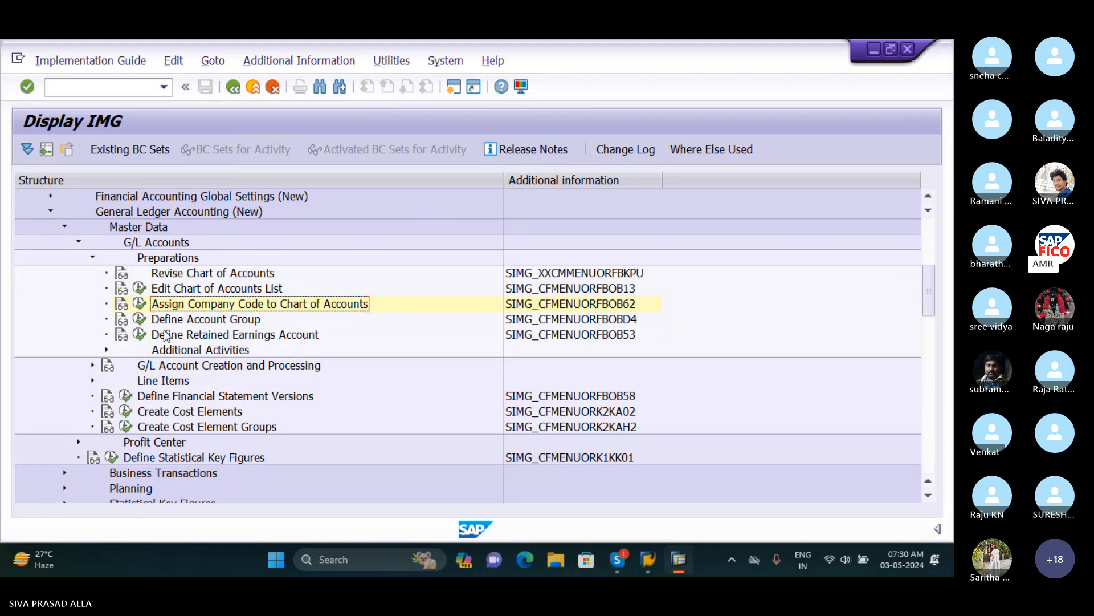
mouse_move(626, 559)
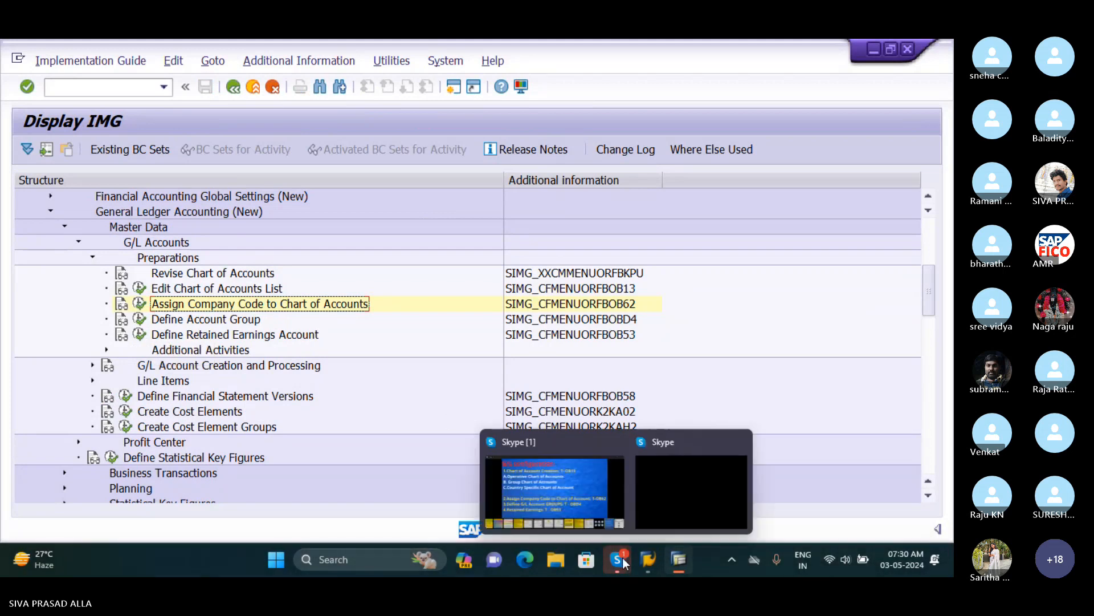
left_click(602, 516)
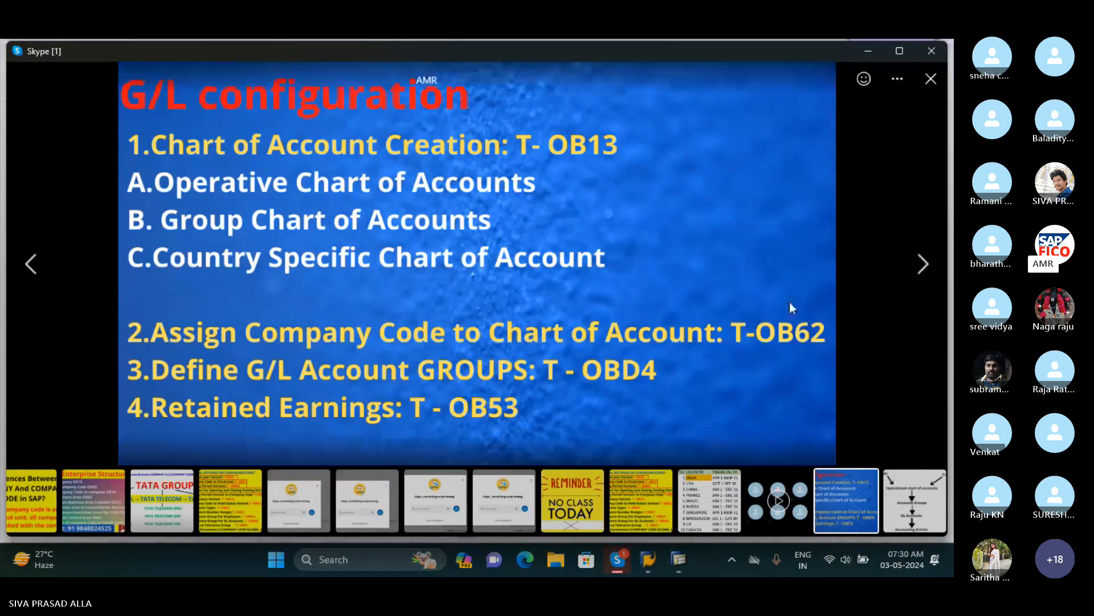
key("Right")
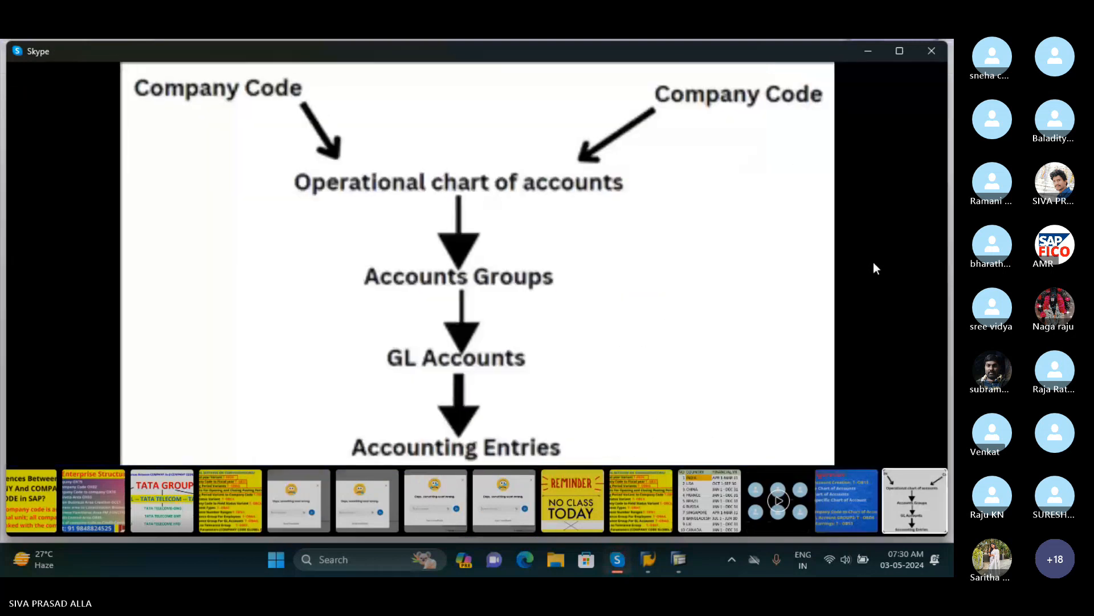
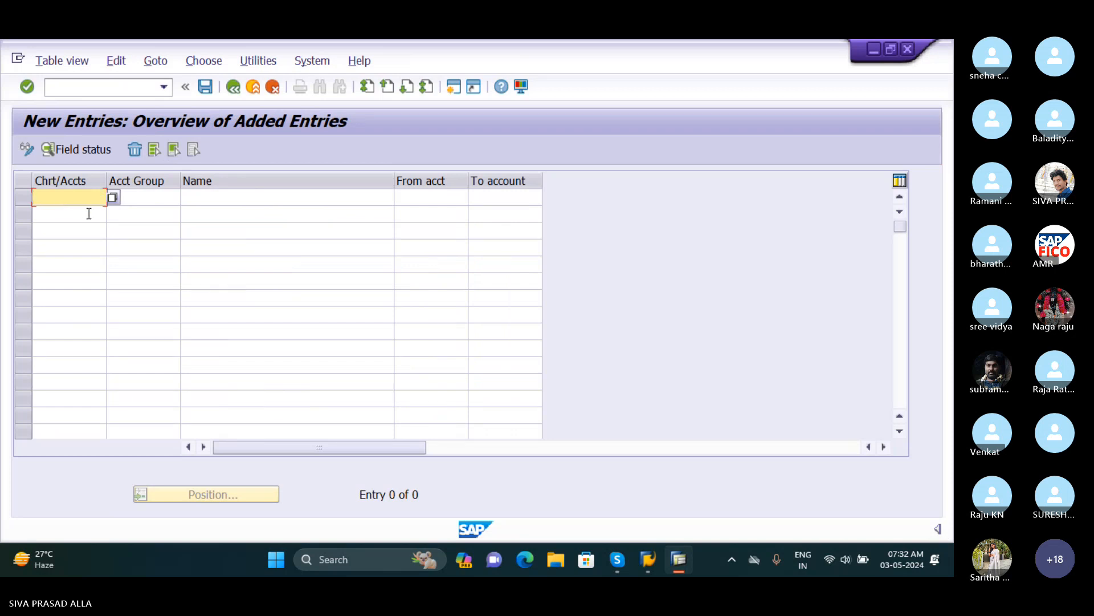
Step: Switch to Skype, close the accounts diagram, and download and open GL ACC.XLSX from the meeting chat
mouse_move(632, 562)
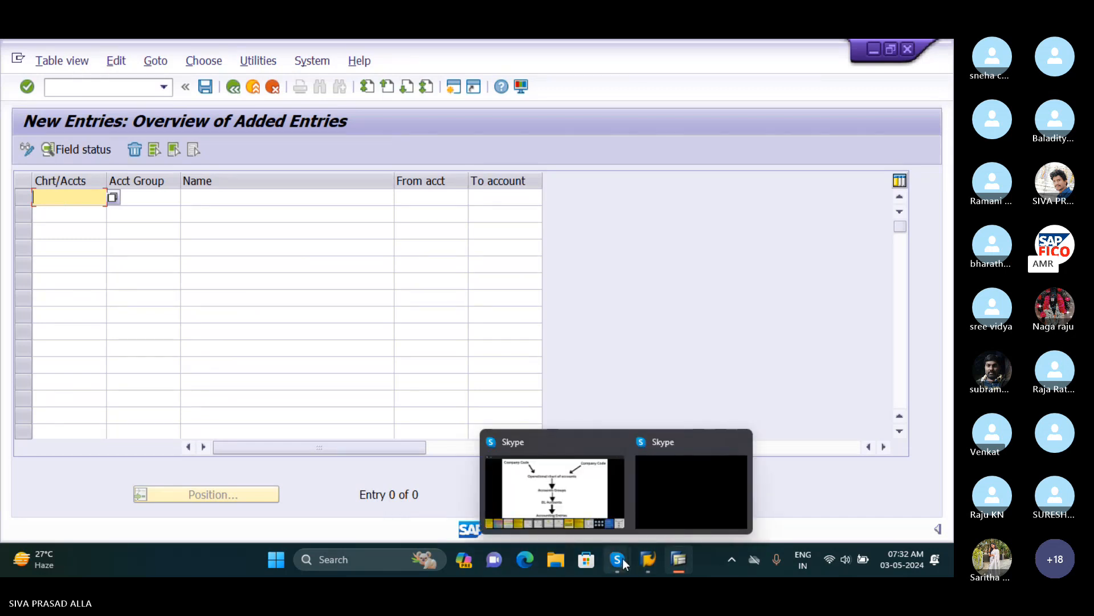
left_click(617, 483)
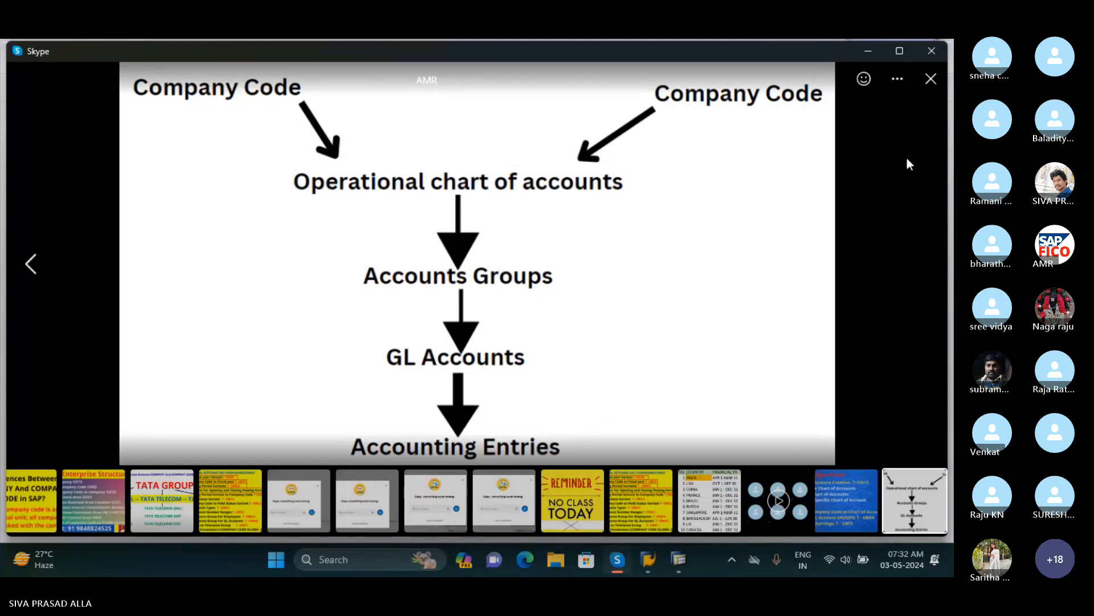
left_click(931, 80)
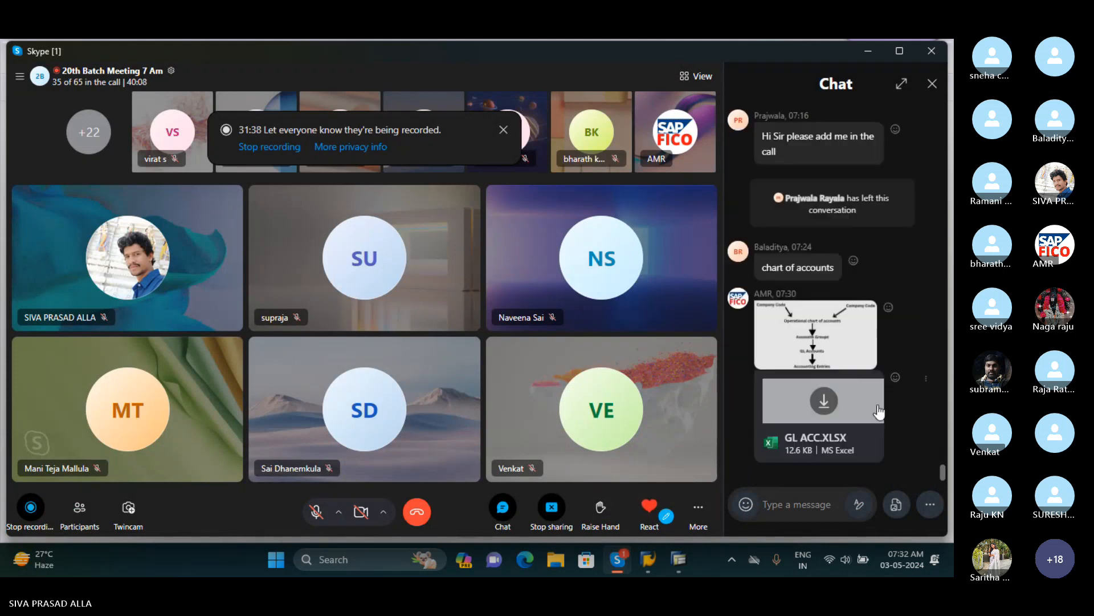
left_click(765, 446)
left_click(518, 311)
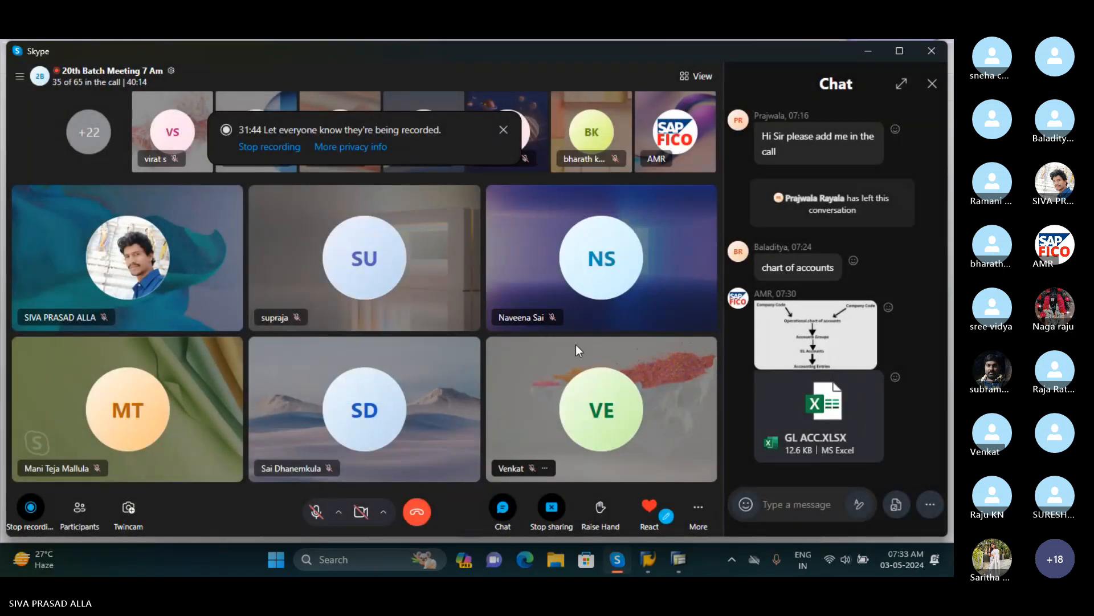
left_click(816, 432)
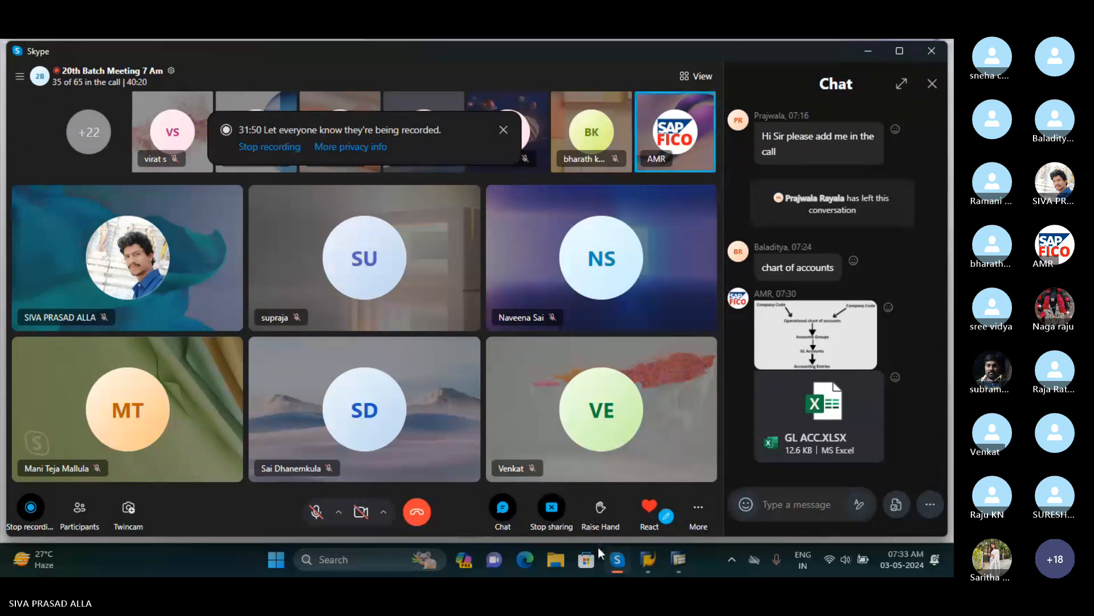
mouse_move(618, 559)
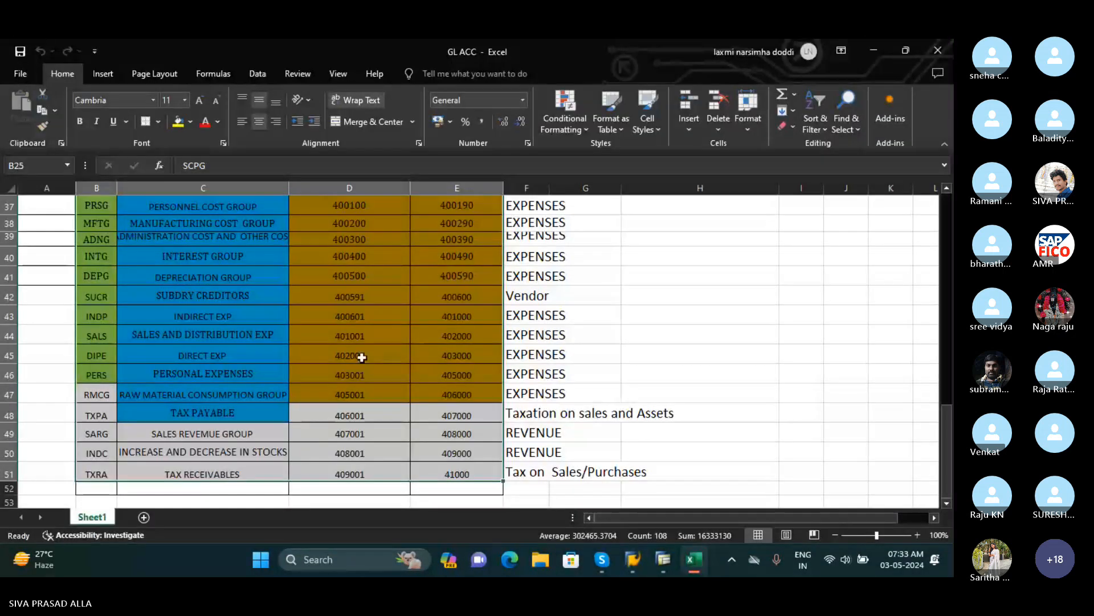
Step: Copy the account group codes, names and from/to account ranges from row SCPG through row TXRA in the GL ACC sheet
scroll(381, 399, "up", 5)
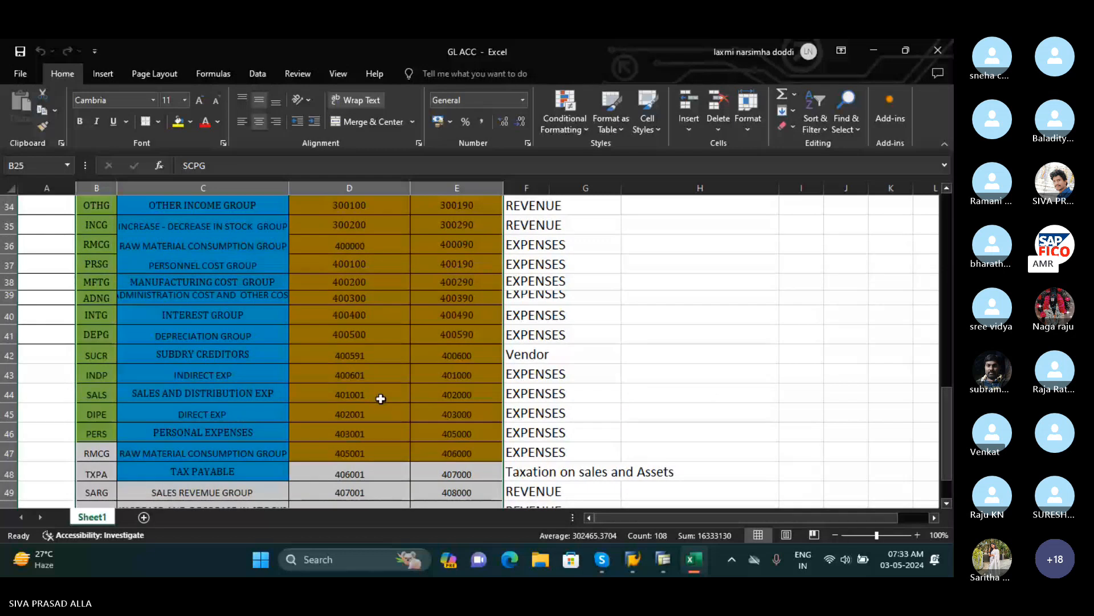
scroll(379, 396, "down", 1)
scroll(378, 395, "up", 1)
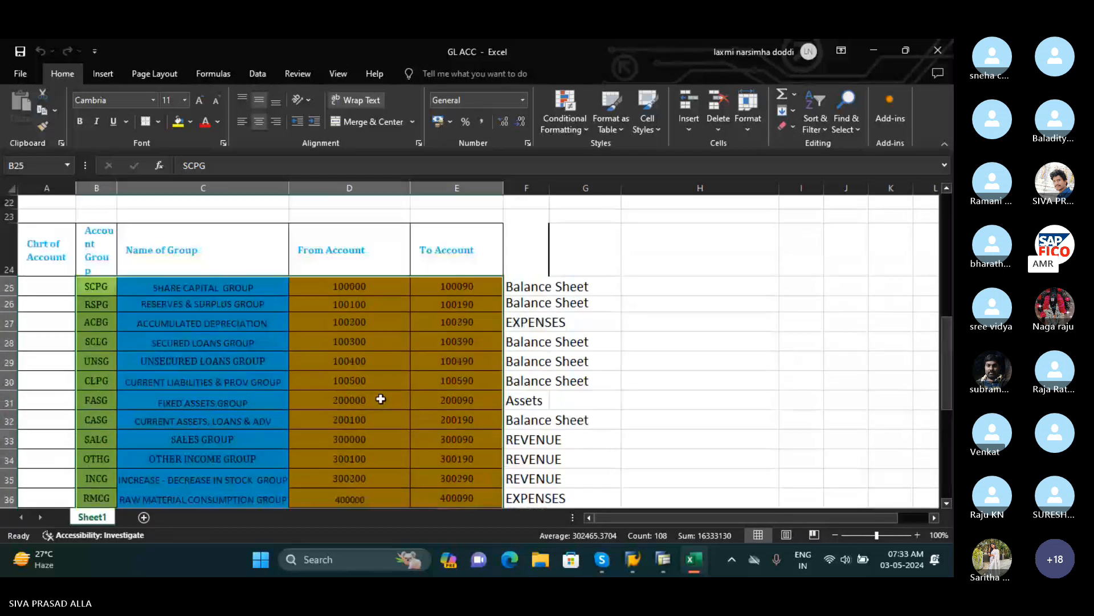
left_click(97, 286)
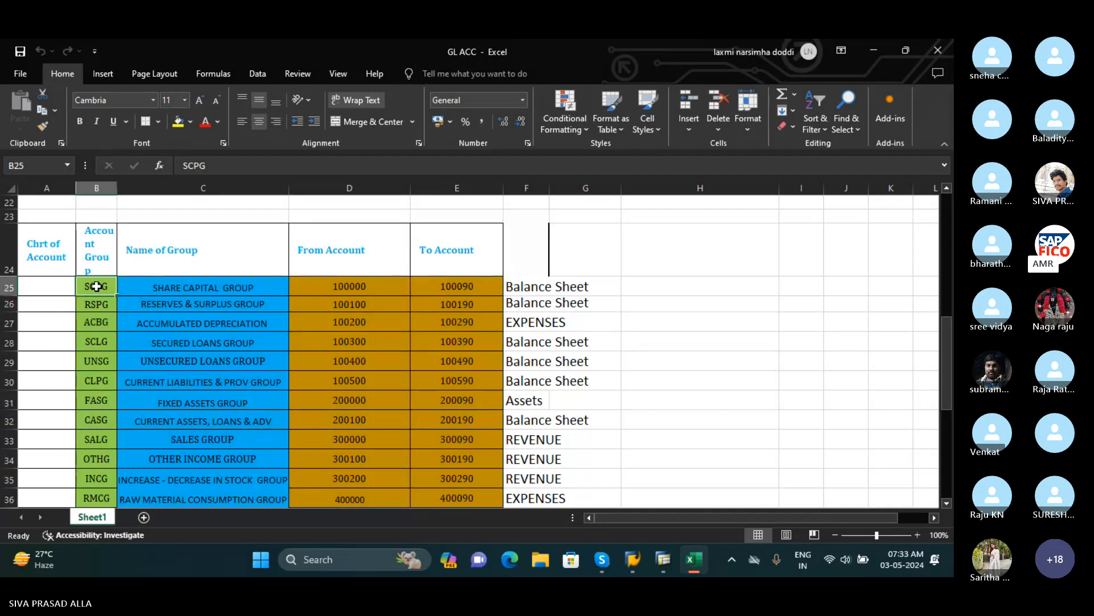
key("shift+Right")
key("shift+Right")
key("shift+Right")
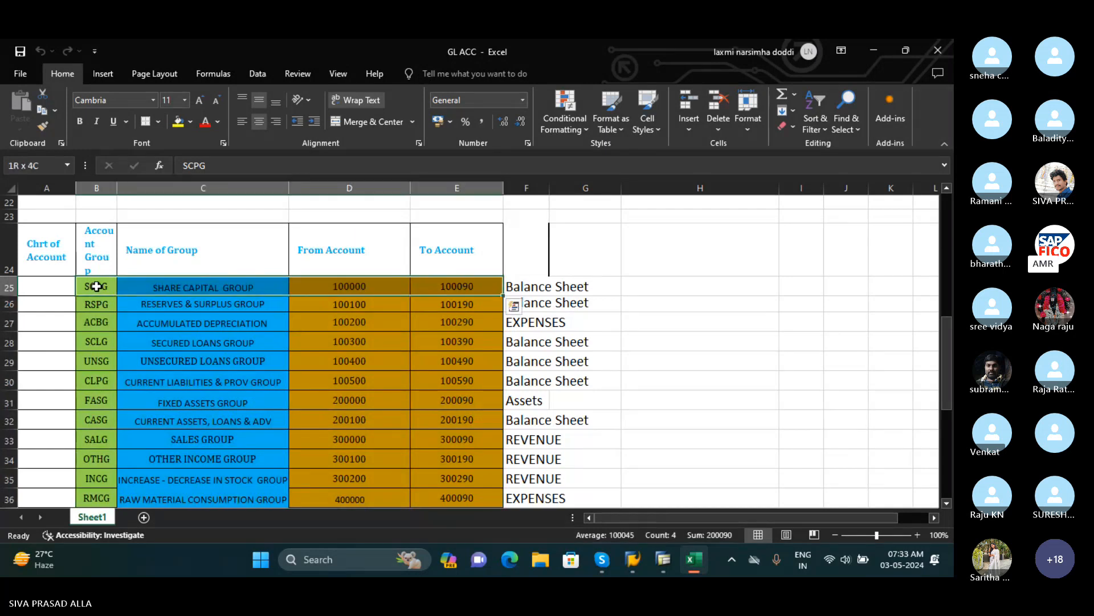
key("shift+Down")
key("shift+Down")
key("shift+Down")
key("shift+Down")
key("shift+Down")
key("shift+Down")
key("shift+Down")
key("shift+Down")
key("shift+Down")
key("shift+Down")
key("shift+Down")
key("shift+Down")
key("shift+Down")
key("shift+Down")
key("shift+Down")
key("shift+Down")
key("shift+Down")
key("shift+Down")
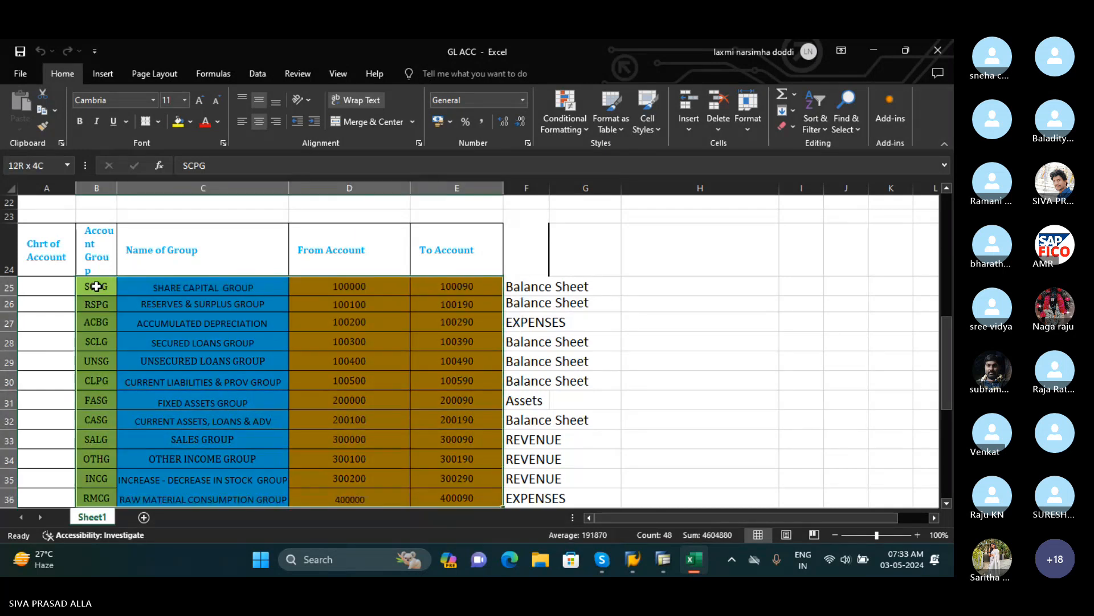
key("shift+Down")
key("shift+Down")
key("shift+Down")
key("shift+Down")
key("shift+Down")
key("shift+Down")
key("shift+Down")
key("shift+Down")
key("shift+Down")
key("shift+Down")
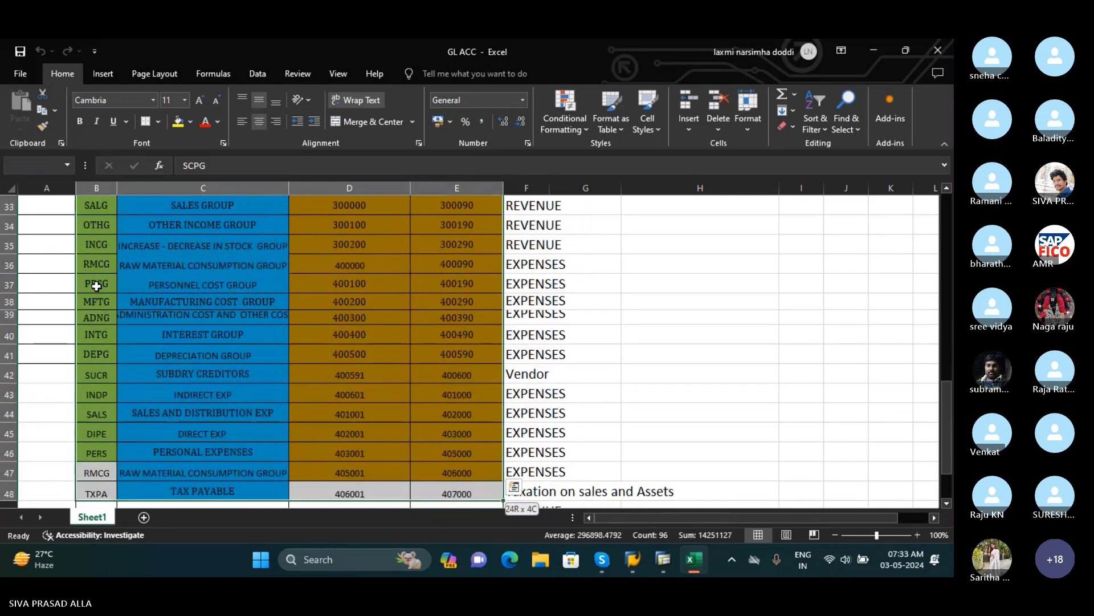
key("shift+Down")
key("shift+Up")
key("shift+Up")
key("shift+Up")
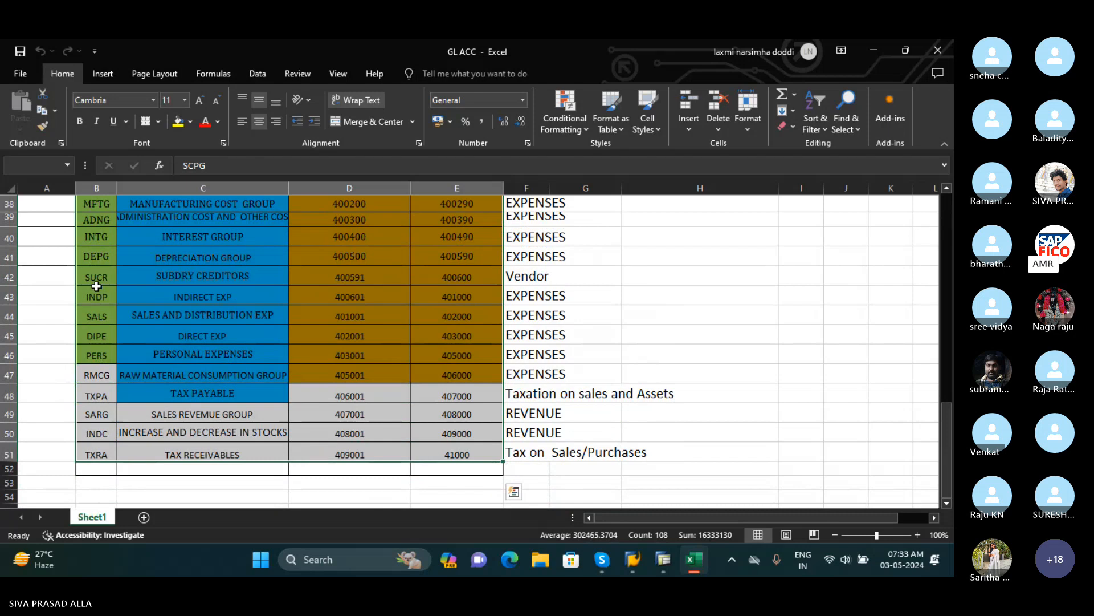
key("ctrl+c")
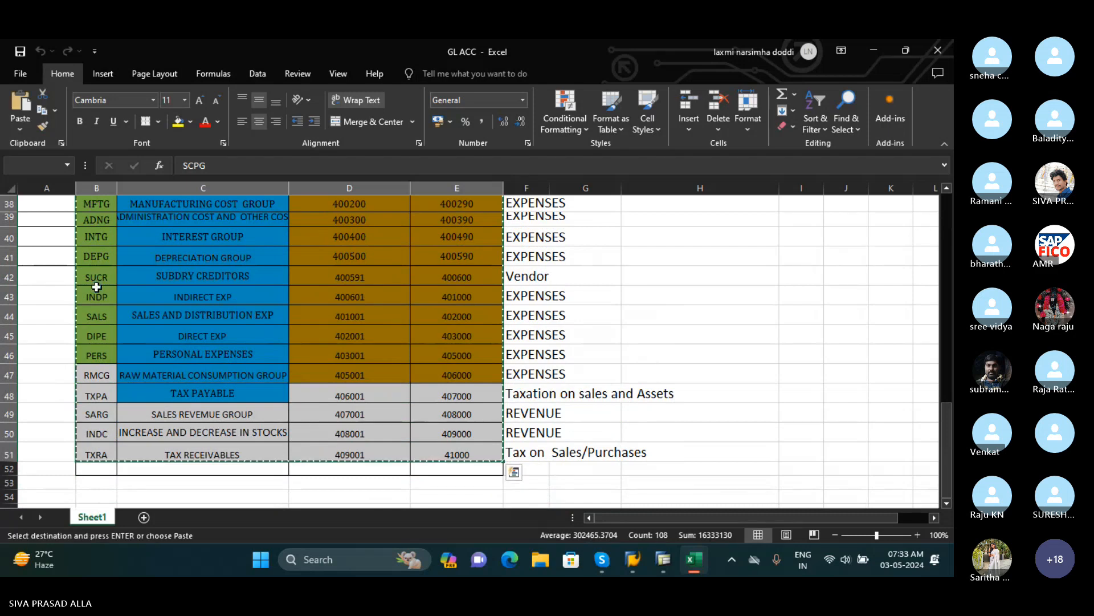
Step: Switch to SAP and paste the copied account groups into the new entries table, starting at the first account group cell
mouse_move(678, 572)
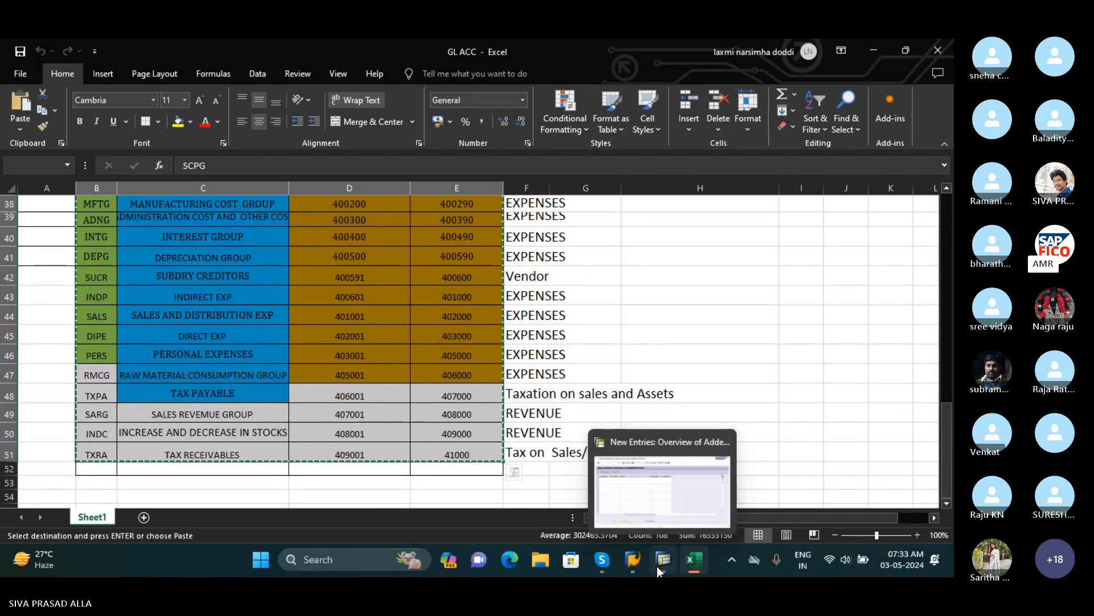
left_click(661, 504)
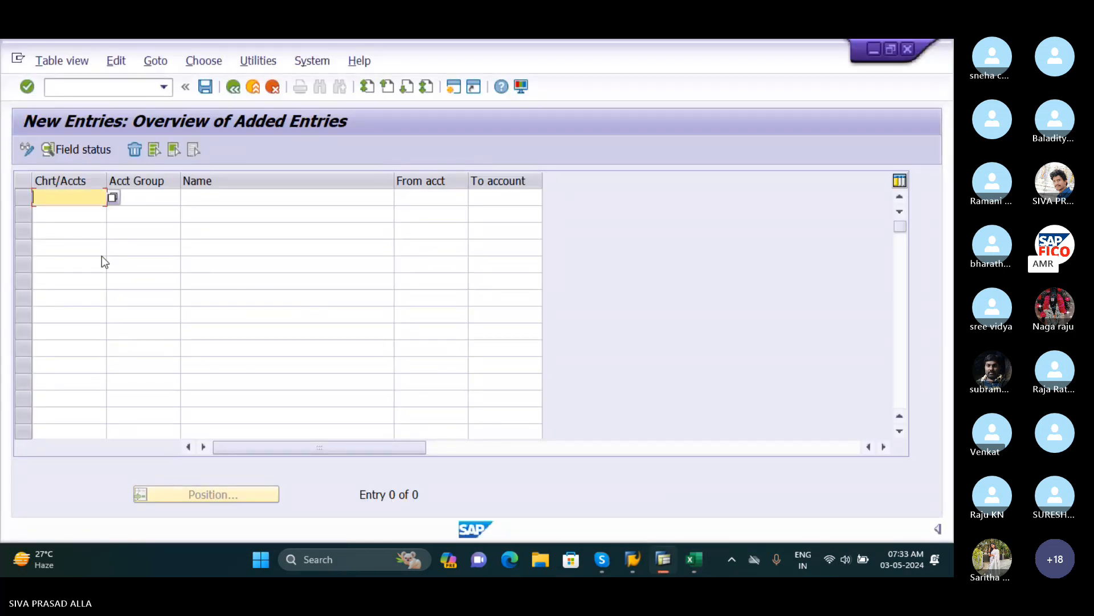
left_click(160, 193)
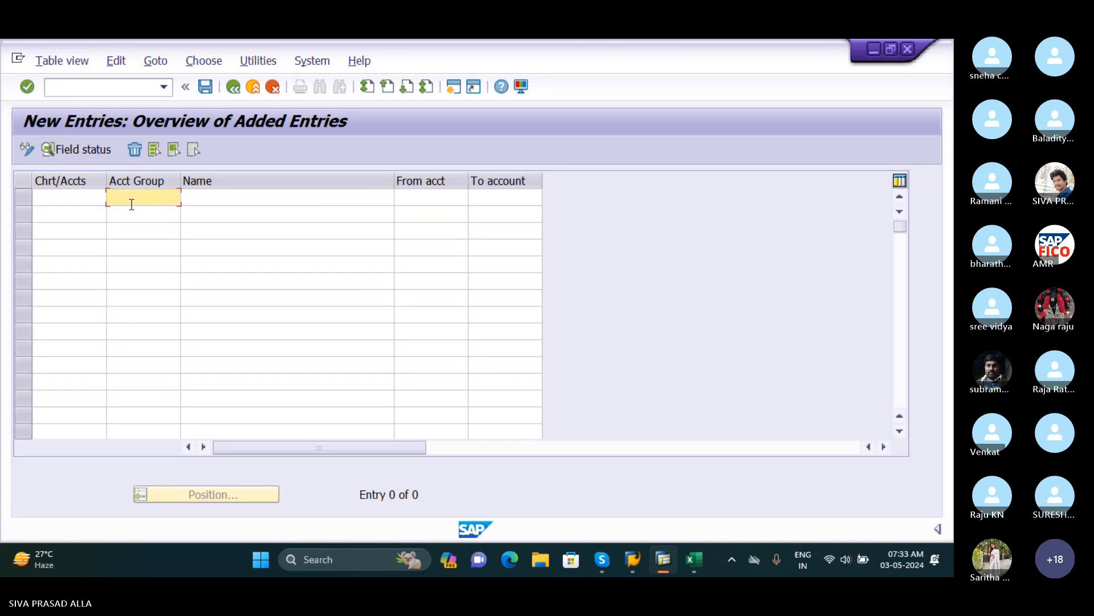
key("ctrl+v")
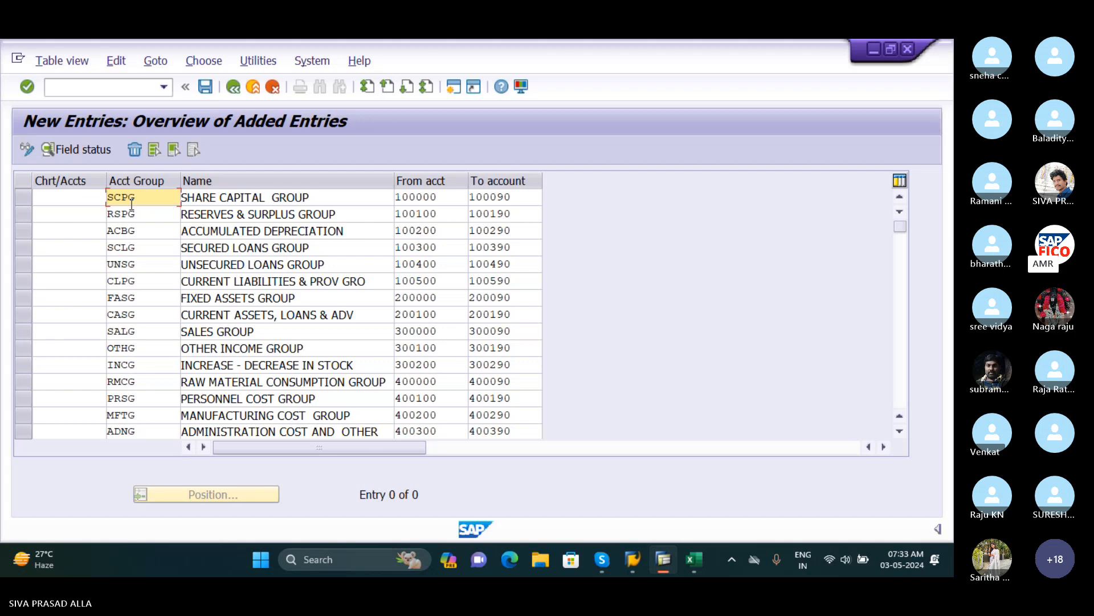
Step: Enter SIOC as the chart of accounts for account groups SCPG, RSPG and ACBG
left_click(73, 198)
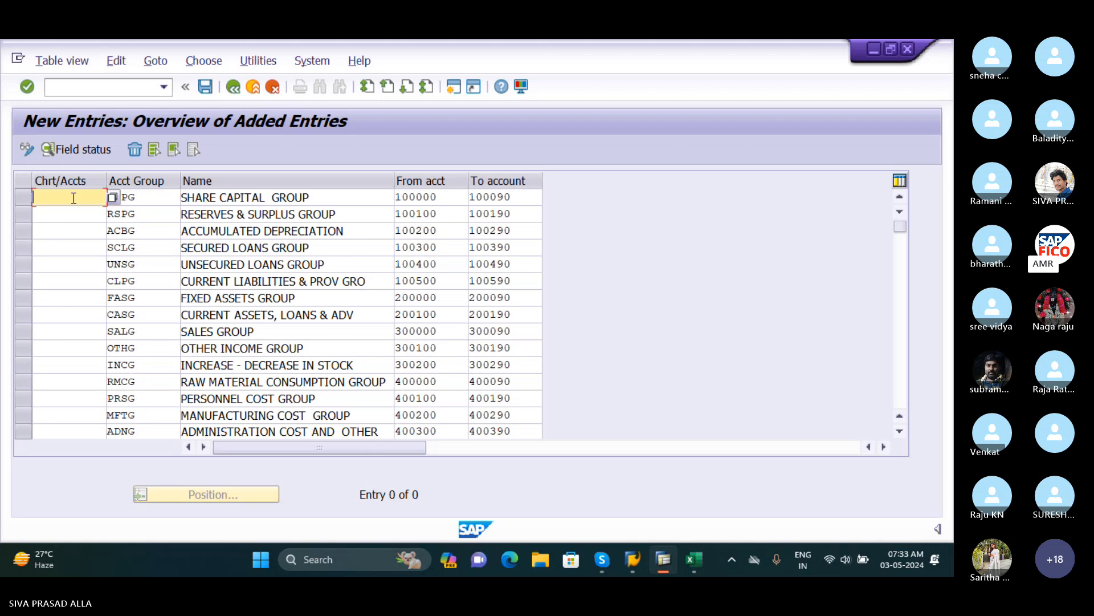
type("SIOC")
left_click(87, 219)
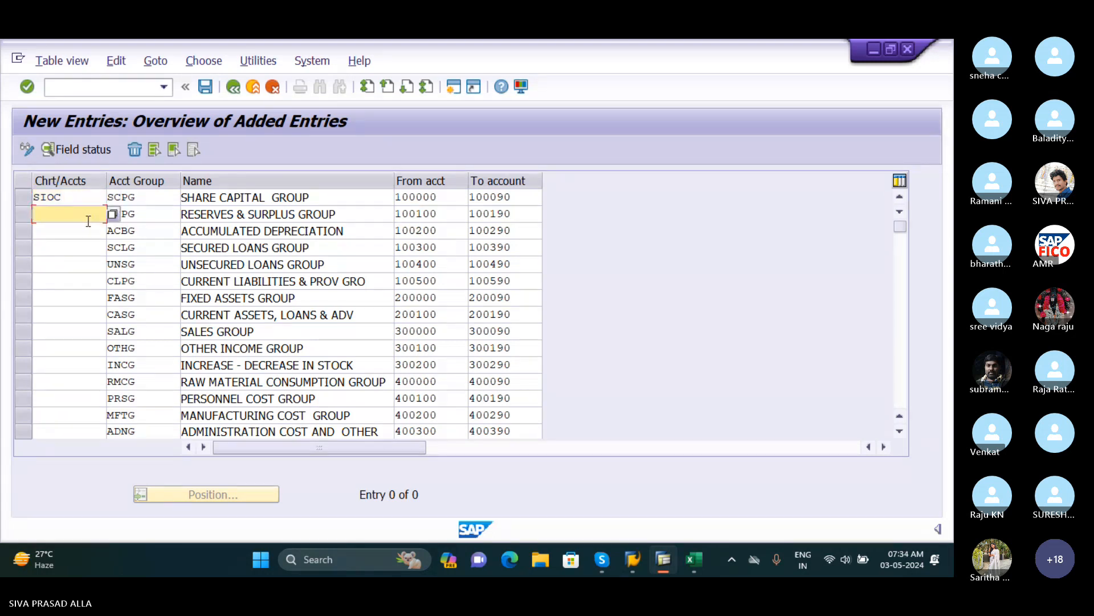
type("SIC")
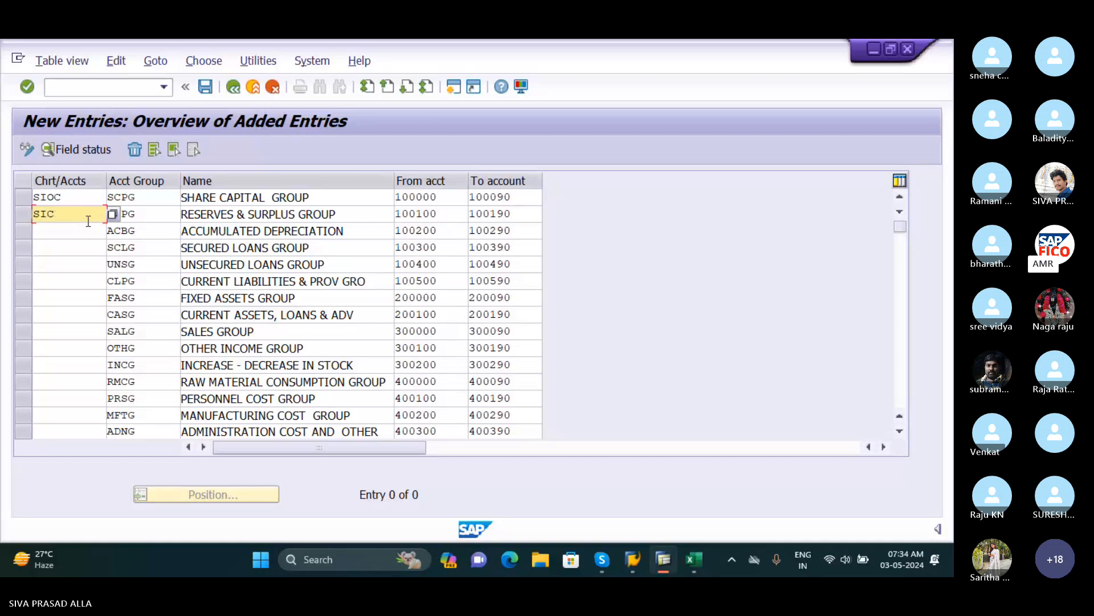
type("OC")
key("Down")
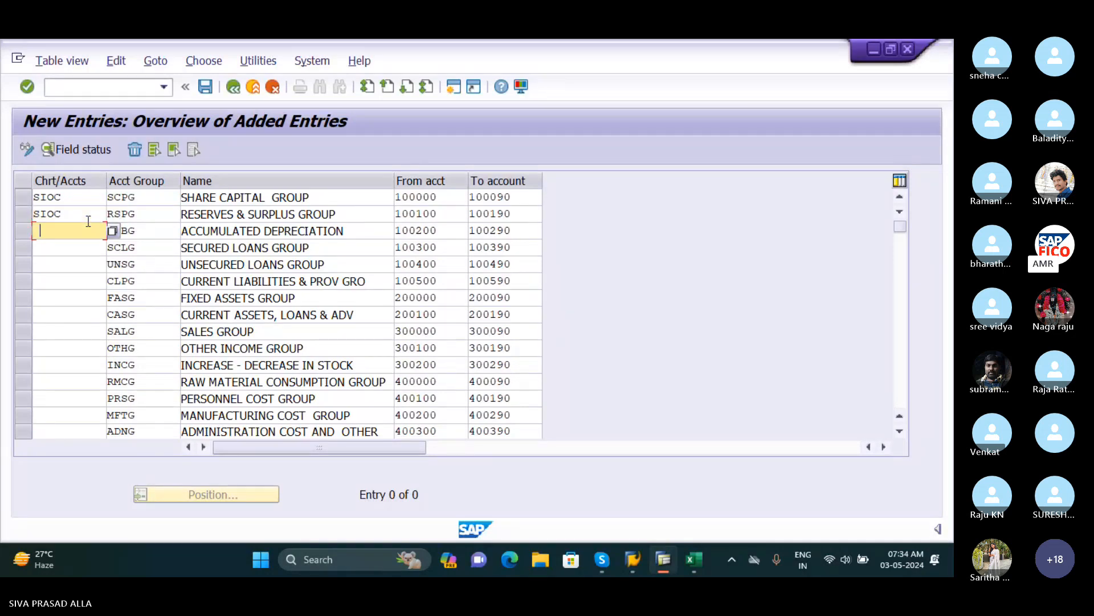
type("S")
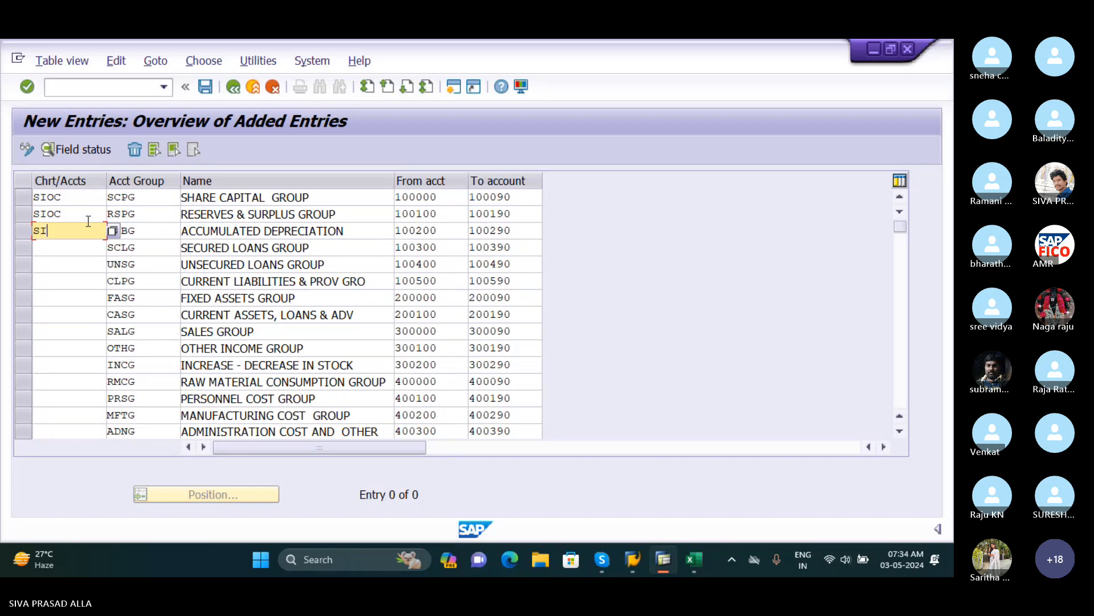
type("IOC")
key("Tab")
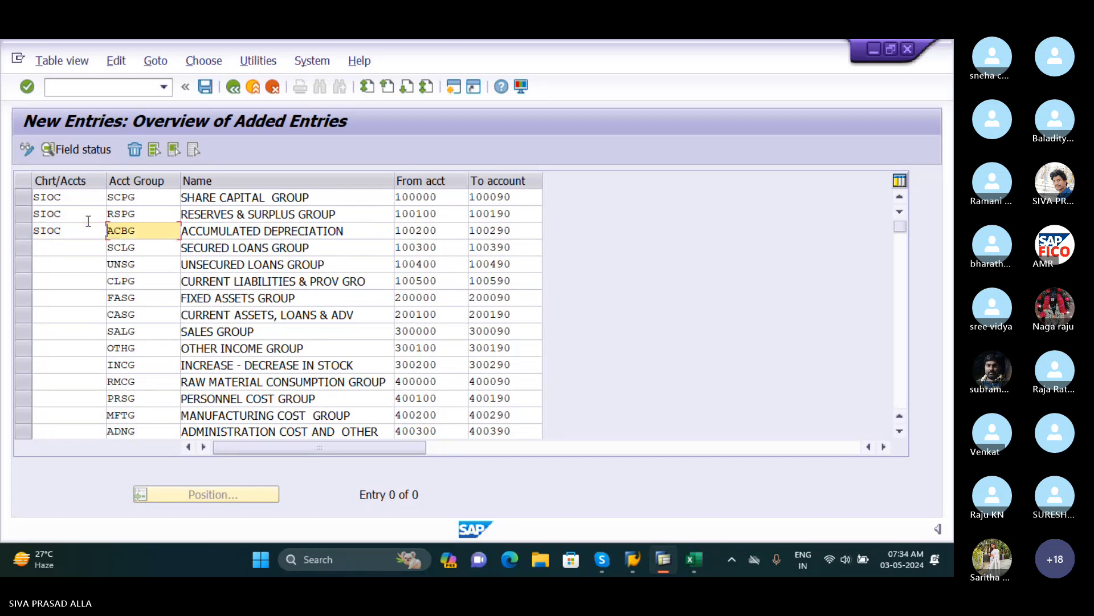
Step: Enter SIOC as the chart of accounts for account groups SCLG, UNSG, CLPG, FASG and CASG
left_click(78, 252)
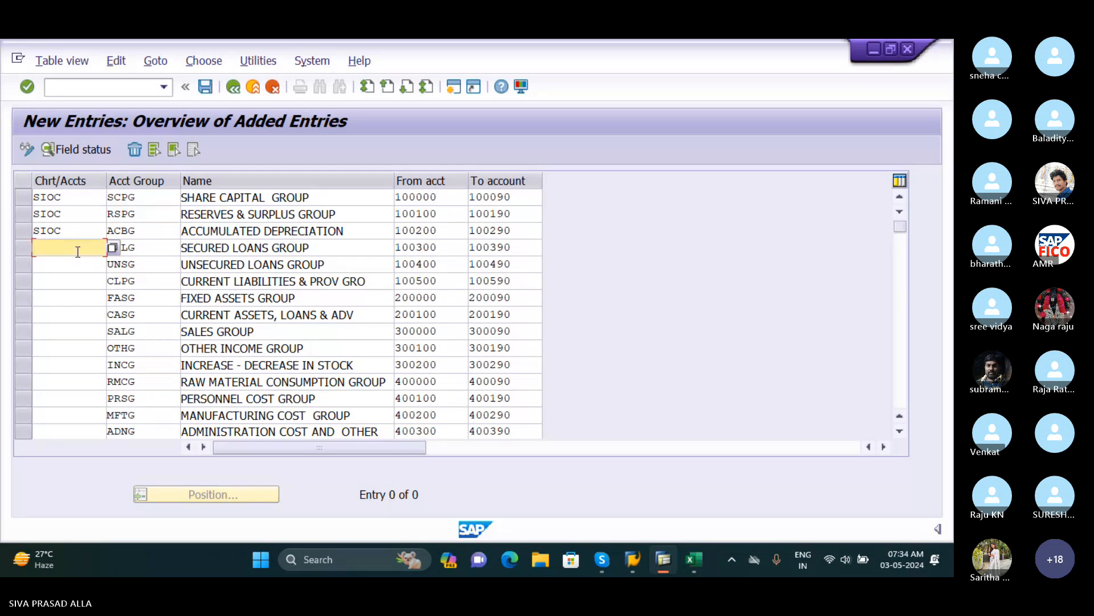
type("SIOC")
key("Down")
type("SIOC")
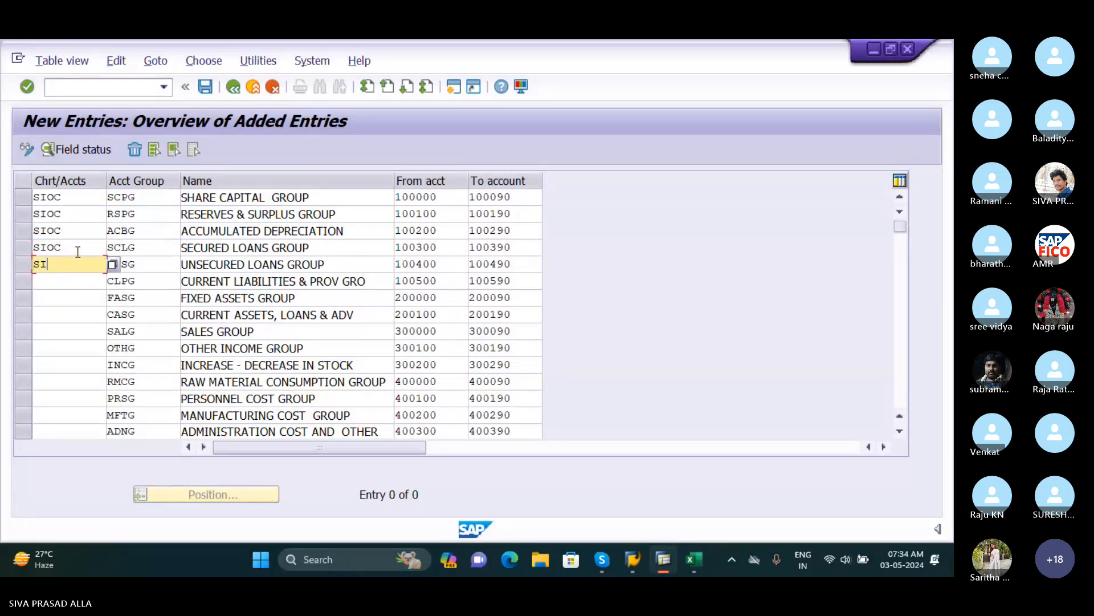
key("Down")
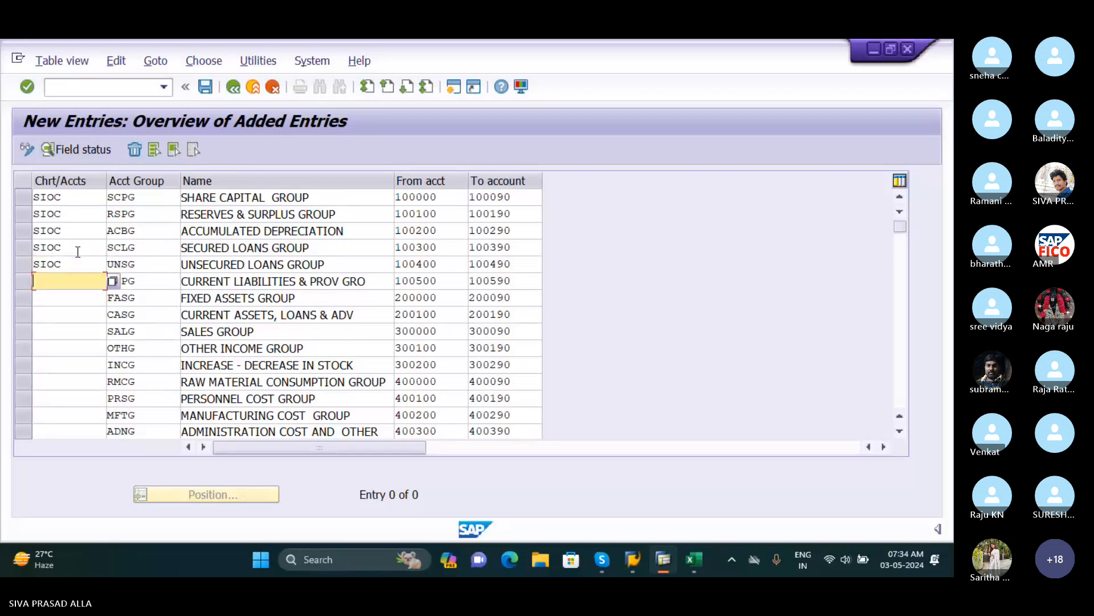
type("S")
key("Down")
type("S")
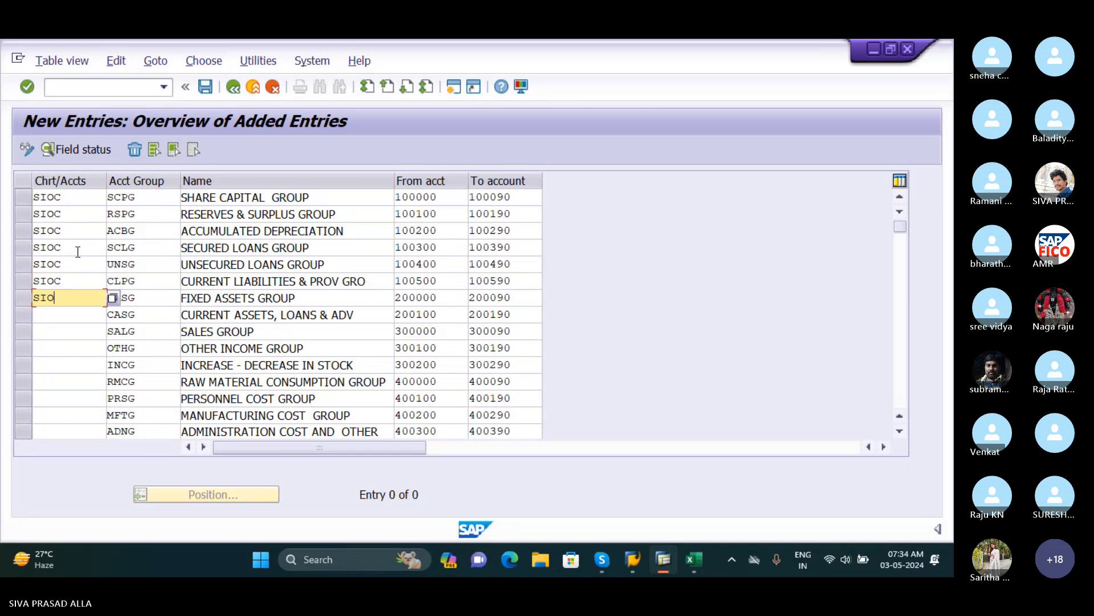
key("Down")
type("S")
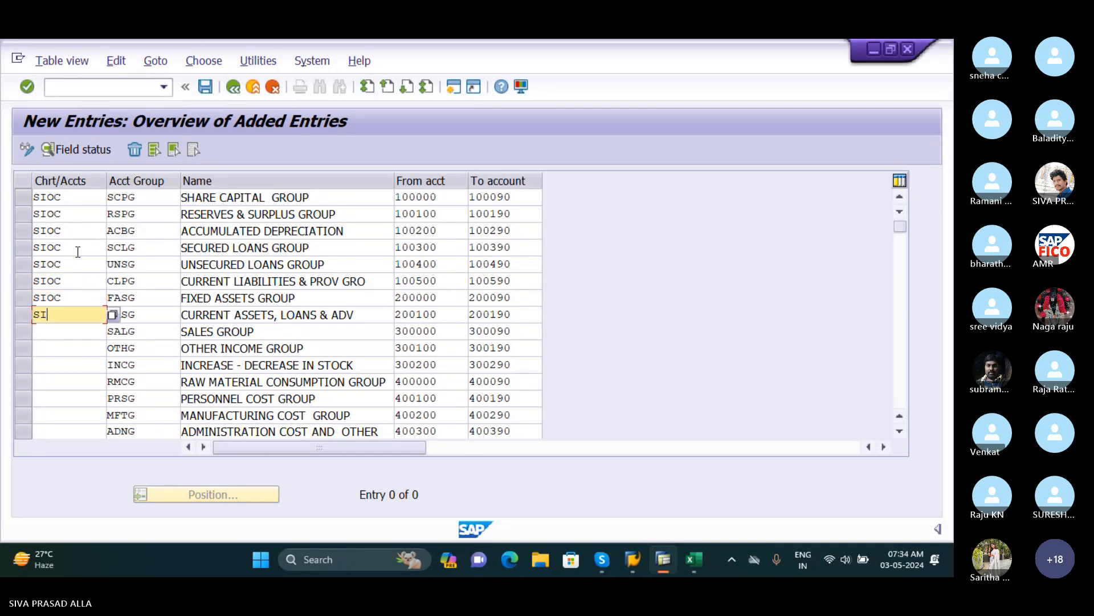
Step: Enter SIOC as the chart of accounts for account groups SALG, OTHG and INCG
key("Down")
type("S")
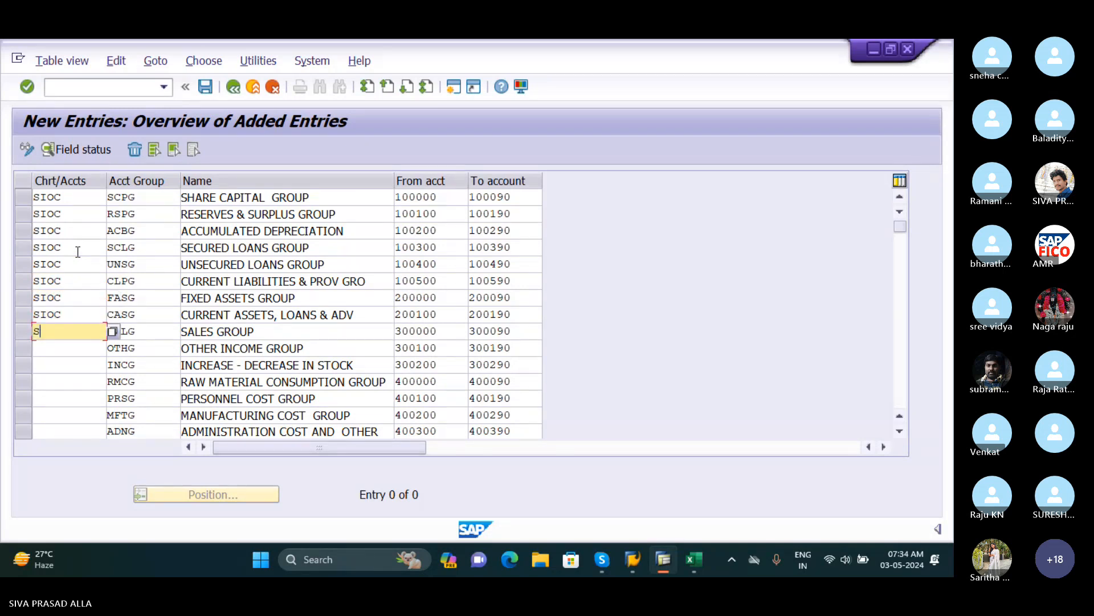
type("IOC")
key("Down")
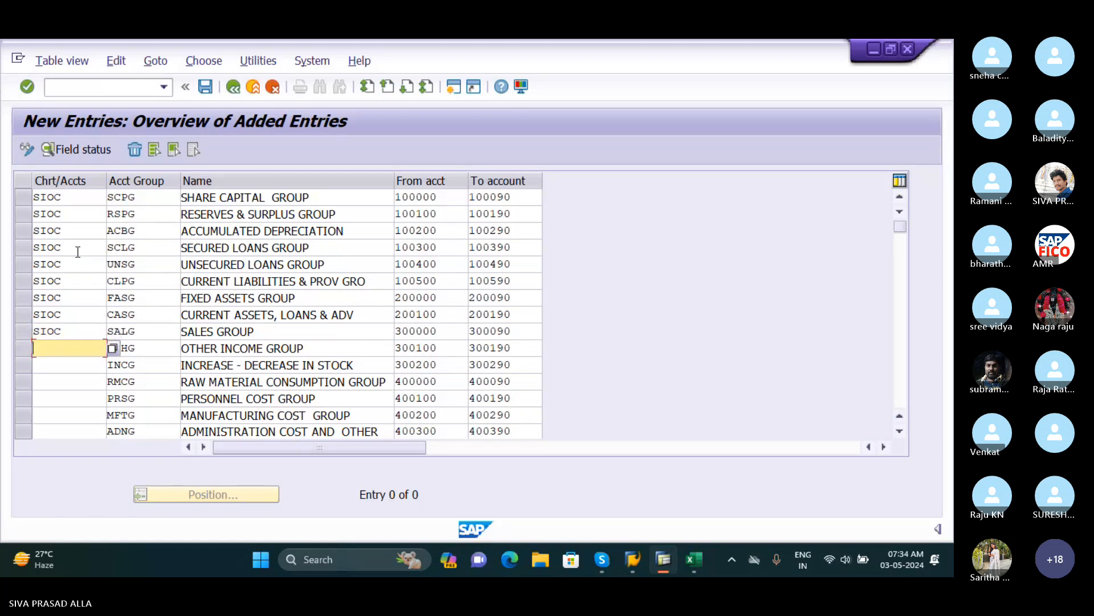
type("SIOC")
key("Down")
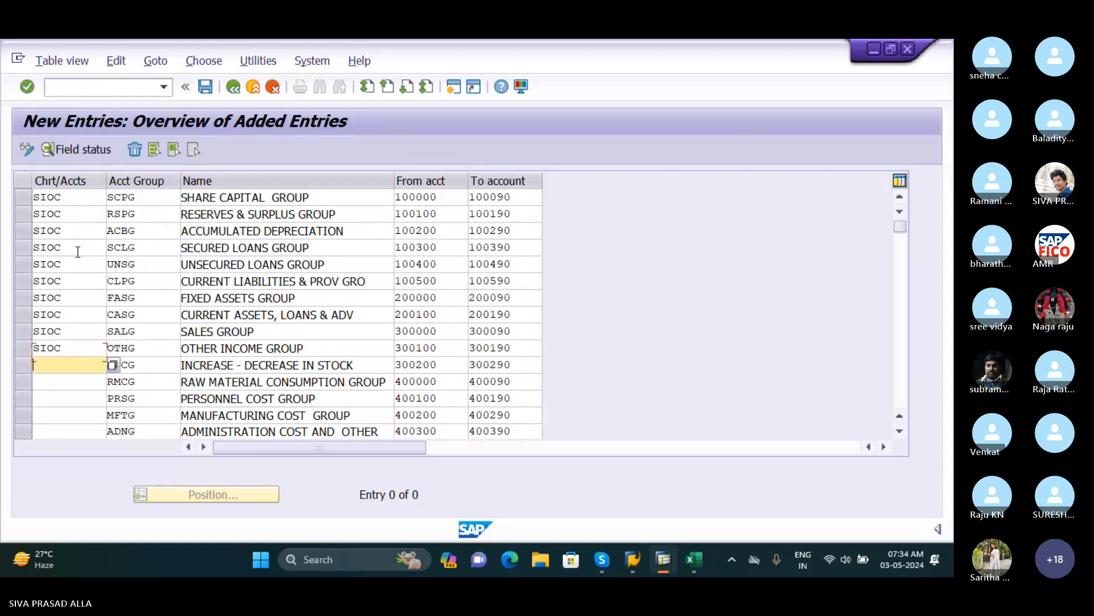
type("SIOC")
key("Down")
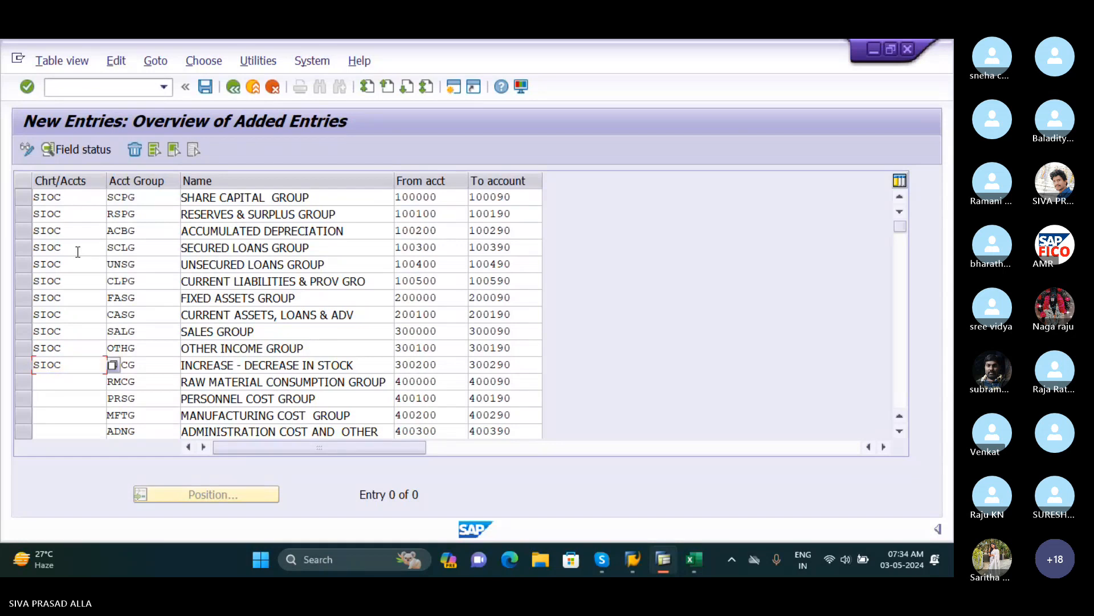
Step: Enter SIOC as the chart of accounts for account groups RMCG, PRSG, MFTG and ADNG
type("SIOC")
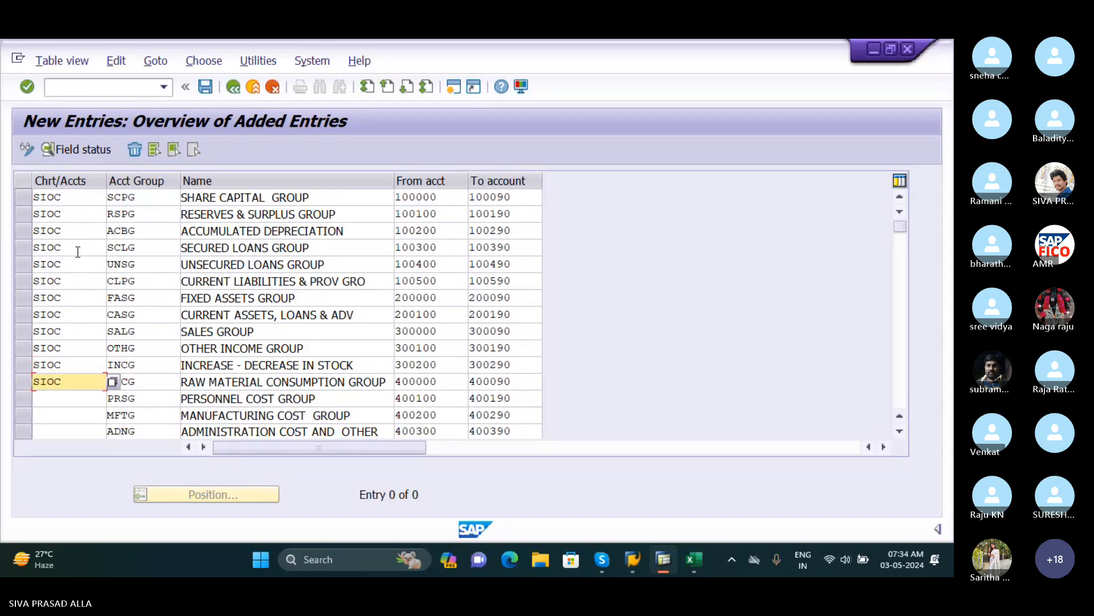
key("Down")
type("SIOC")
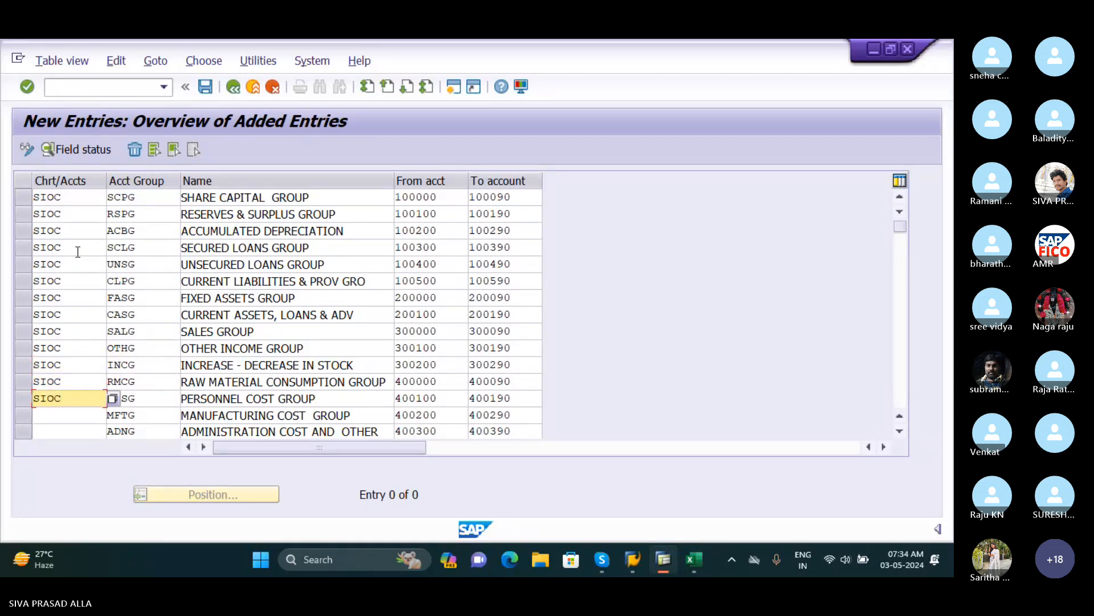
key("Down")
type("SIOC")
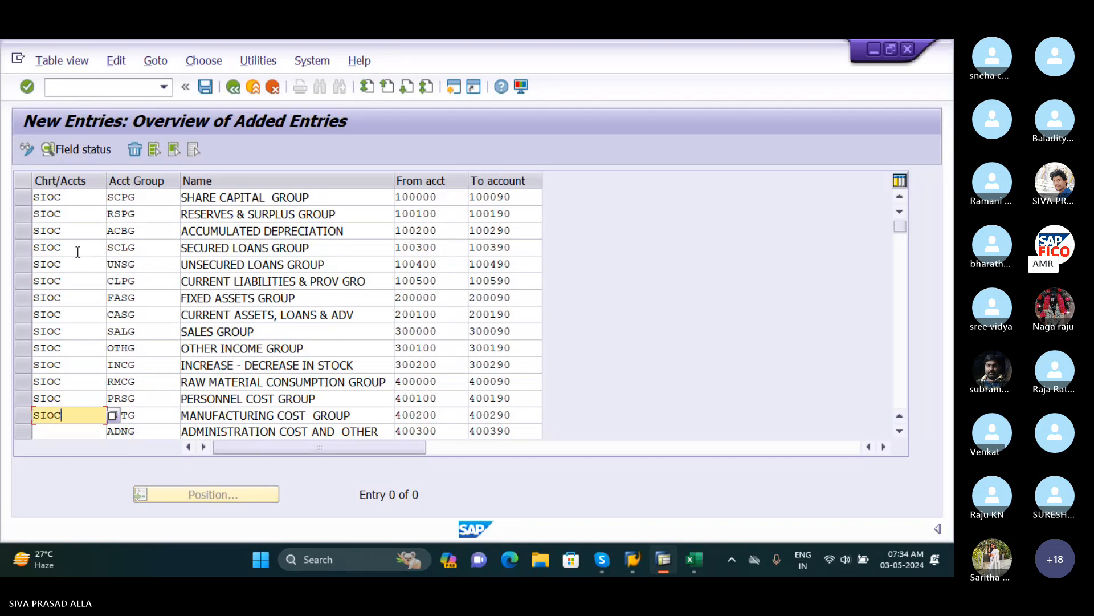
key("Down")
type("SIO")
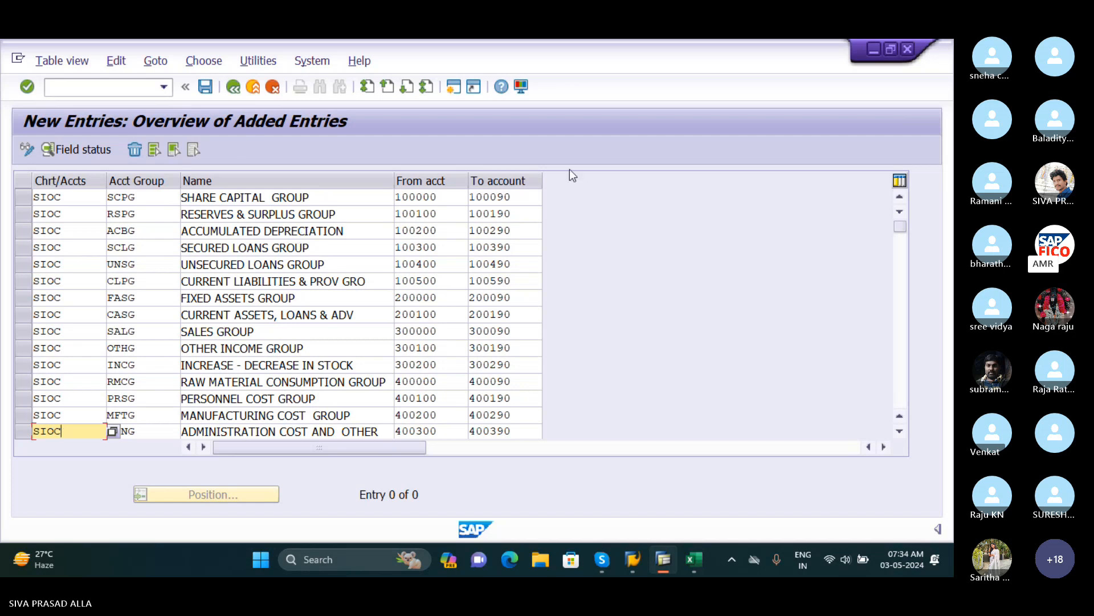
Step: Check the rows after ADNG against the remaining account groups in the GL ACC Excel sheet, and switch back to SAP
left_click(899, 421)
left_click(899, 423)
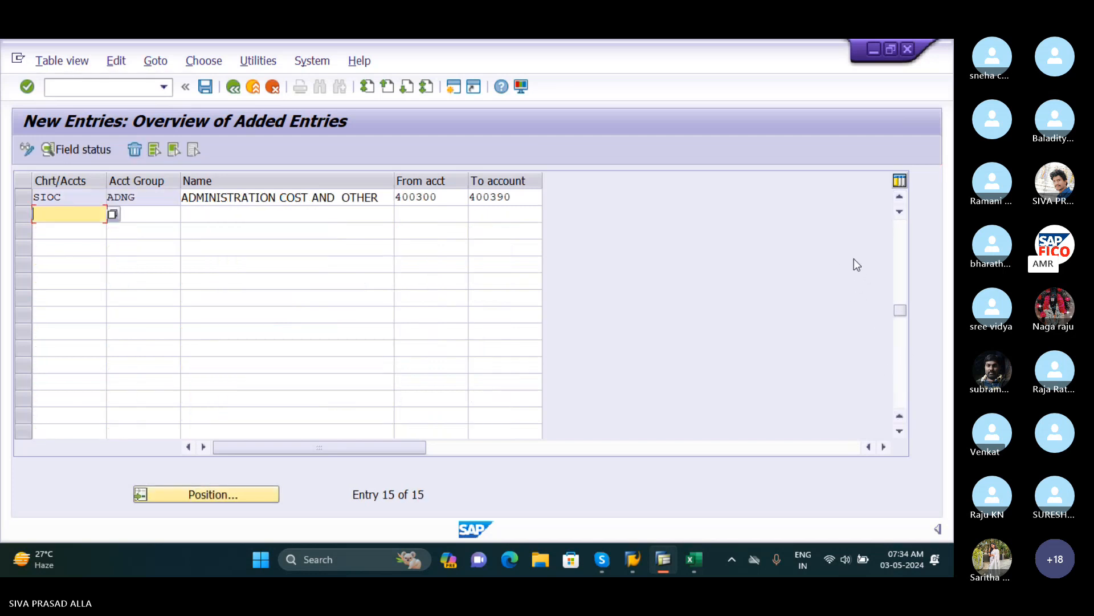
left_click(899, 212)
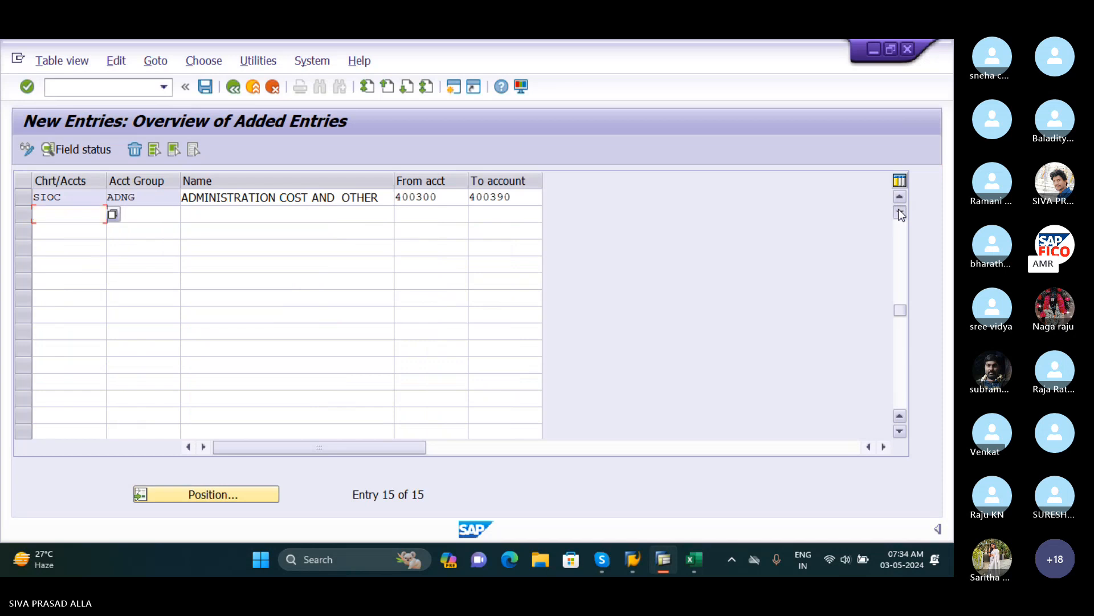
left_click(899, 213)
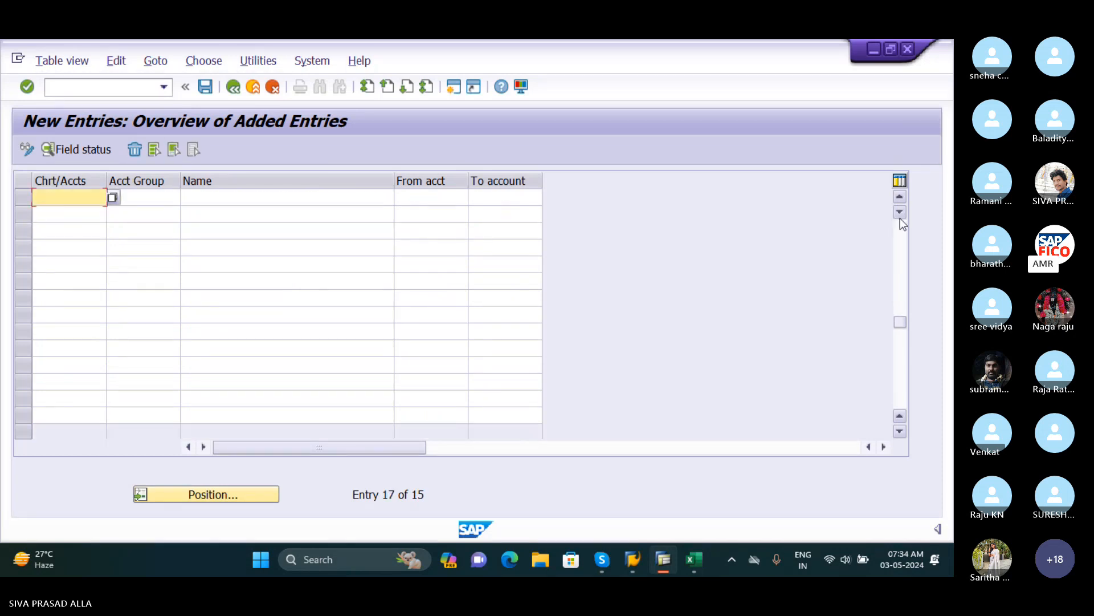
left_click(700, 559)
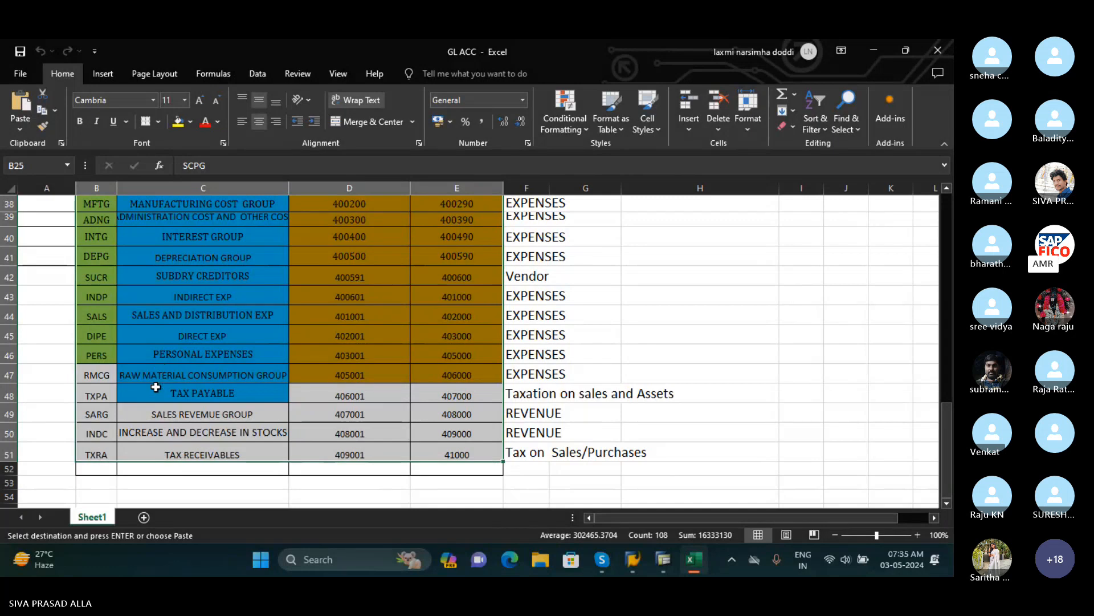
key("ctrl+v")
mouse_move(603, 568)
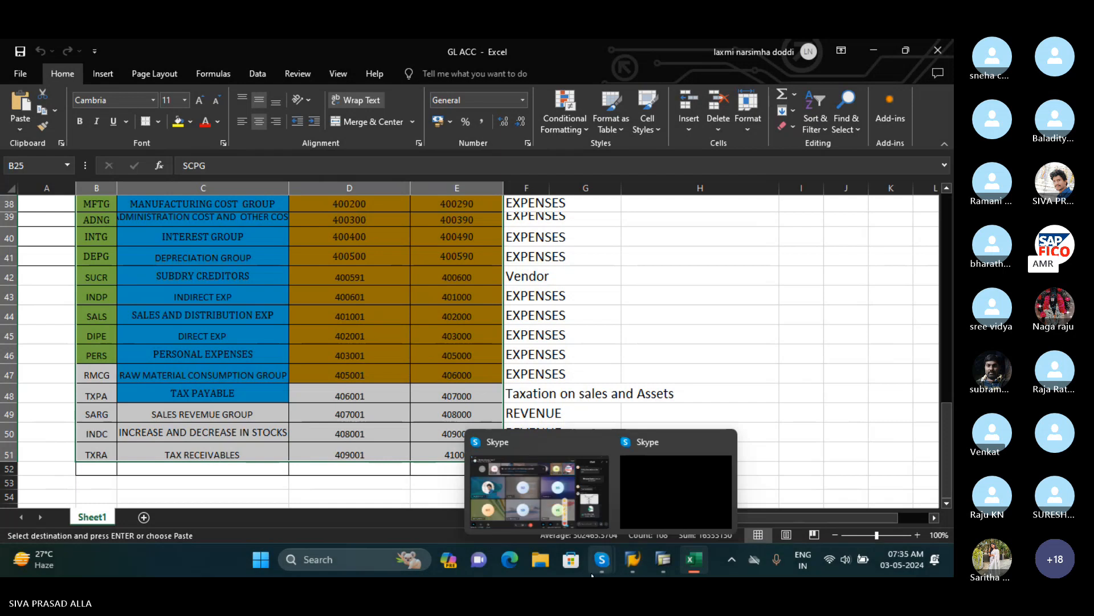
key("Escape")
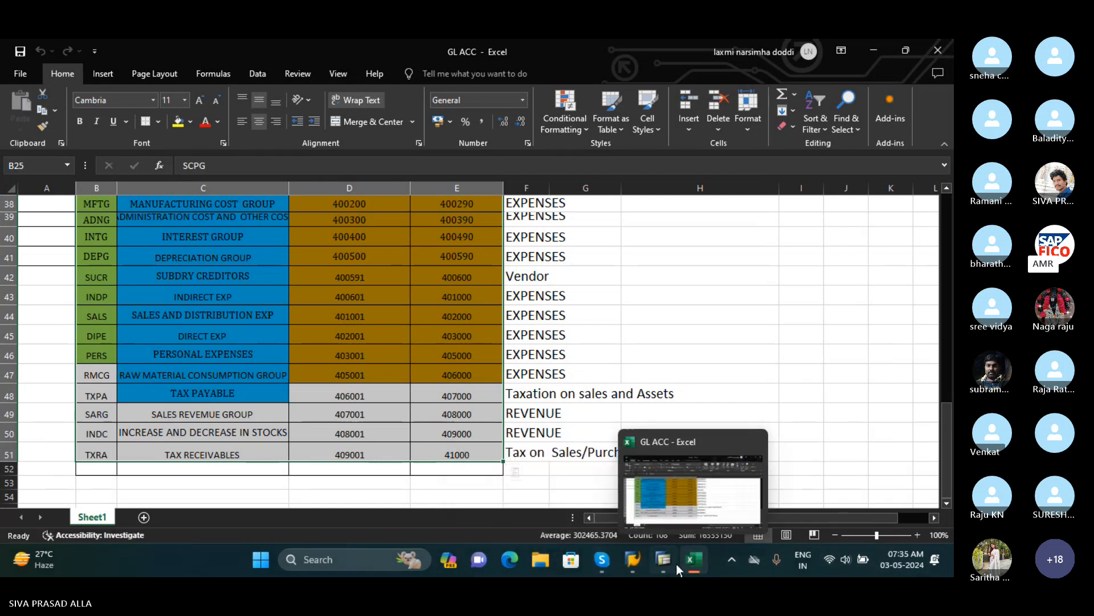
left_click(660, 562)
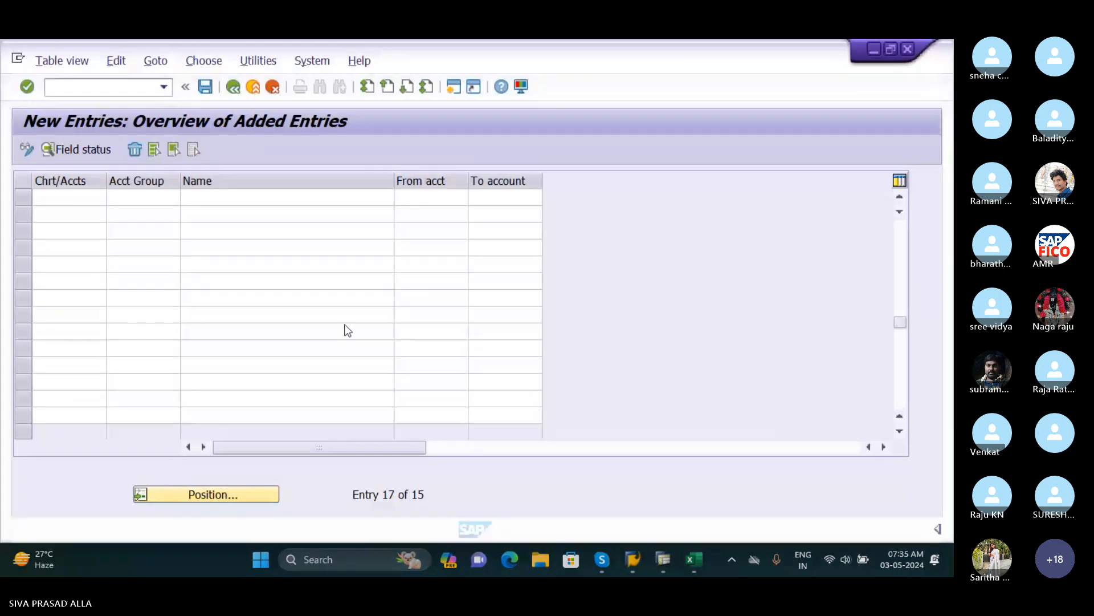
Step: Review the SIOC account groups from the first entry and save them under customizing request EC5K901066
left_click_drag(902, 322, 892, 287)
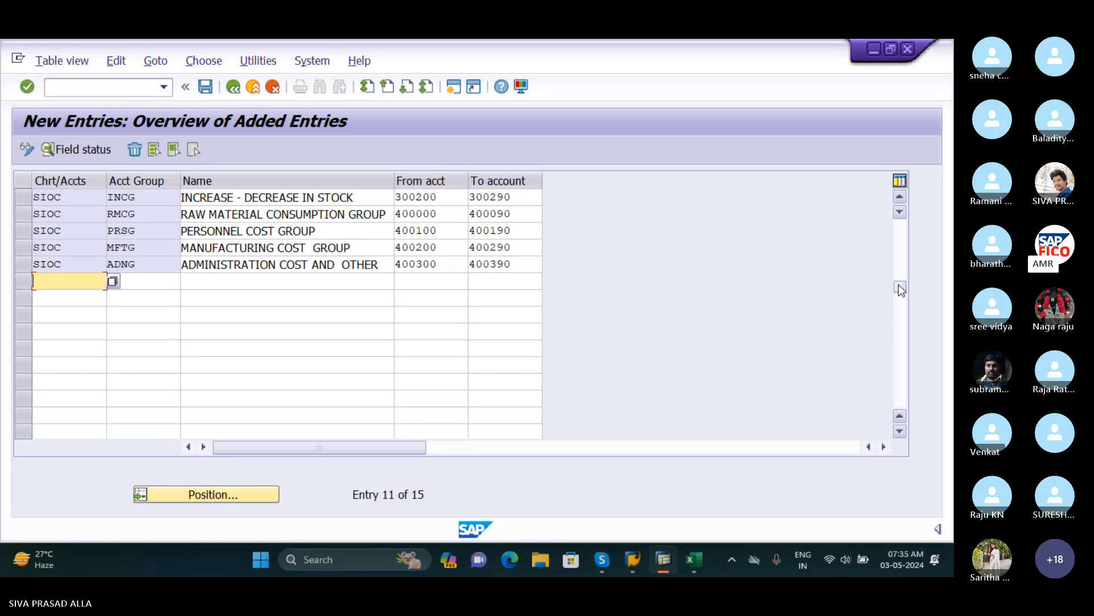
left_click_drag(899, 288, 893, 198)
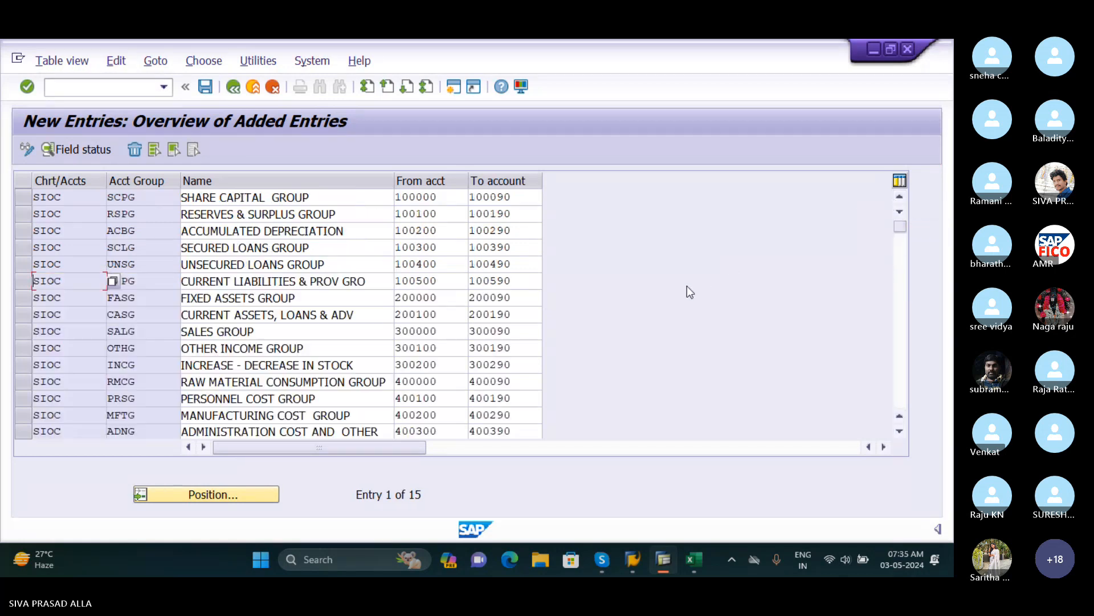
left_click(642, 286)
left_click(208, 88)
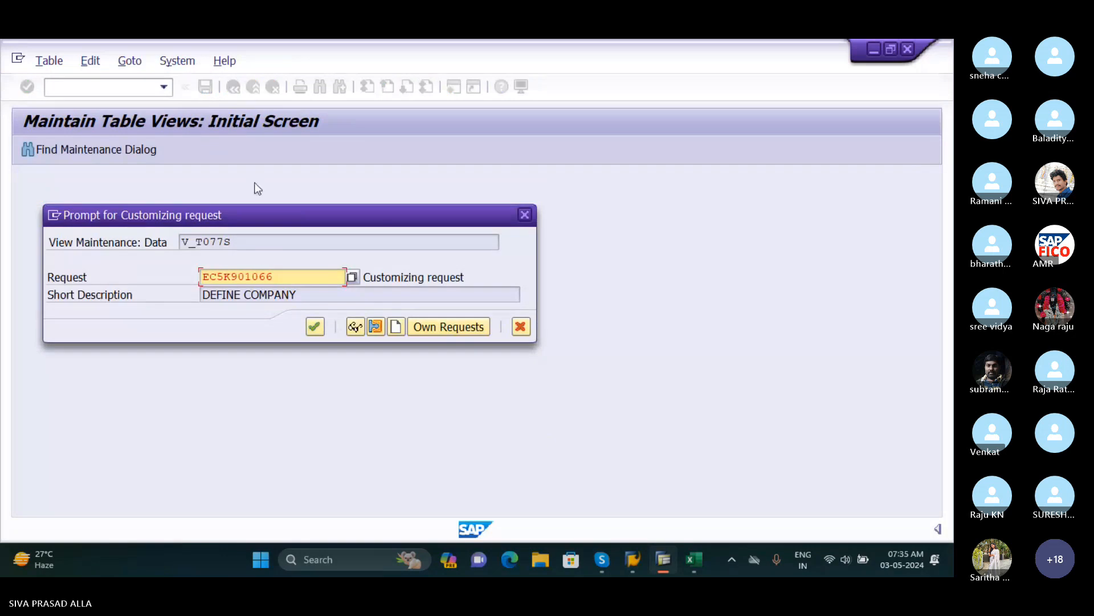
left_click(315, 326)
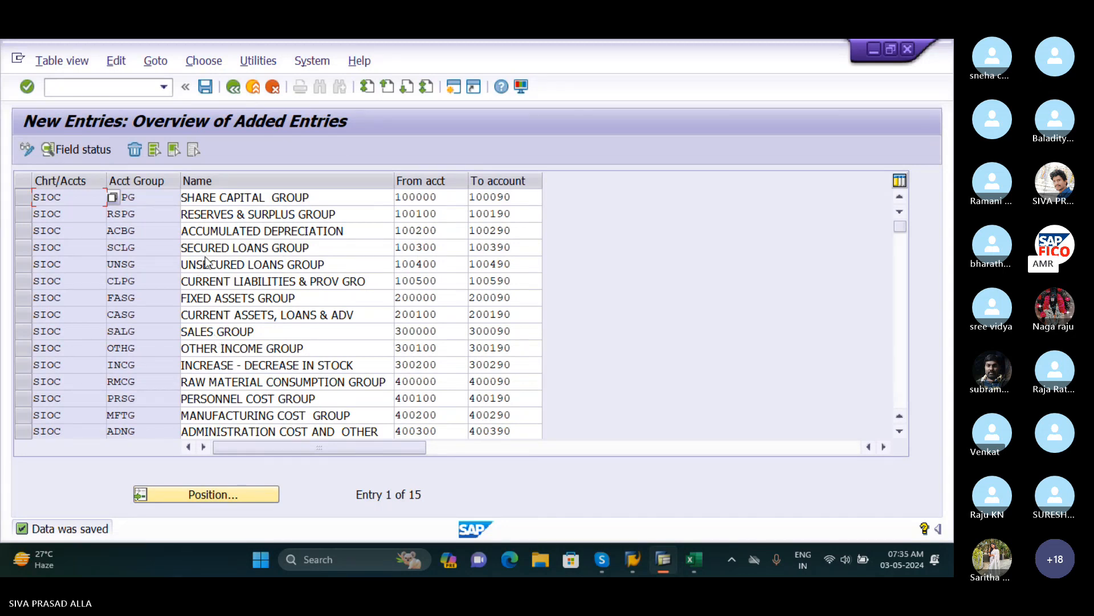
Step: Select the saved ADNG account group row, and open transaction OB13 in a new SAP session
scroll(884, 301, "down", 1)
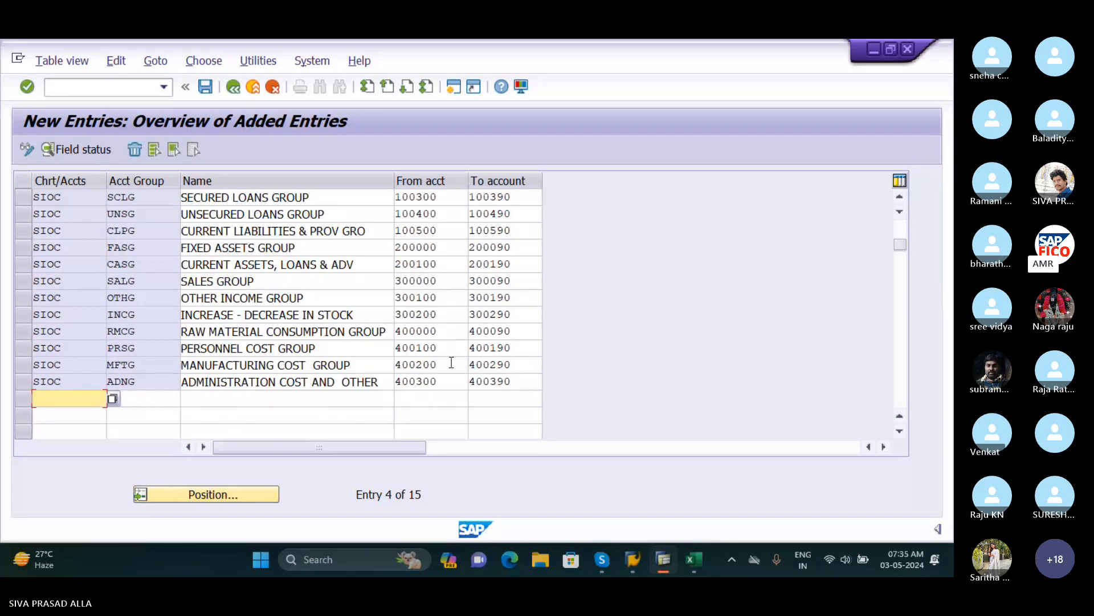
left_click(23, 382)
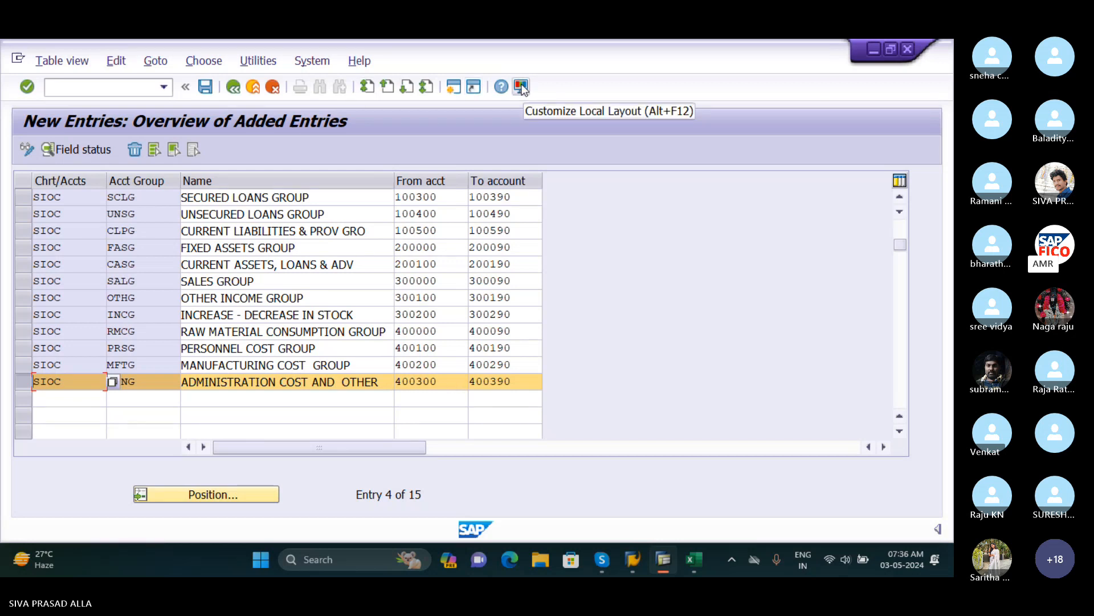
left_click(453, 90)
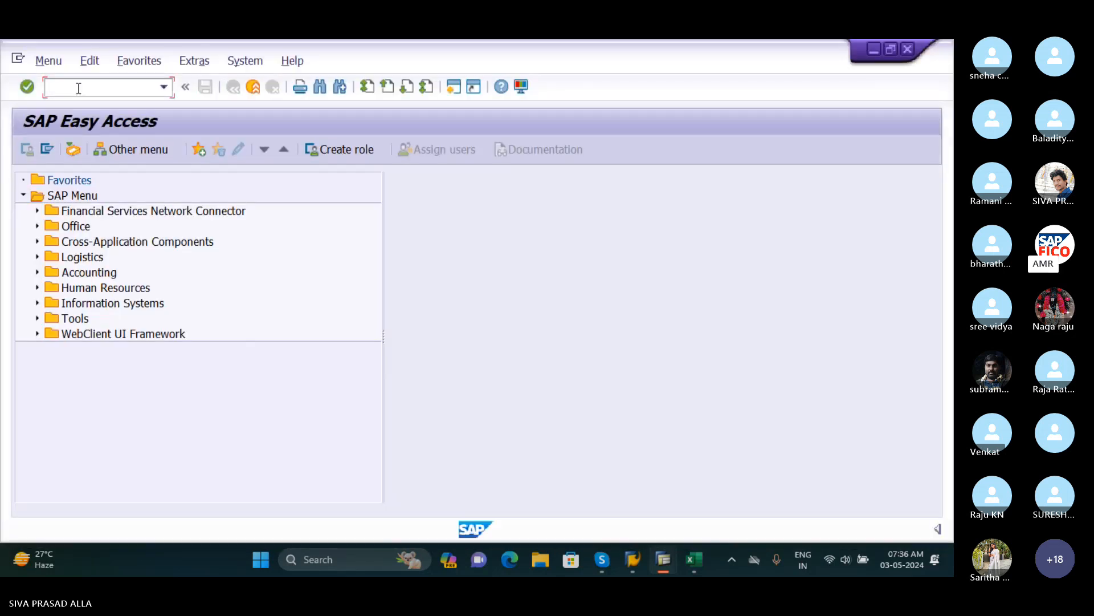
type("OB")
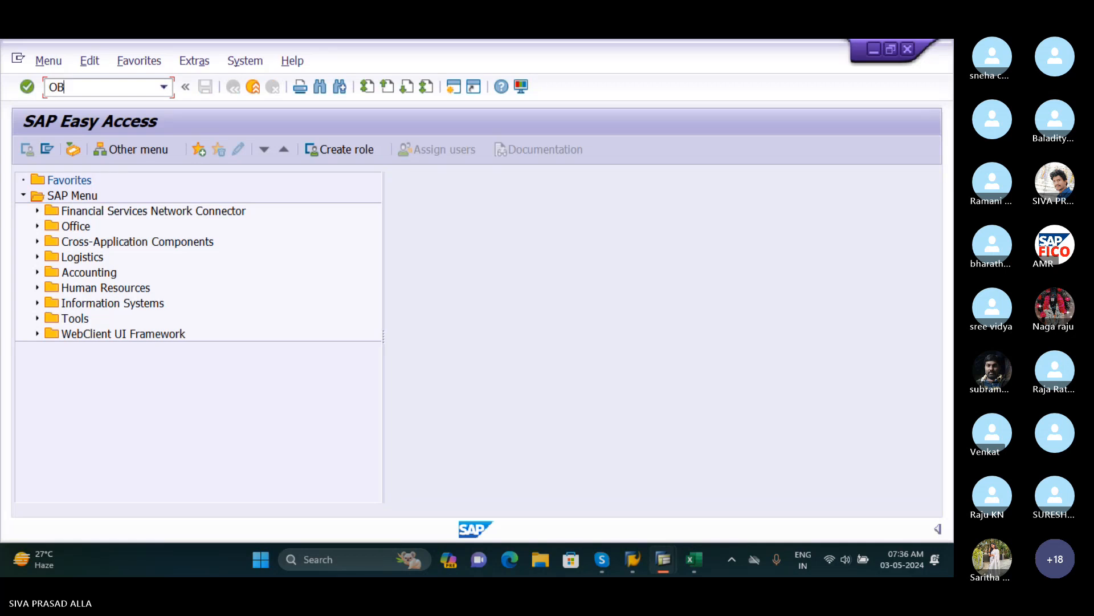
type("13")
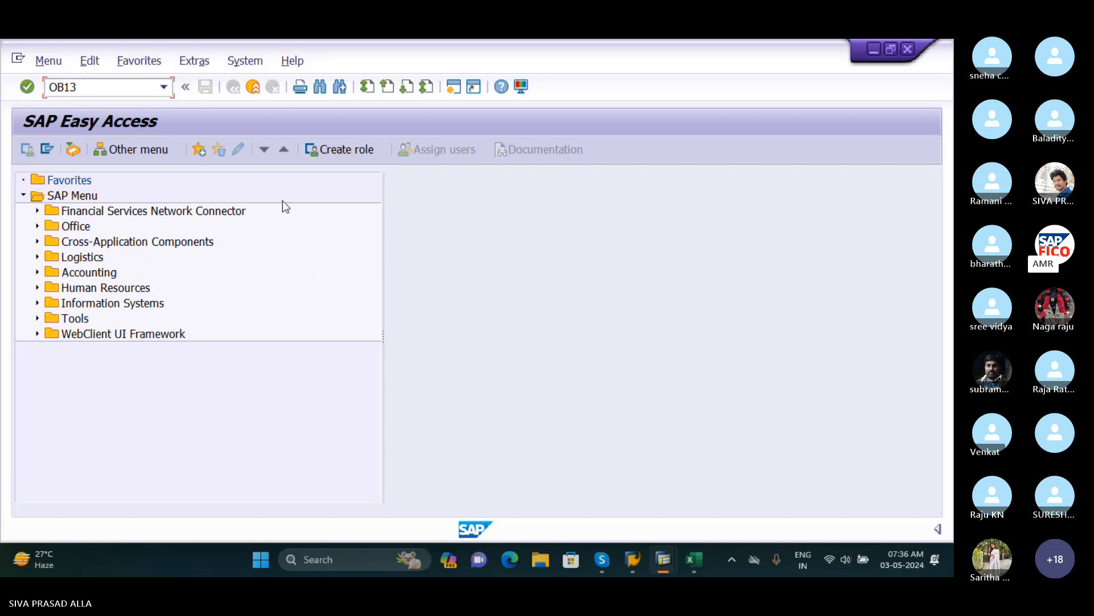
key("Return")
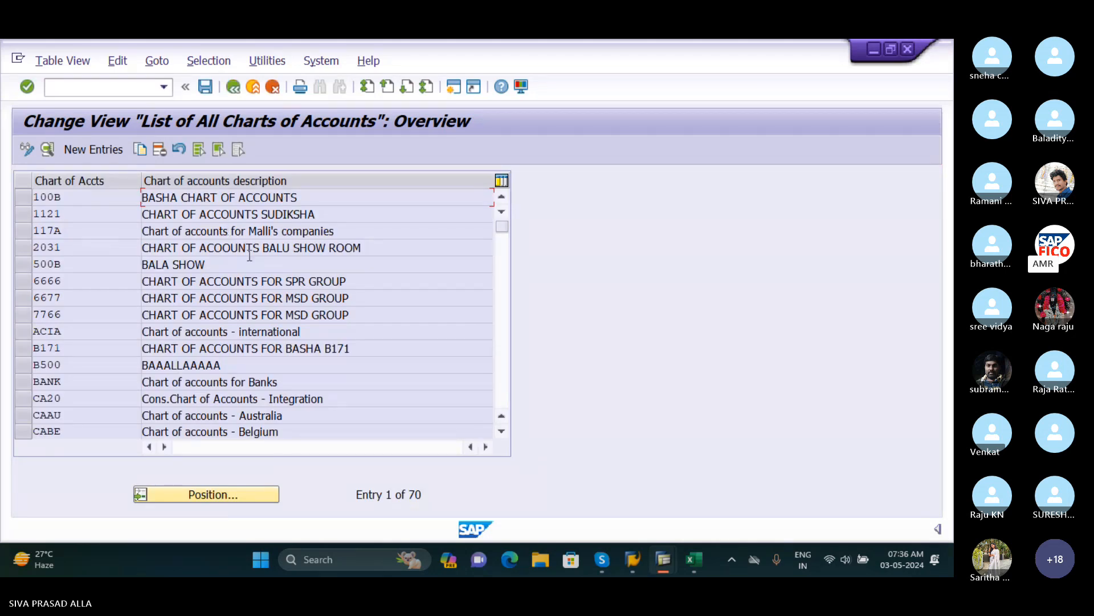
Step: Locate chart of accounts SIOC in the list of all charts of accounts and open its details
left_click(210, 497)
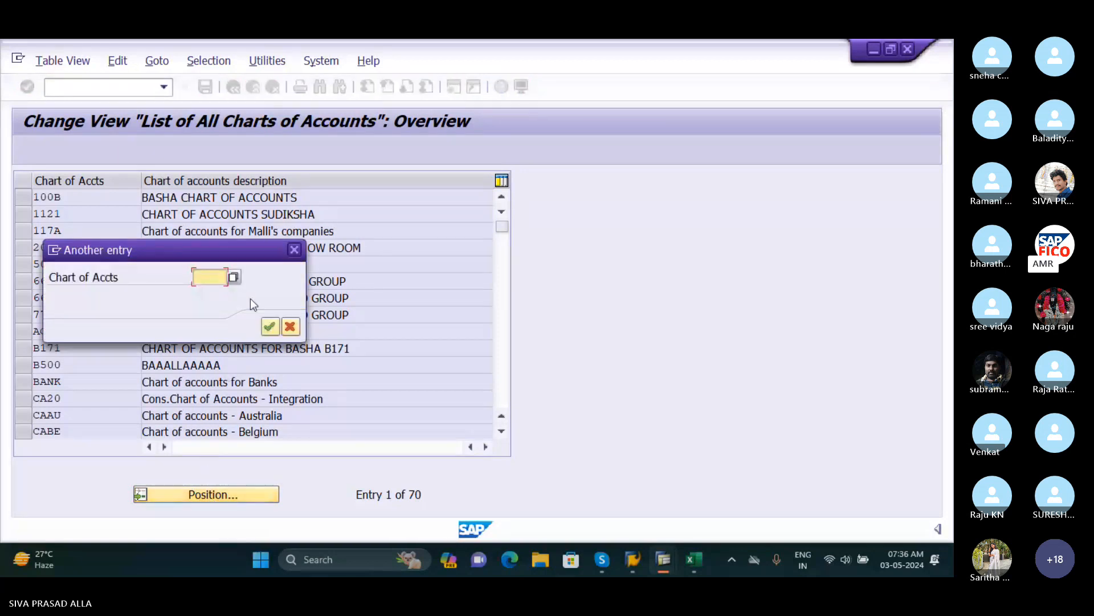
type("SI")
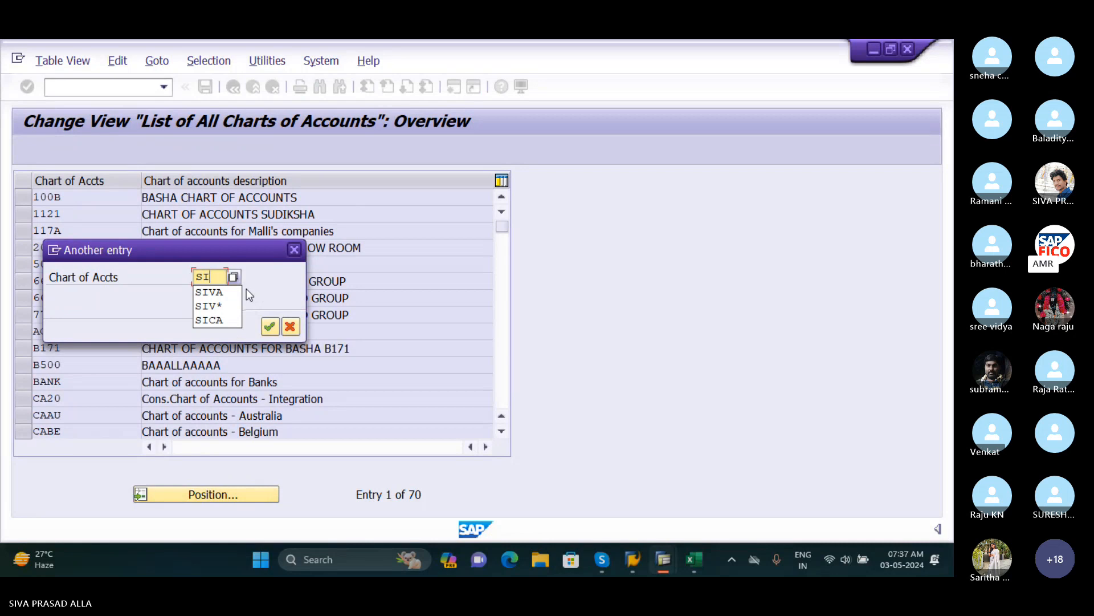
type("OC")
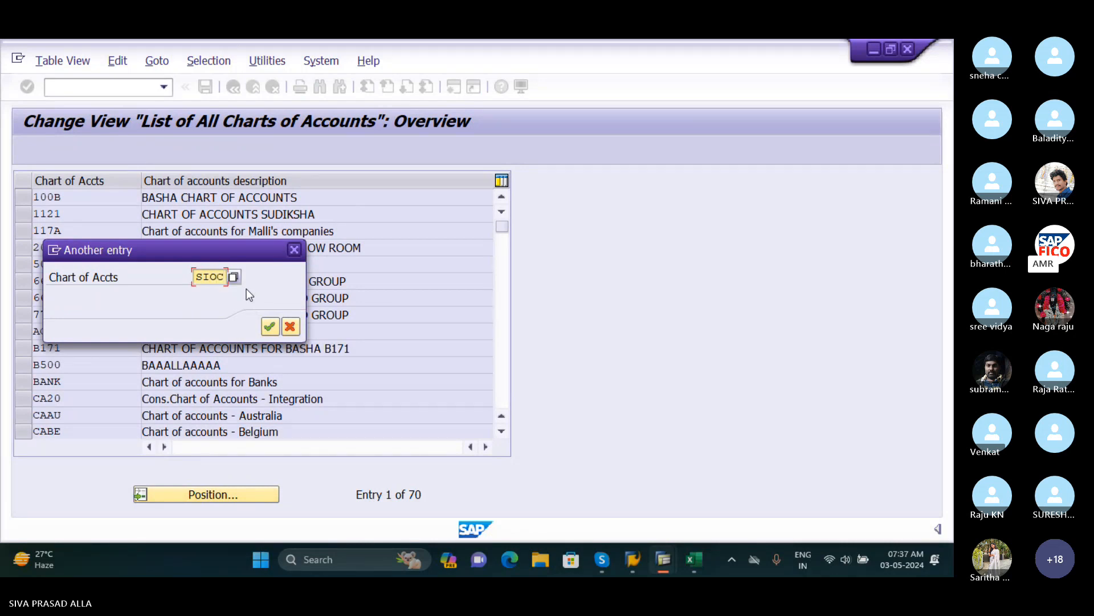
left_click(269, 328)
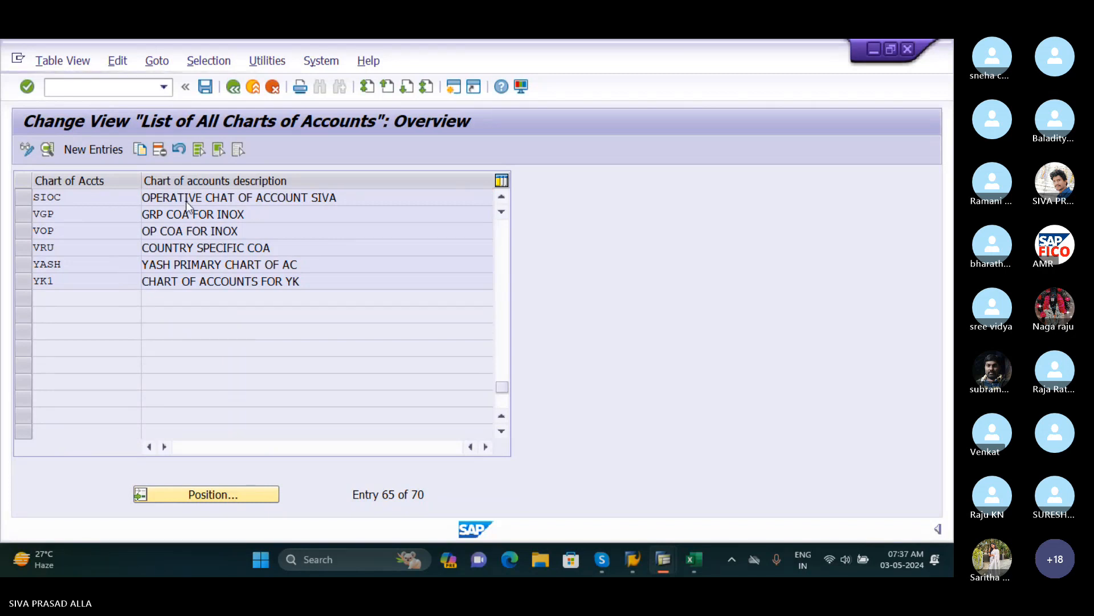
double_click(188, 198)
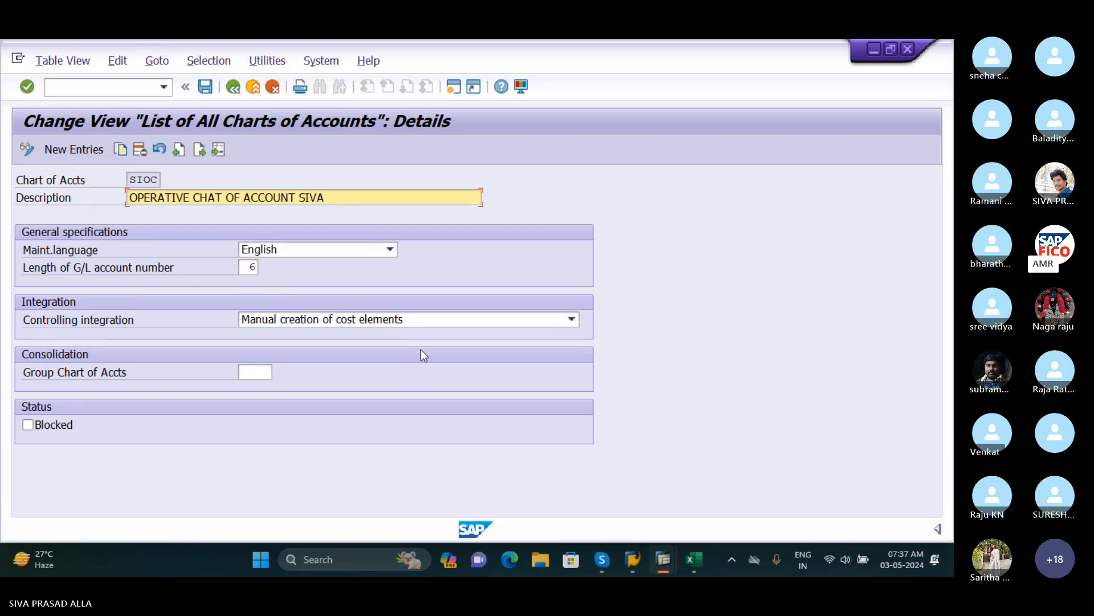
Step: Return to the SAP session with the new account group entries and close the GL ACC Excel workbook
mouse_move(655, 562)
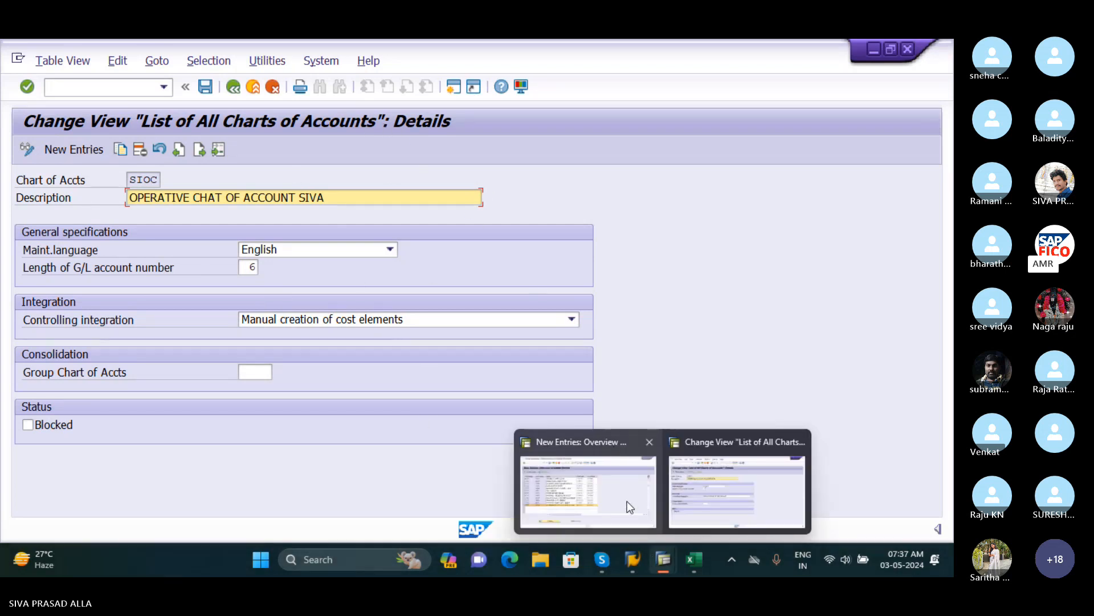
mouse_move(627, 501)
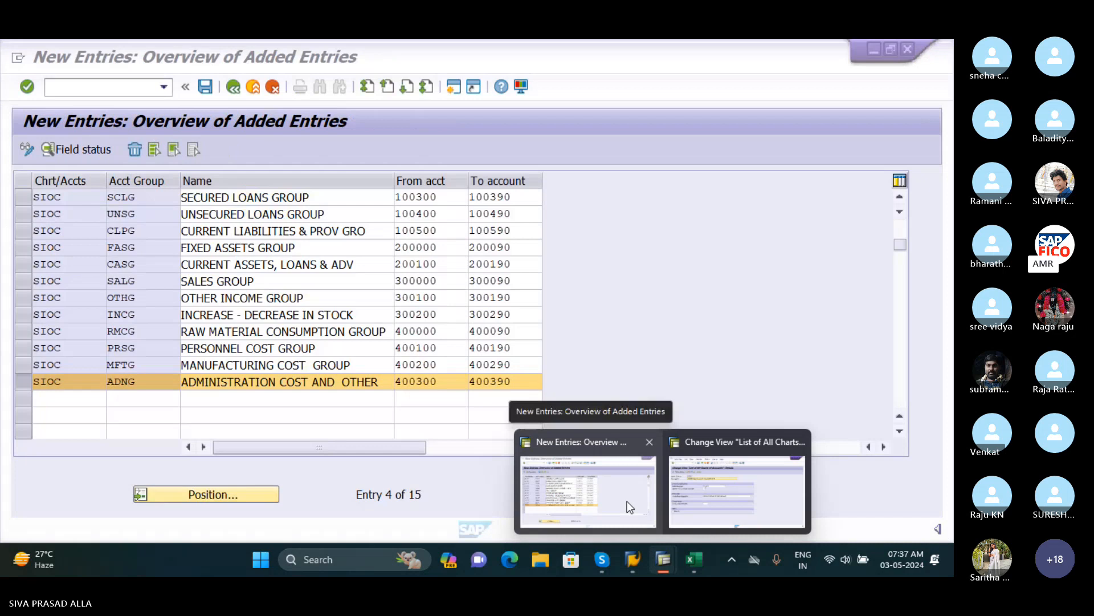
left_click(627, 501)
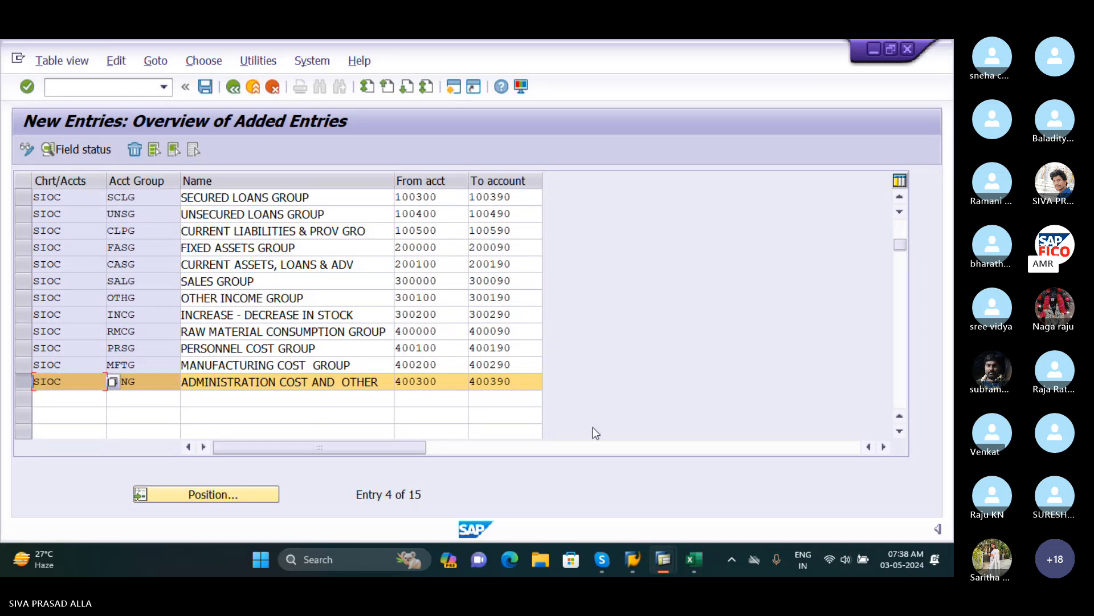
mouse_move(703, 570)
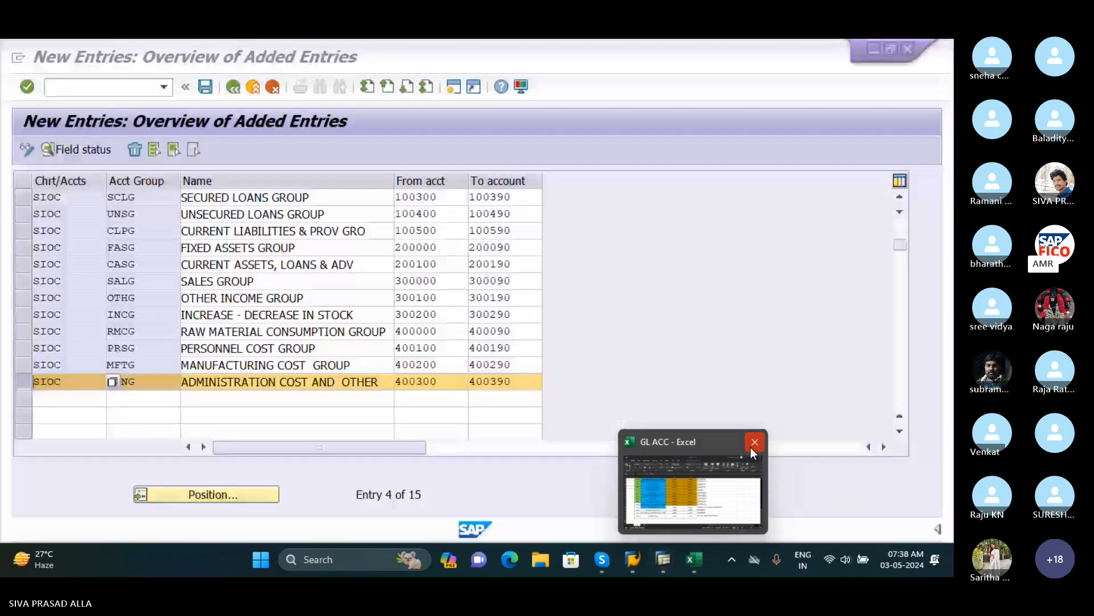
left_click(755, 442)
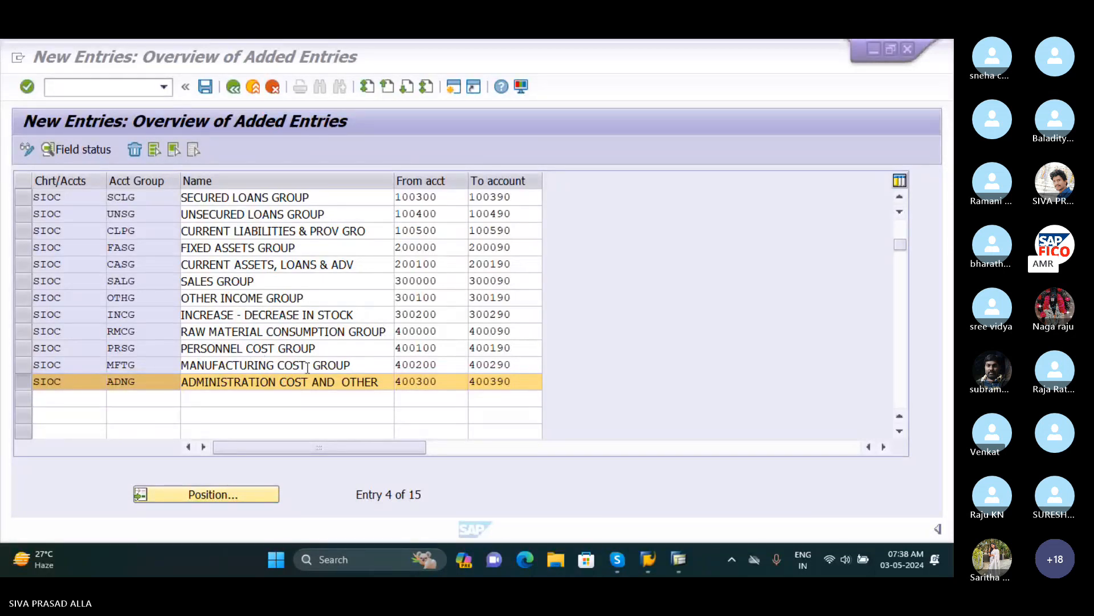
Step: Switch to the Skype meeting chat and view the shared chart of accounts flow image and the G/L configuration list
mouse_move(678, 556)
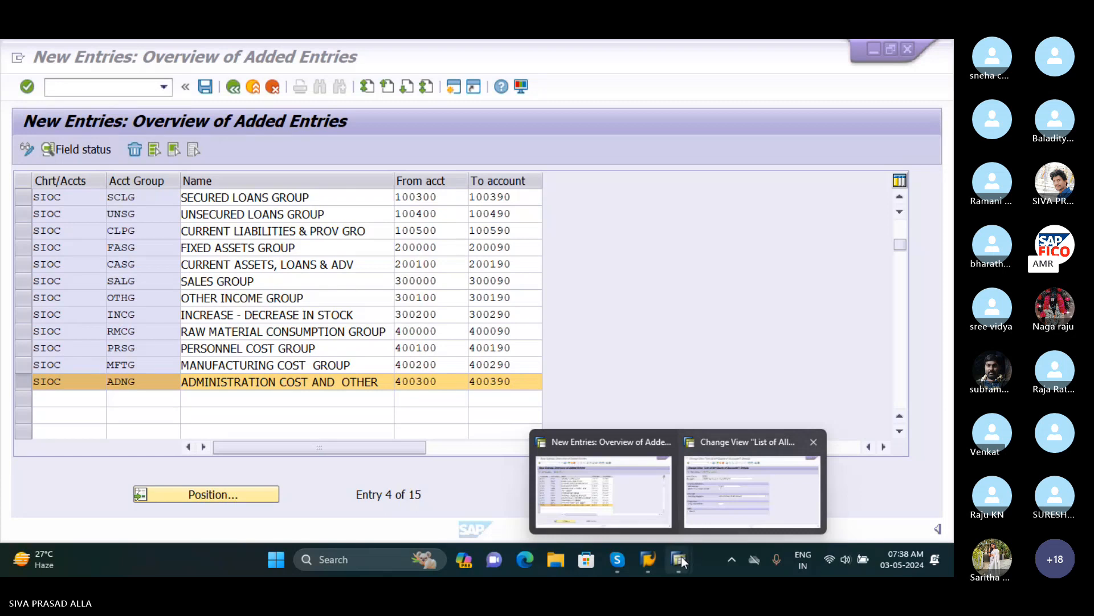
mouse_move(617, 560)
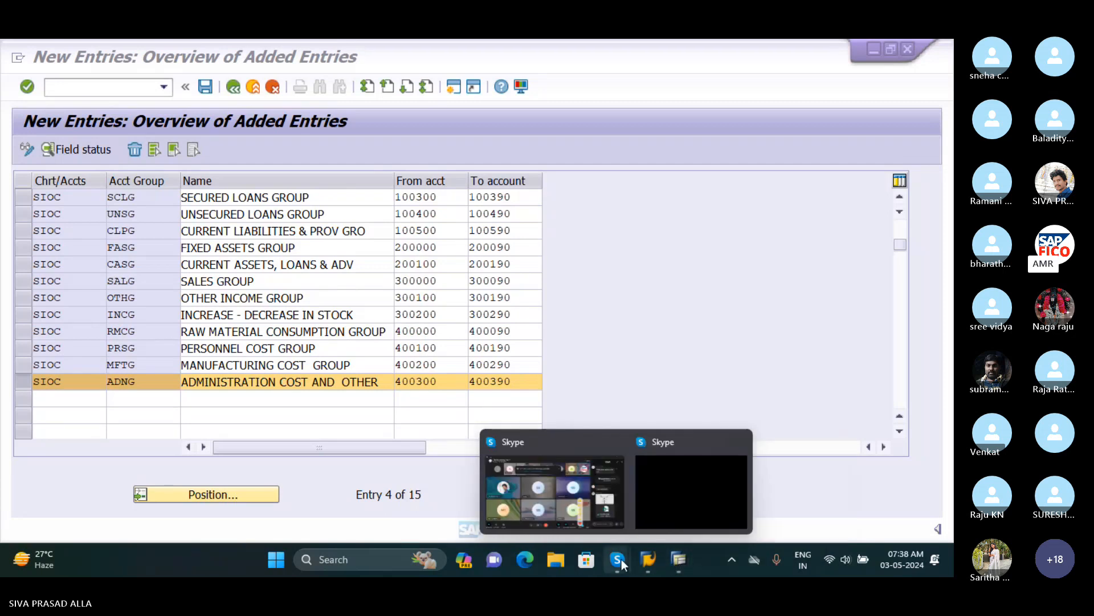
left_click(591, 512)
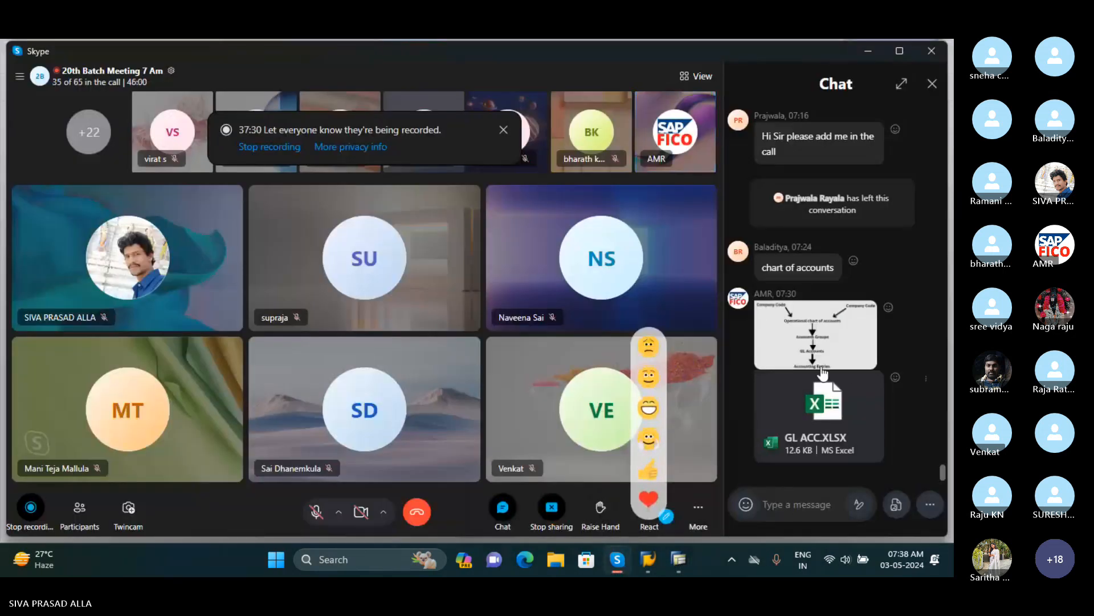
left_click(852, 334)
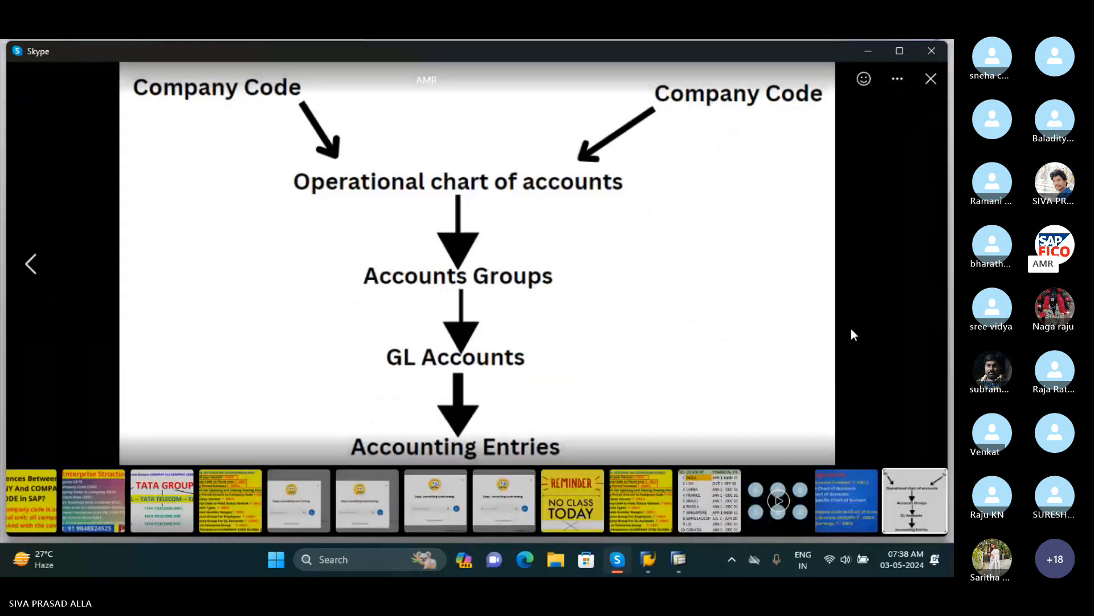
key("Left")
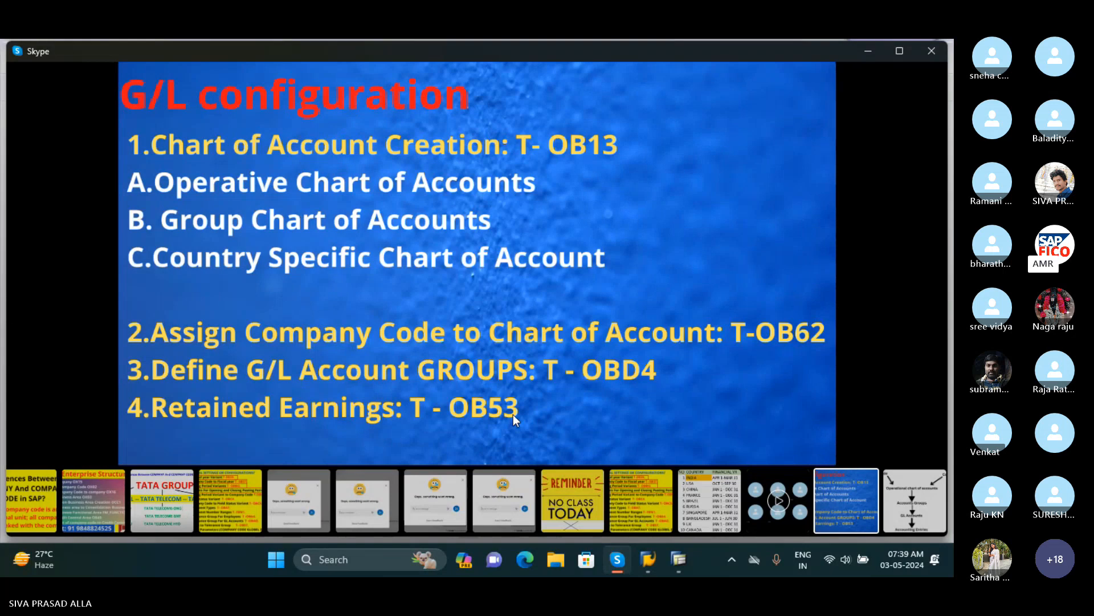
Step: Return to the SAP session with the new SIOC account group entries and save them again
mouse_move(680, 560)
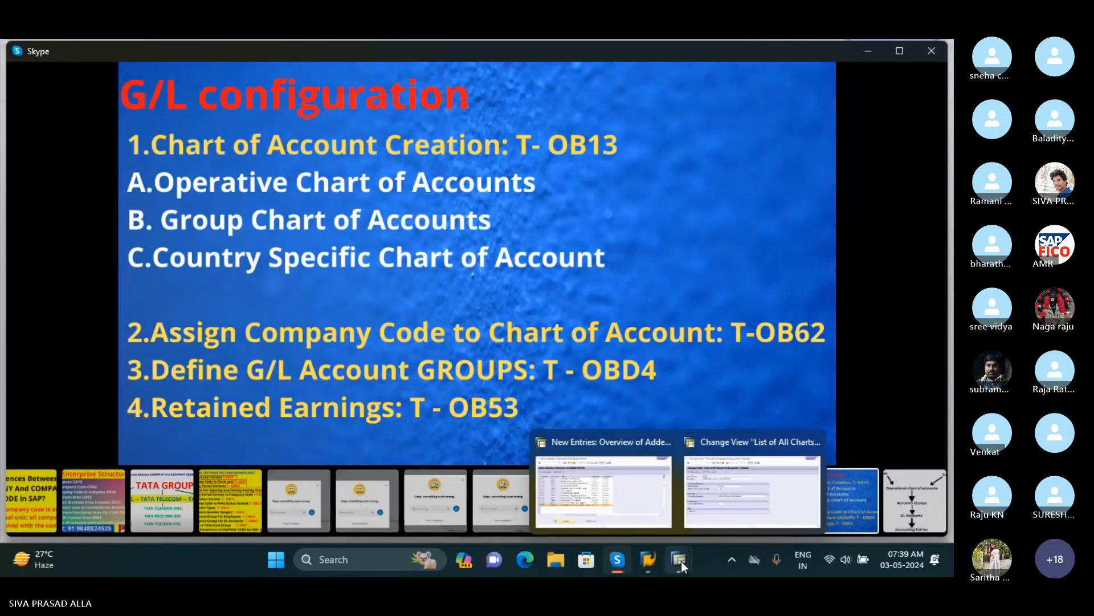
left_click(681, 561)
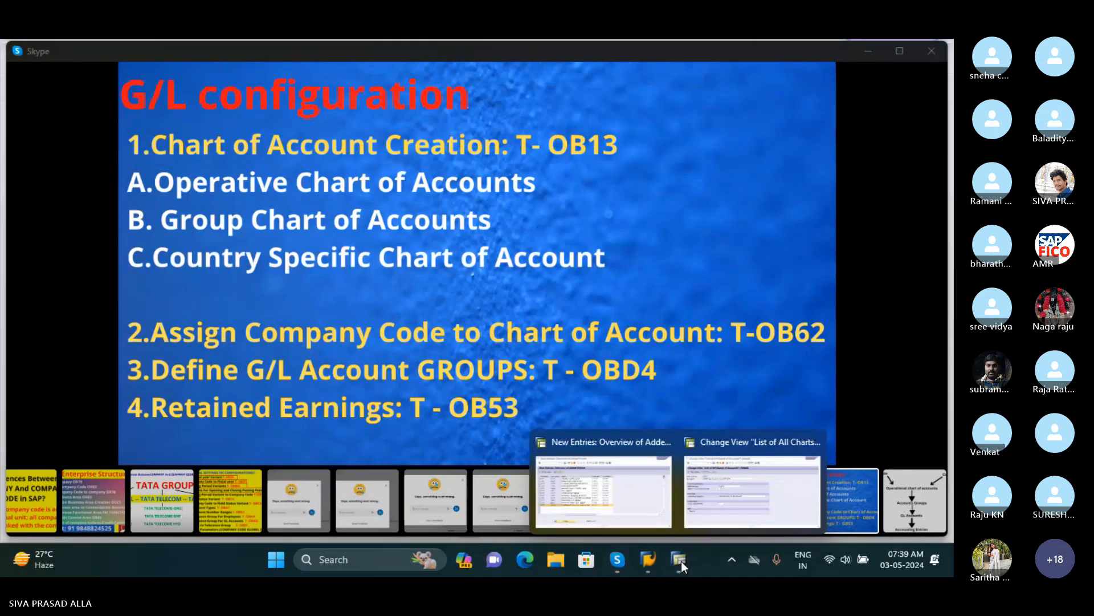
left_click(651, 508)
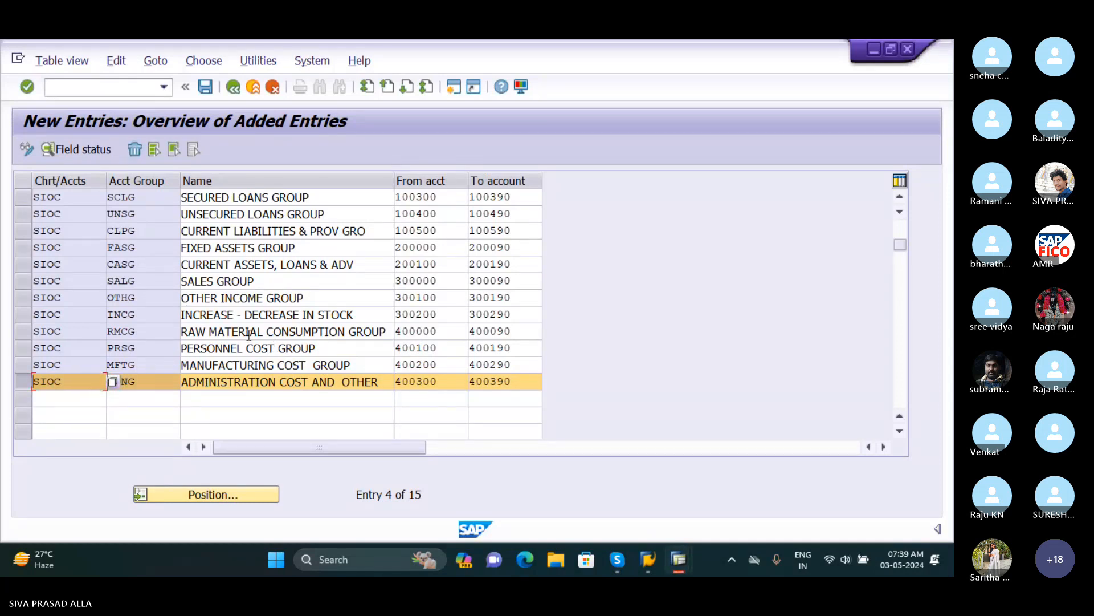
key("Return")
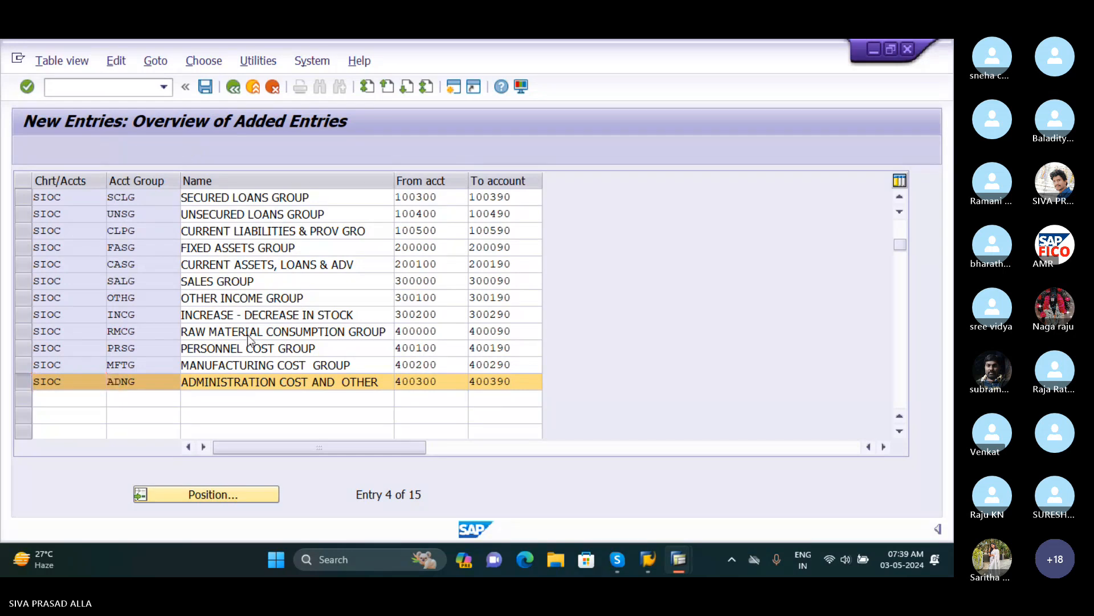
left_click(206, 87)
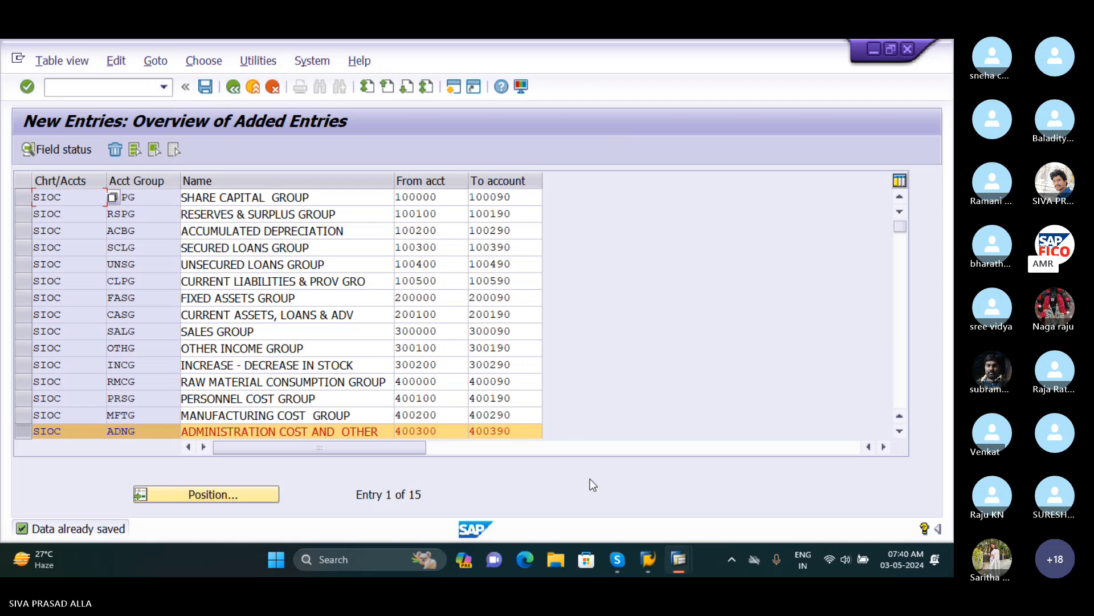
Step: In the SAP session showing the SIOC chart details, end the transaction and open the reference IMG through SPRO
mouse_move(679, 559)
mouse_move(717, 510)
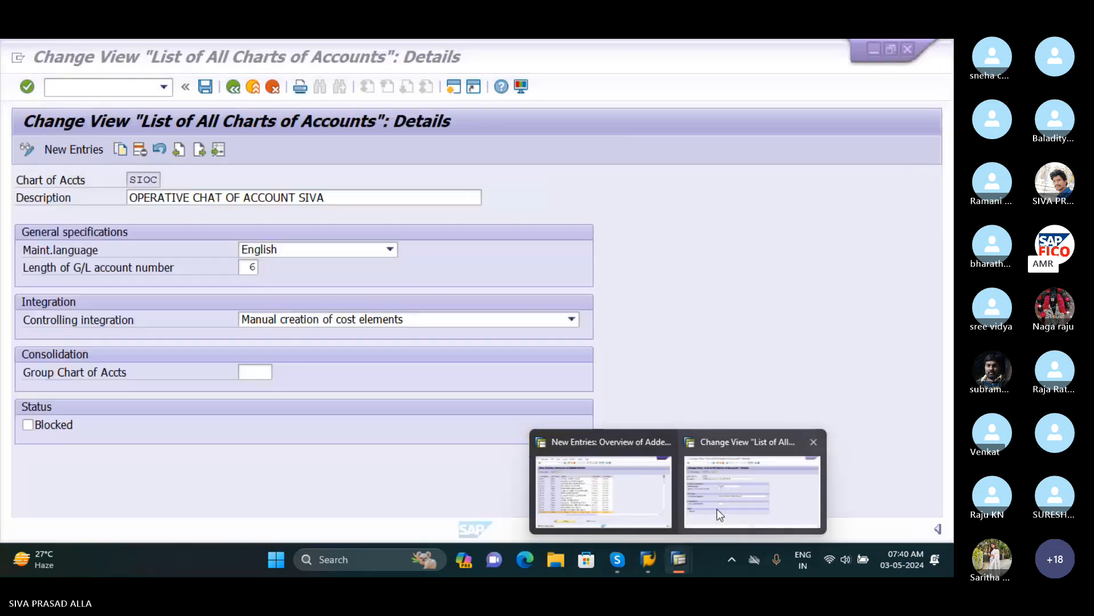
left_click(717, 510)
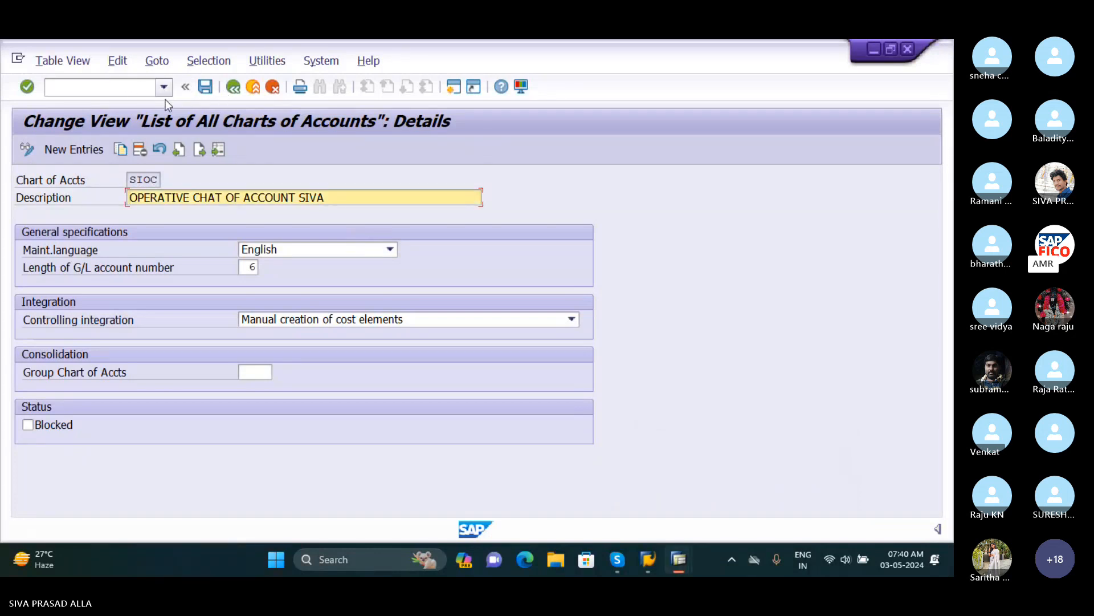
left_click(116, 88)
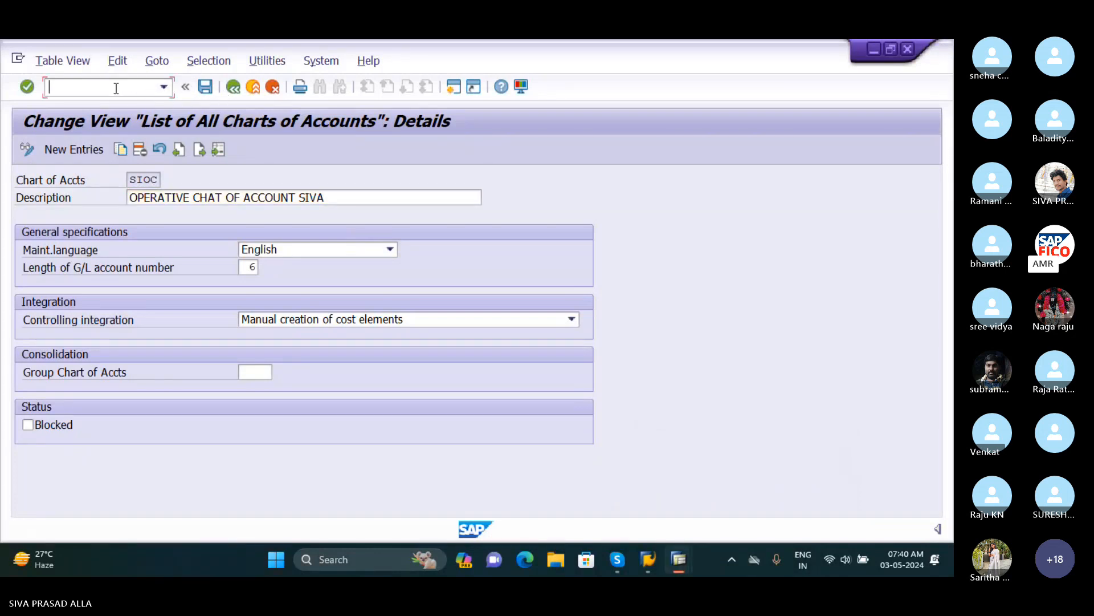
type("/n")
key("Return")
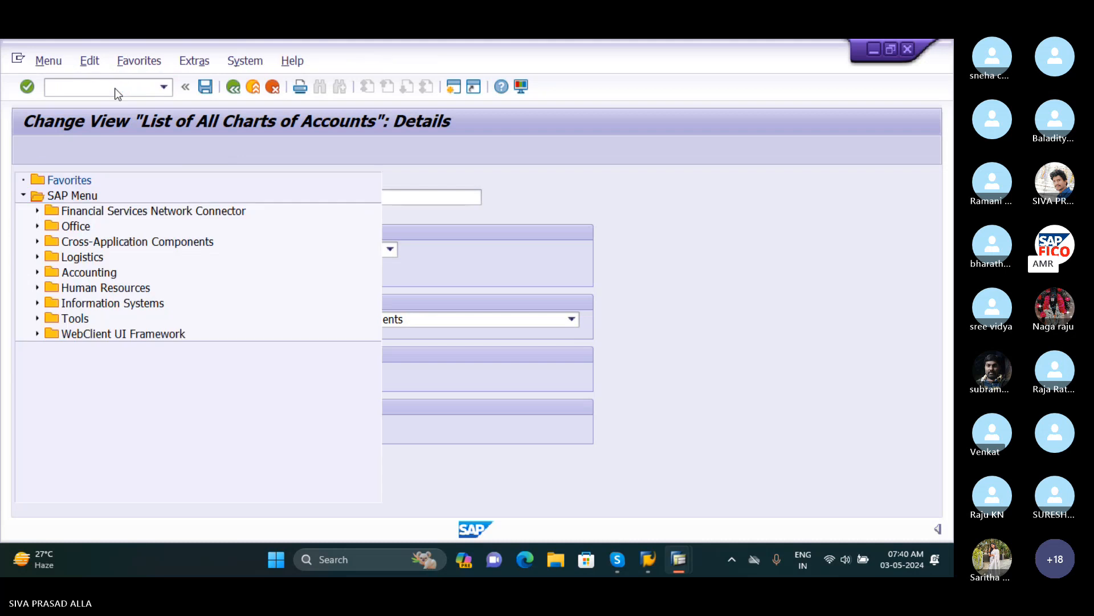
type("SPR")
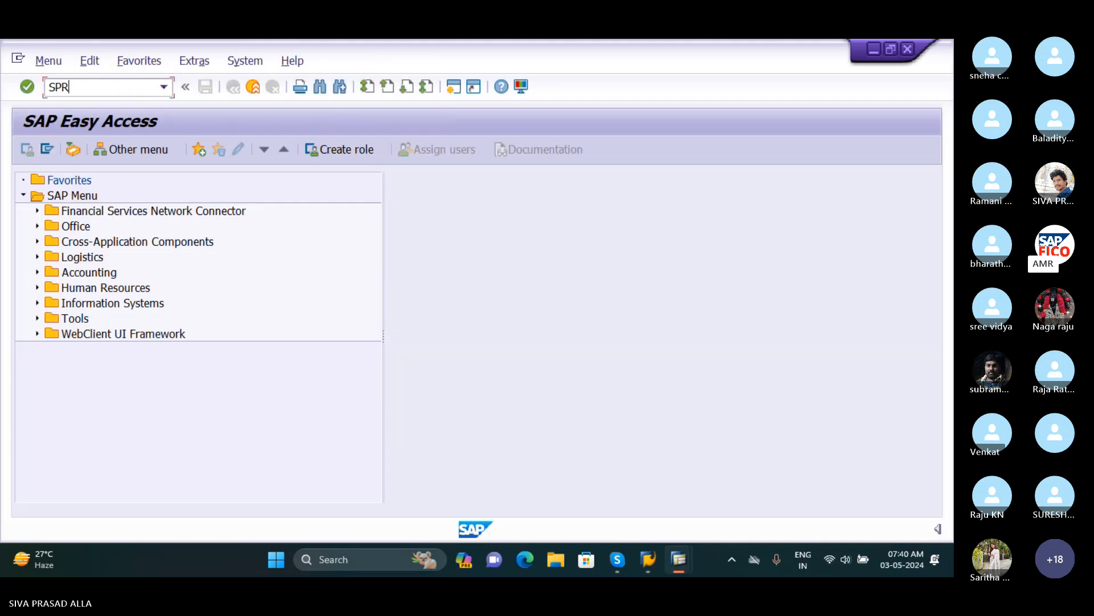
type("O")
key("Return")
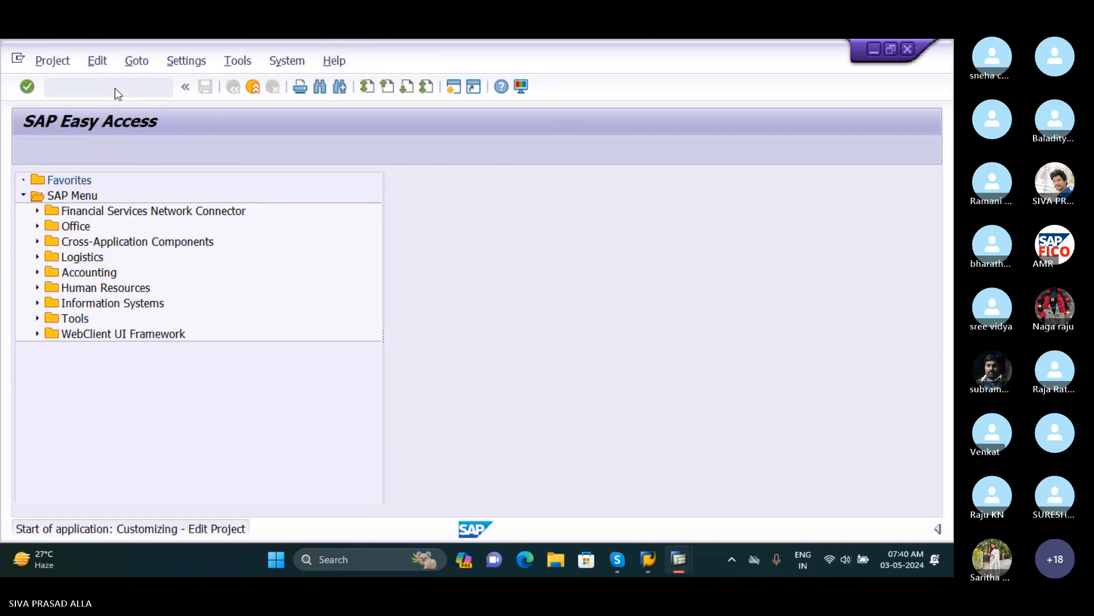
left_click(65, 150)
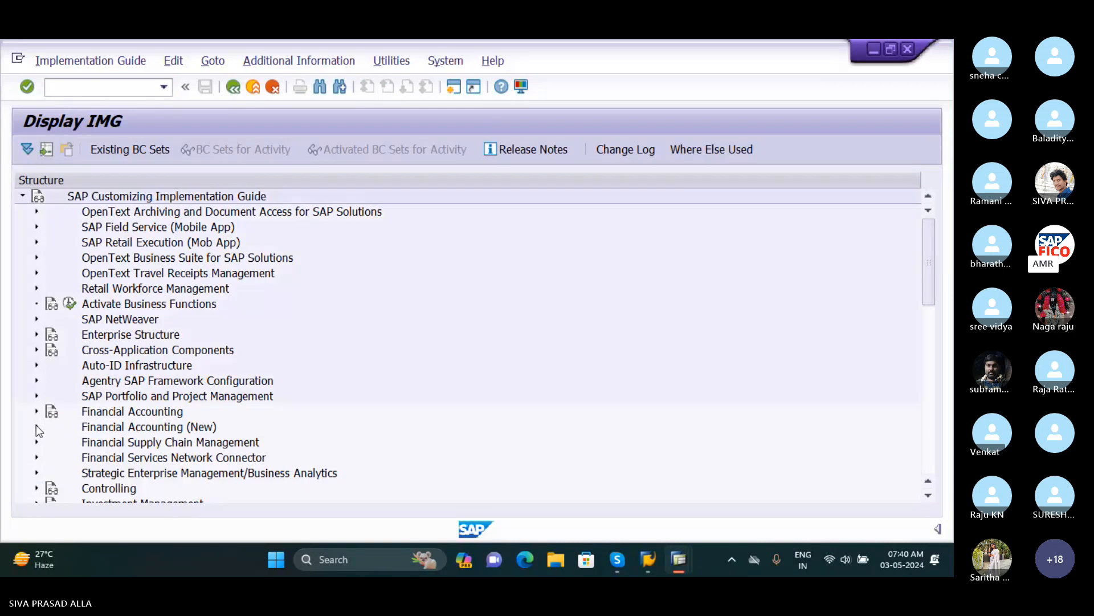
Step: Expand the IMG through Financial Accounting (New), General Ledger Accounting (New), Master Data and G/L Accounts to the Preparations activities
left_click(37, 426)
scroll(306, 296, "down", 1)
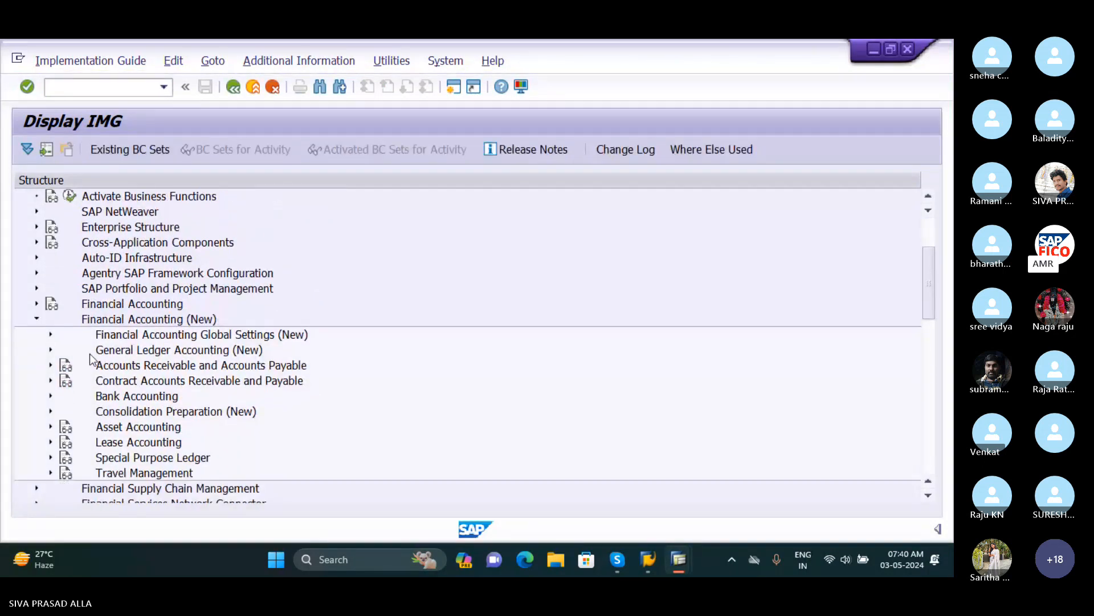
left_click(50, 350)
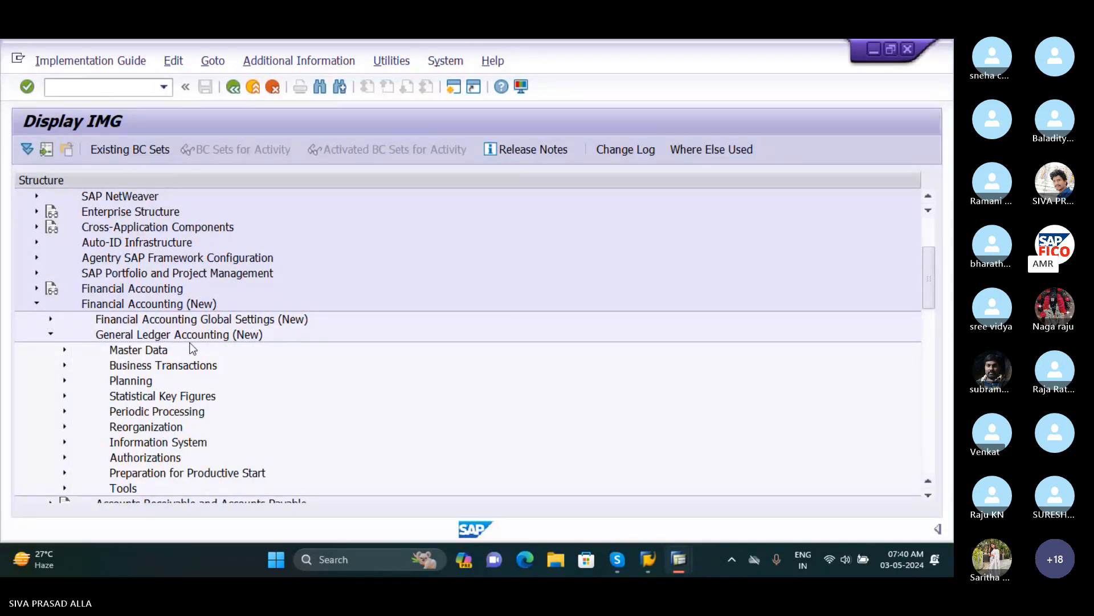
left_click(62, 348)
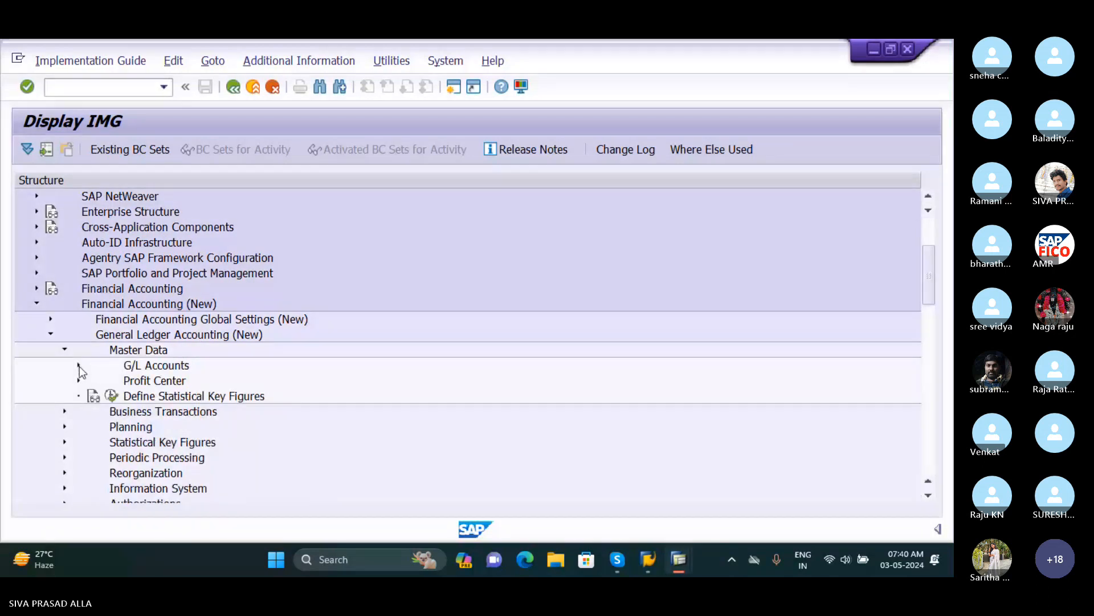
left_click(78, 366)
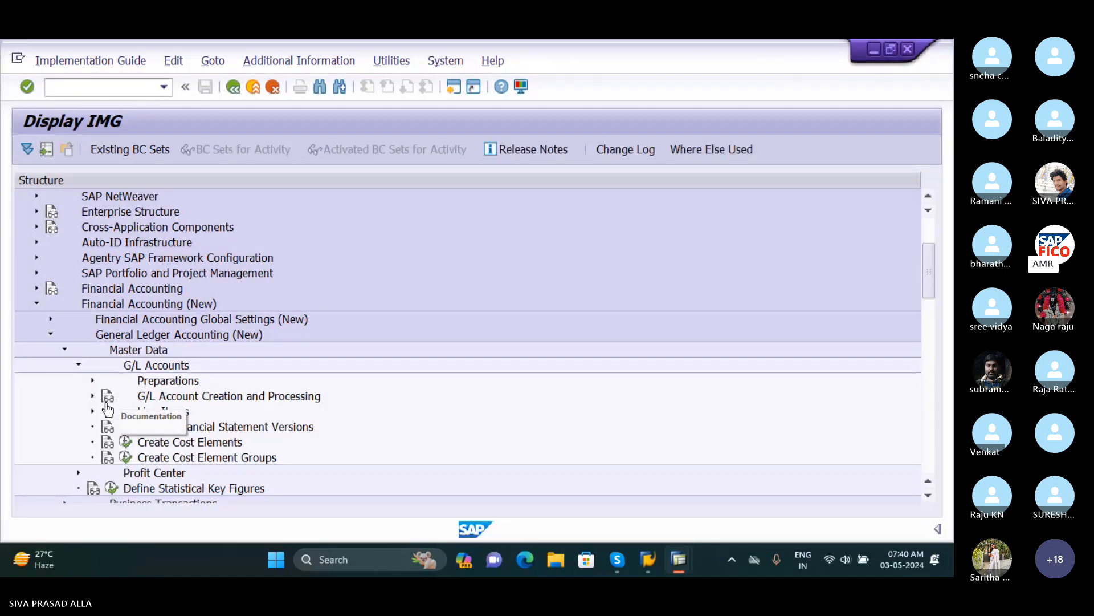
scroll(107, 409, "down", 1)
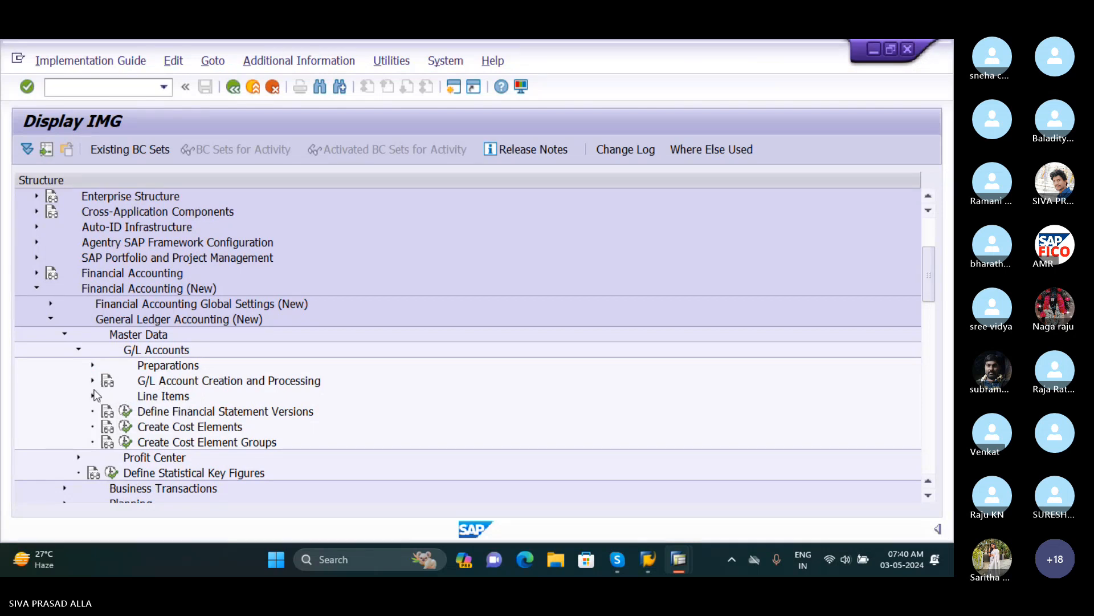
left_click(92, 366)
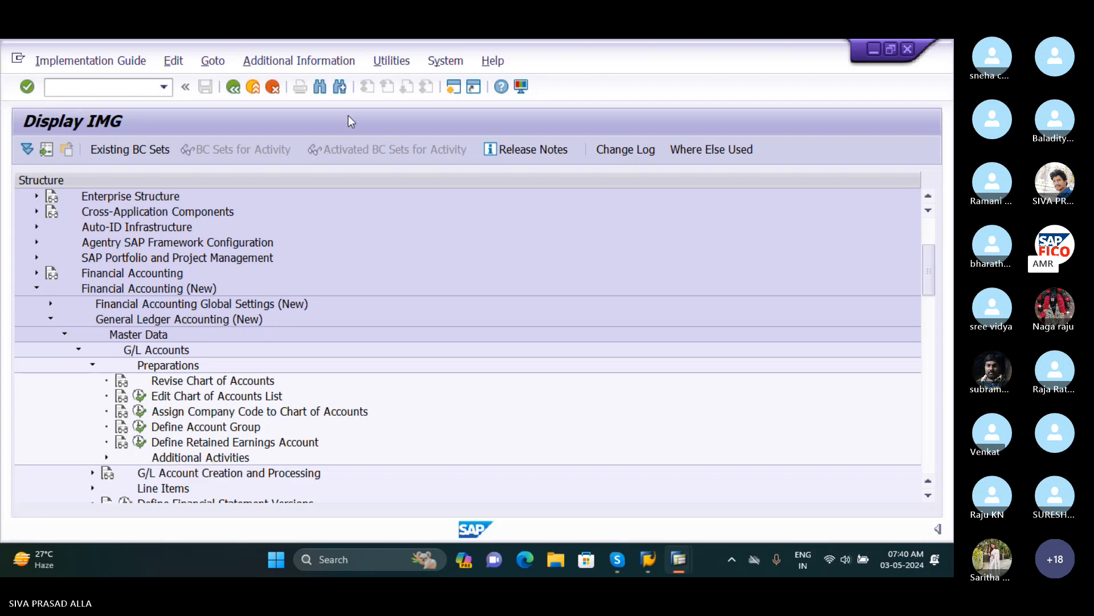
Step: Display the IMG activity keys as additional information, widen their column, and view the keys for the Preparations activities
left_click(318, 62)
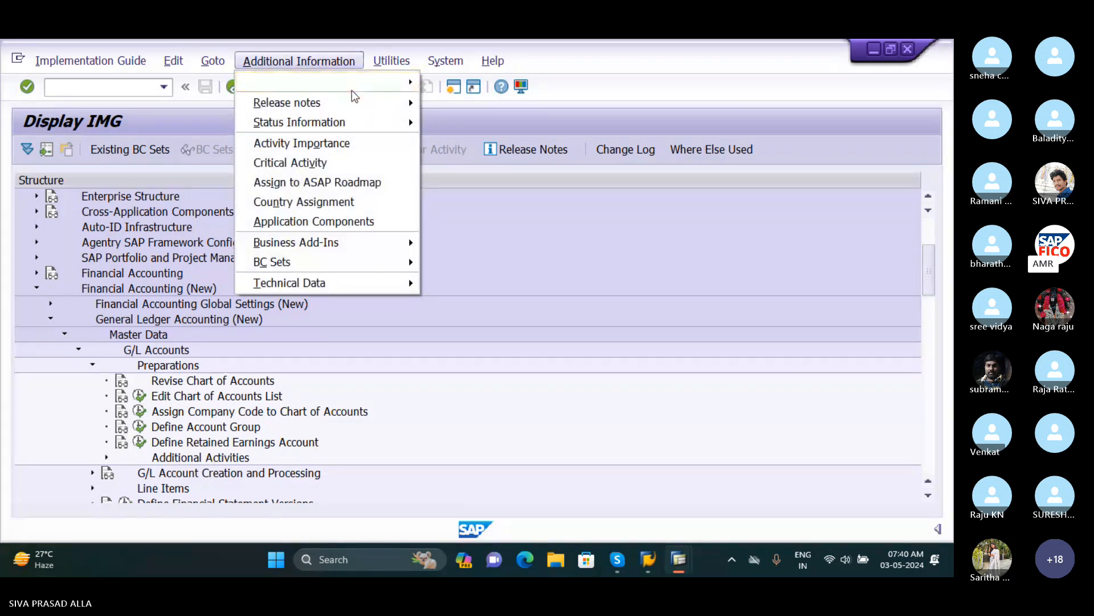
mouse_move(408, 82)
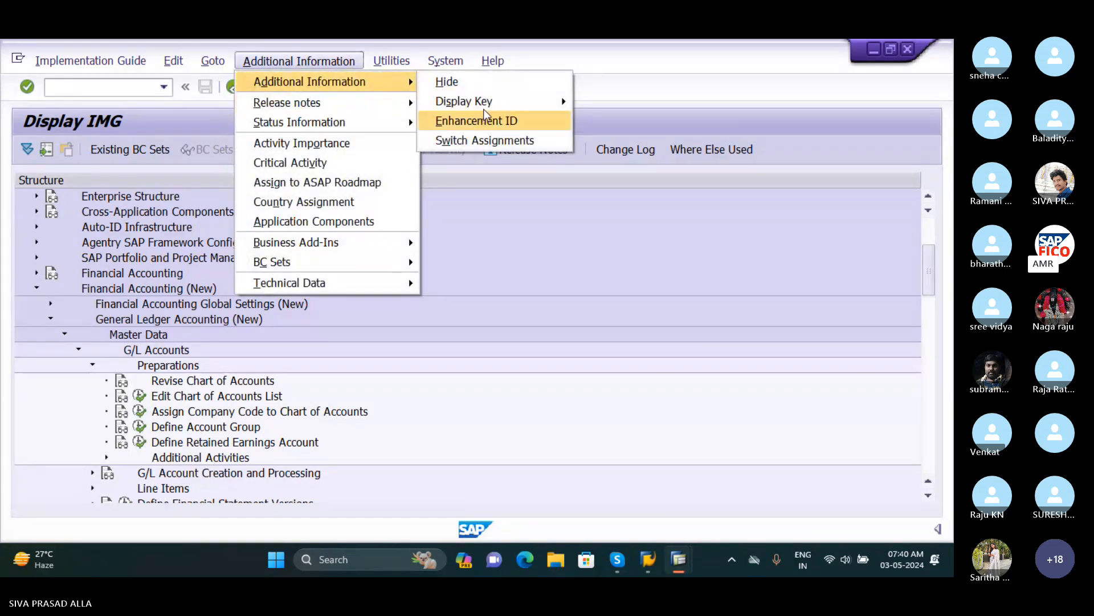
mouse_move(569, 105)
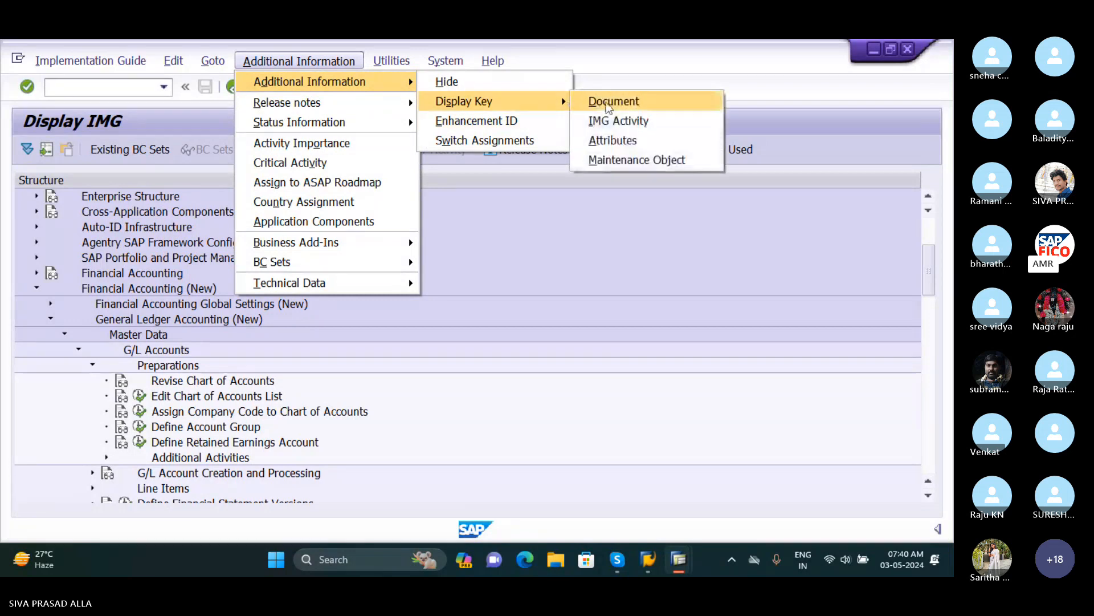
left_click(622, 120)
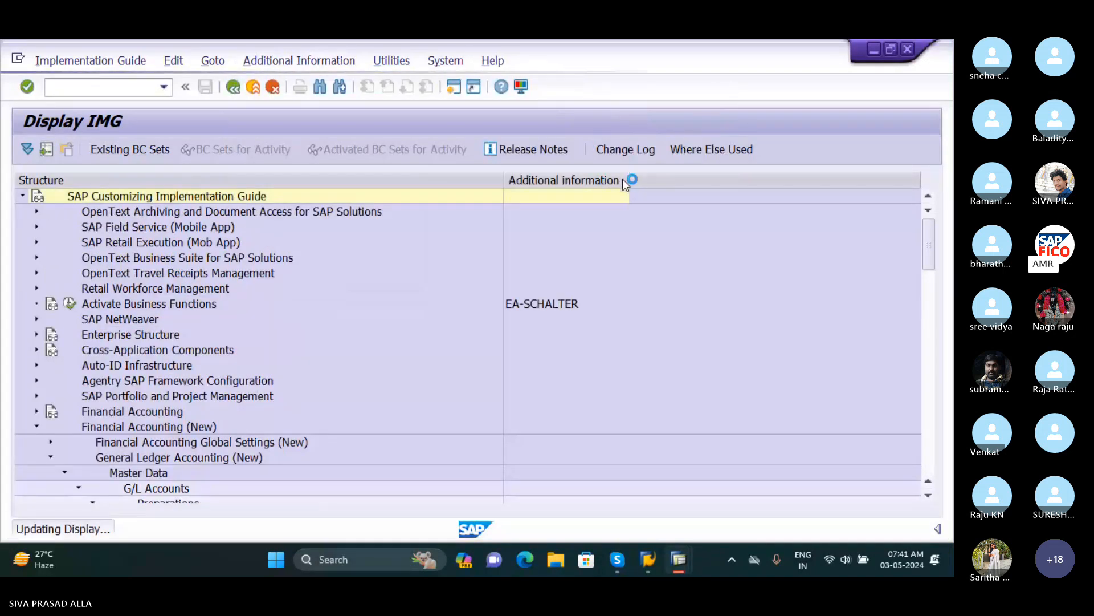
left_click_drag(630, 177, 726, 179)
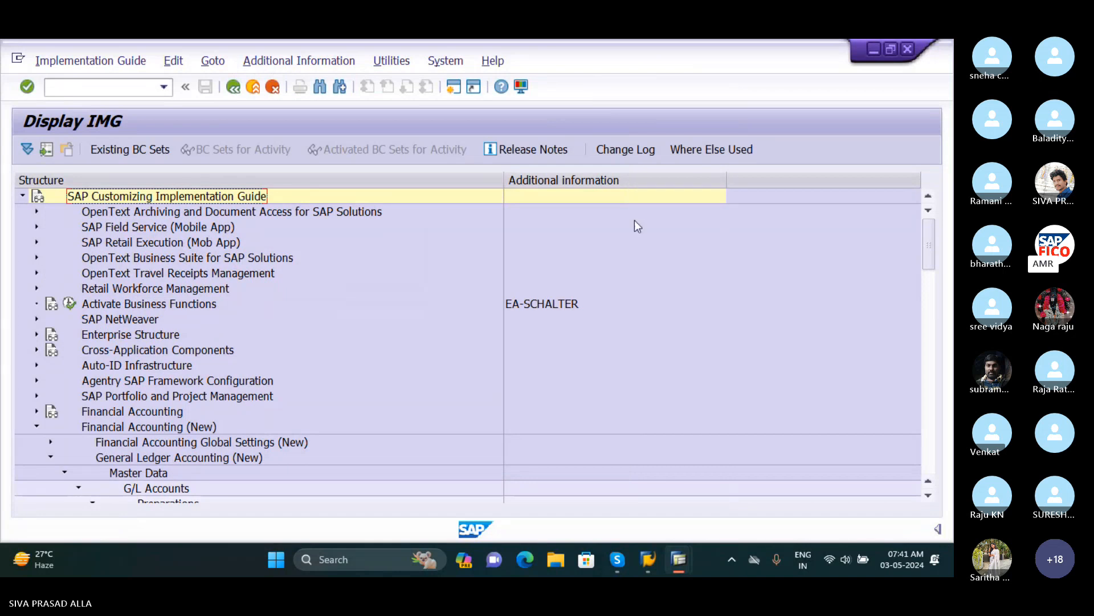
scroll(309, 369, "down", 5)
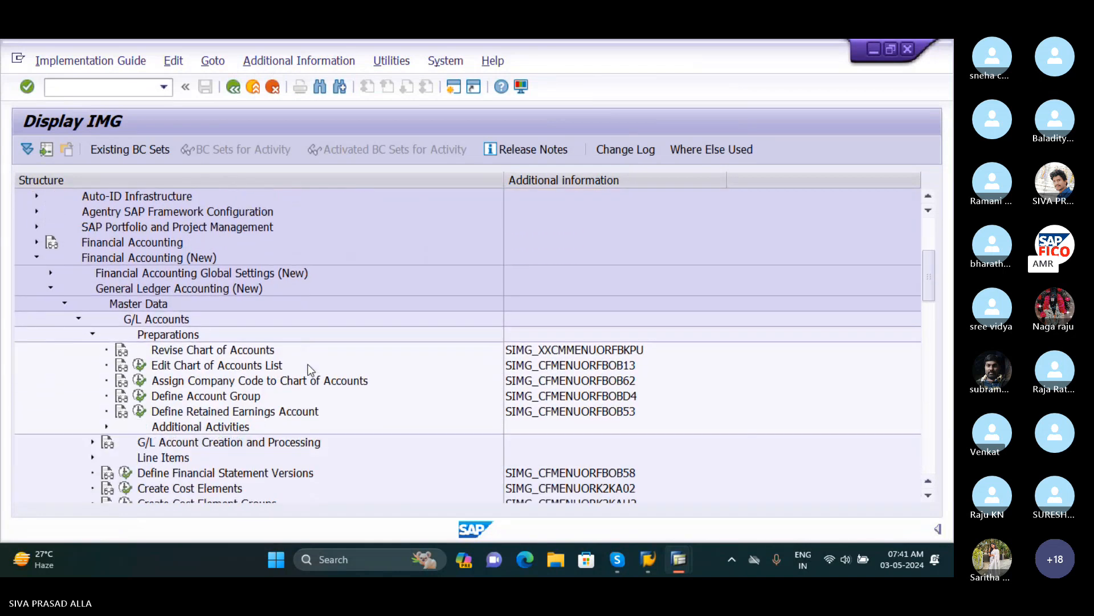
scroll(347, 379, "down", 1)
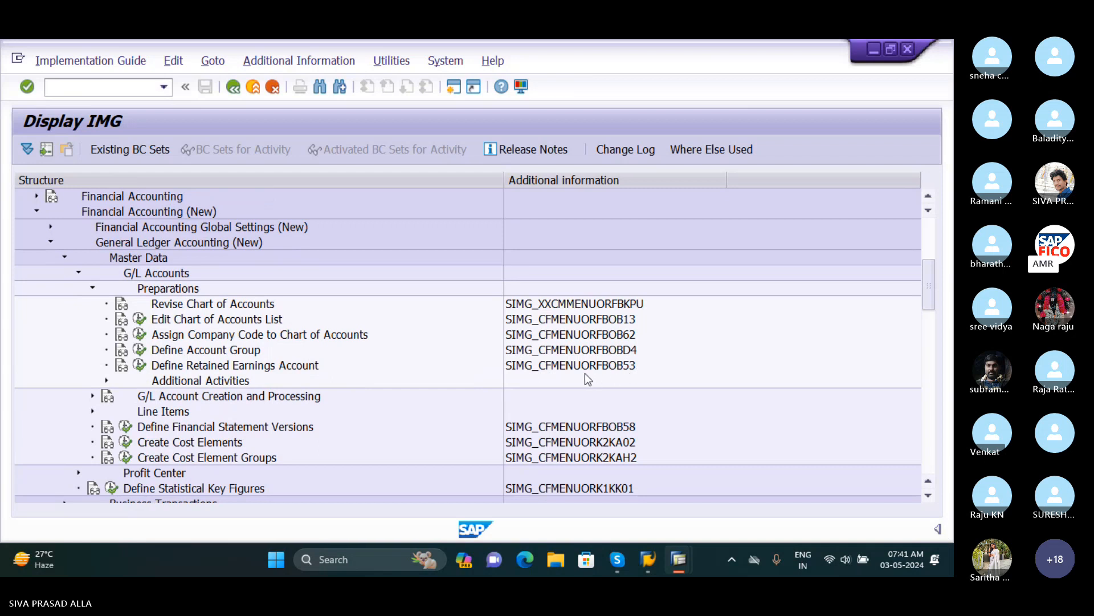
Step: Read the documentation for Define Retained Earnings Account, and open that activity for chart of accounts SIOC
left_click(123, 368)
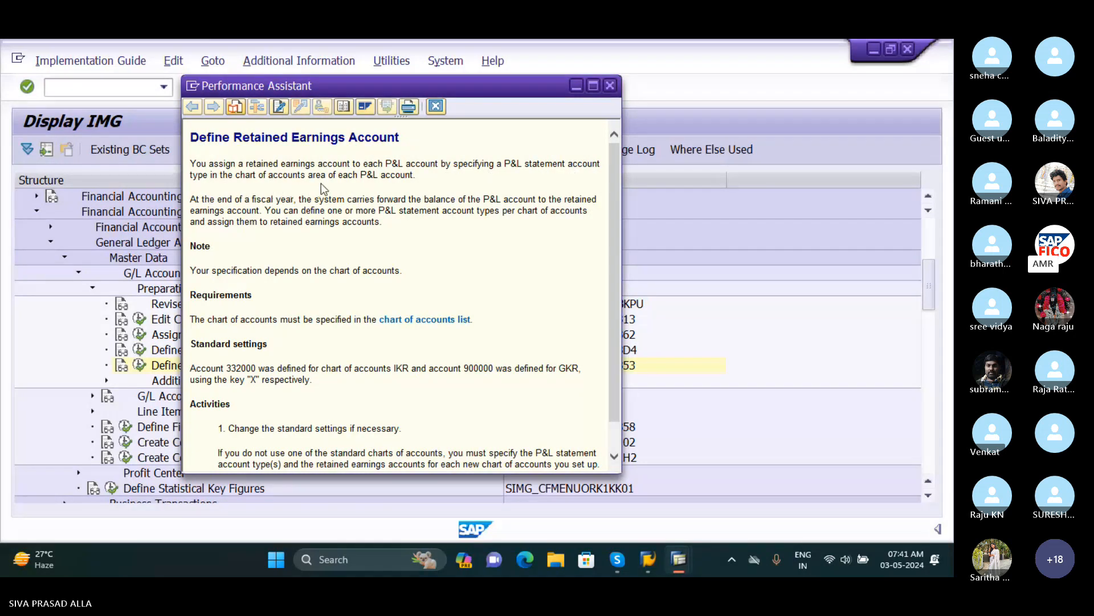
left_click(613, 87)
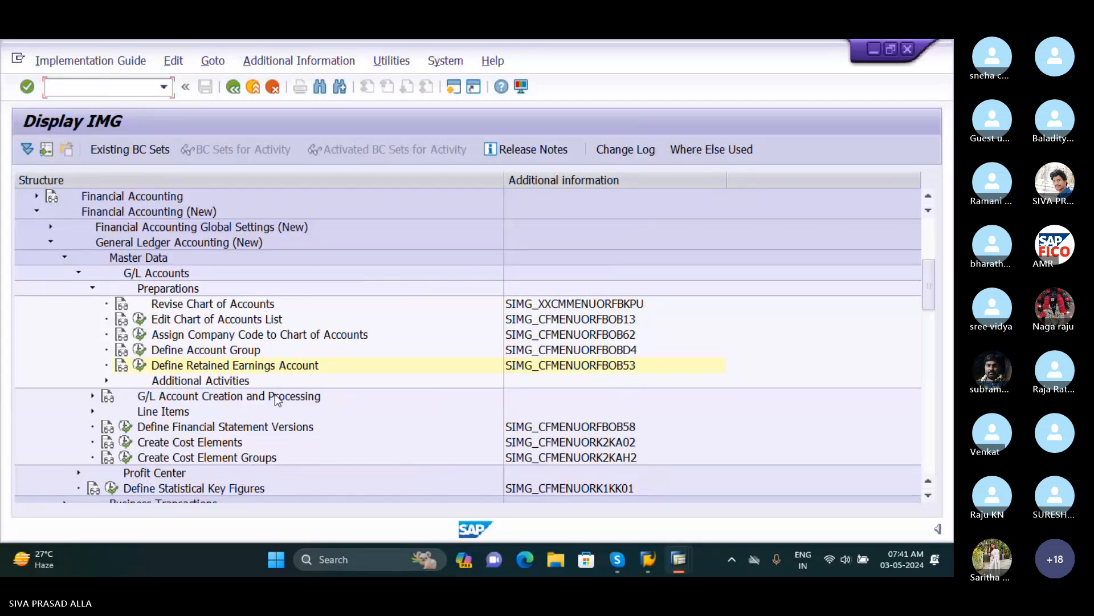
left_click(142, 370)
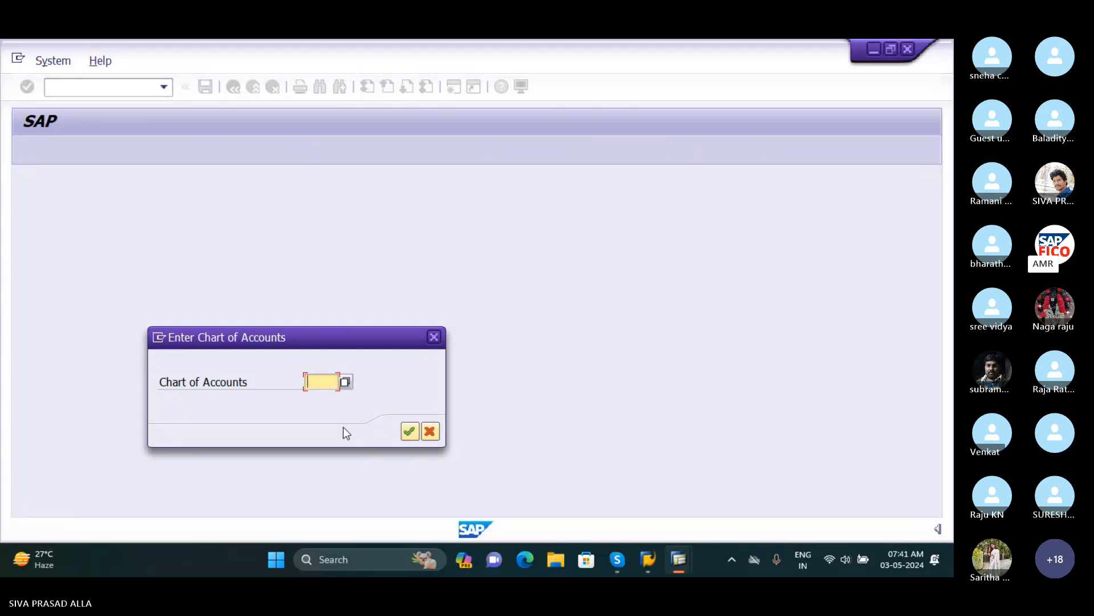
type("SIOC")
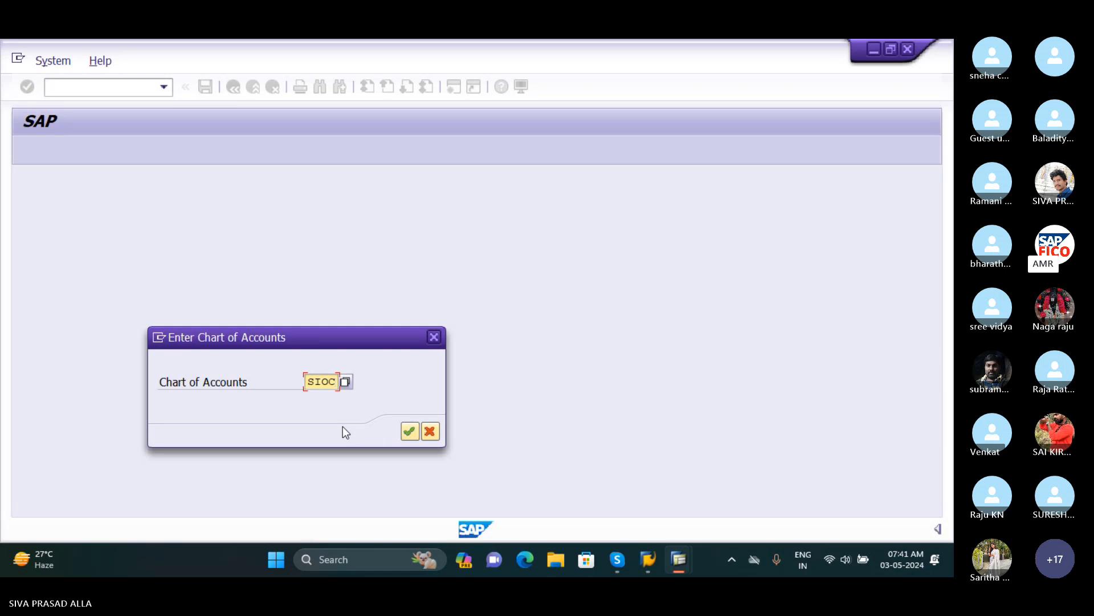
left_click(414, 432)
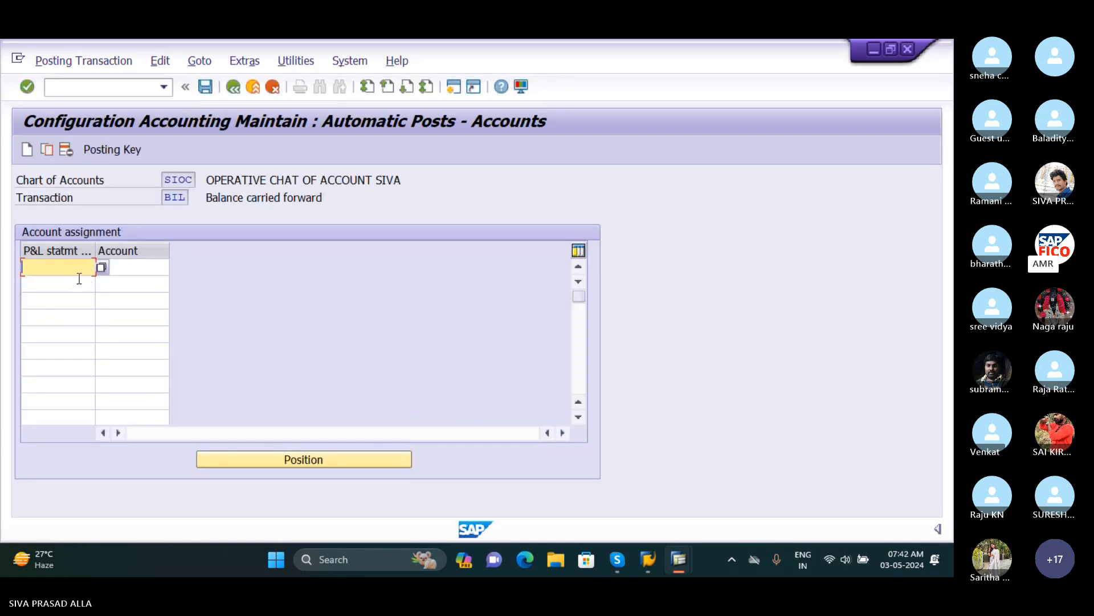
Step: Assign P&L statement account type X to retained earnings account 100100 for chart SIOC, and save it under the proposed customizing request
type("X")
key("Tab")
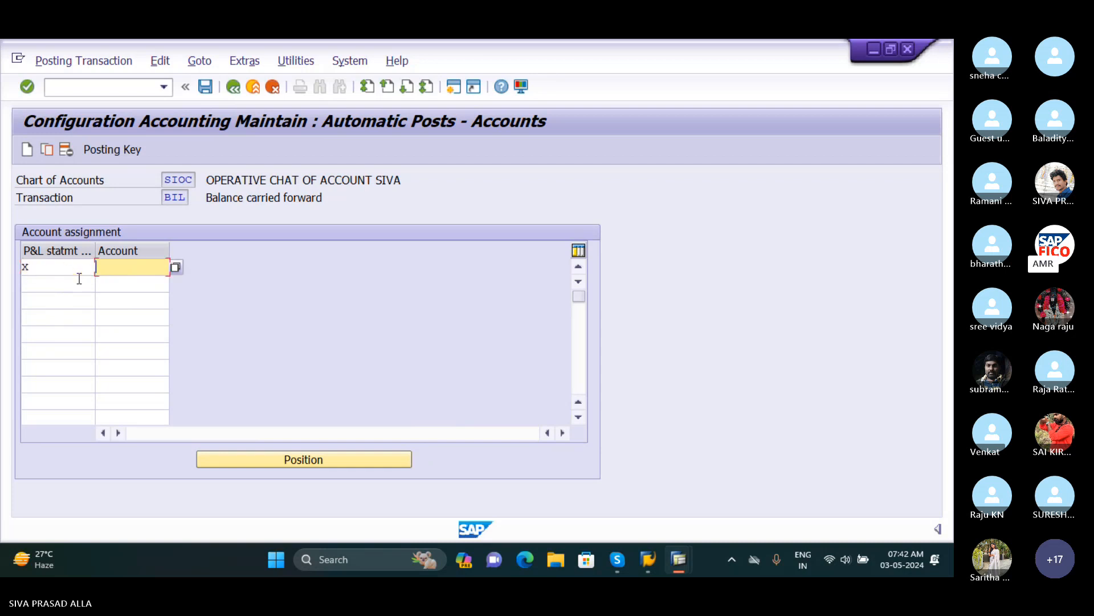
type("100100")
key("Return")
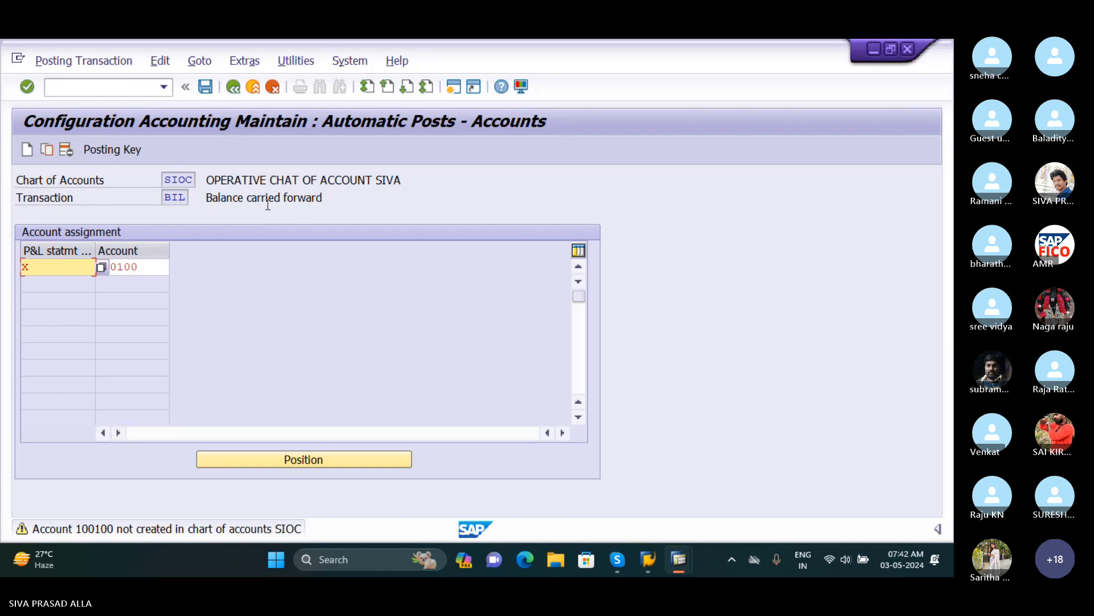
key("Return")
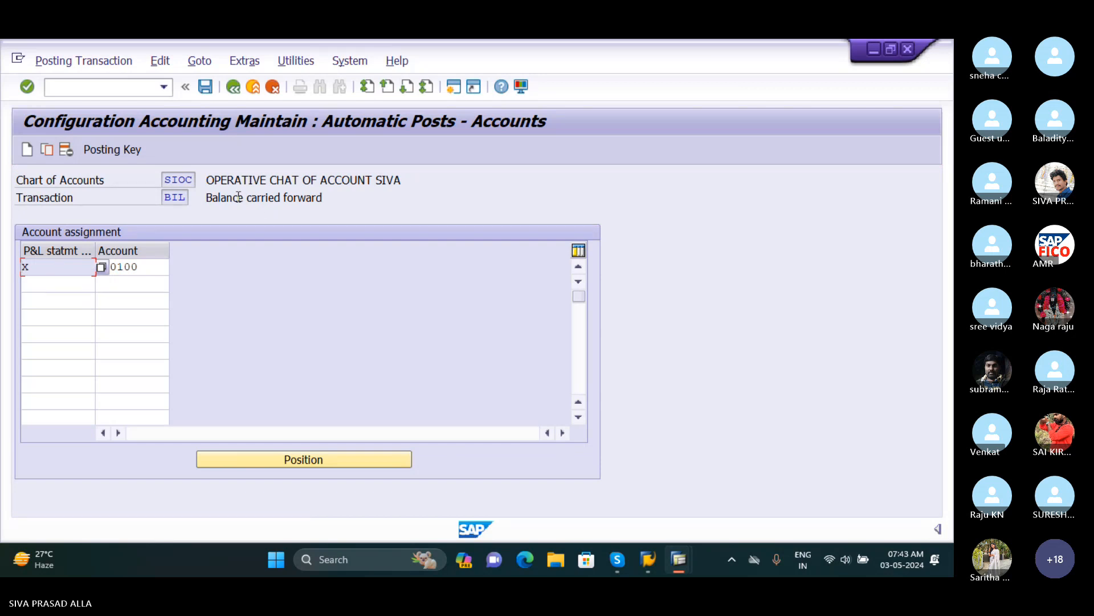
left_click(206, 87)
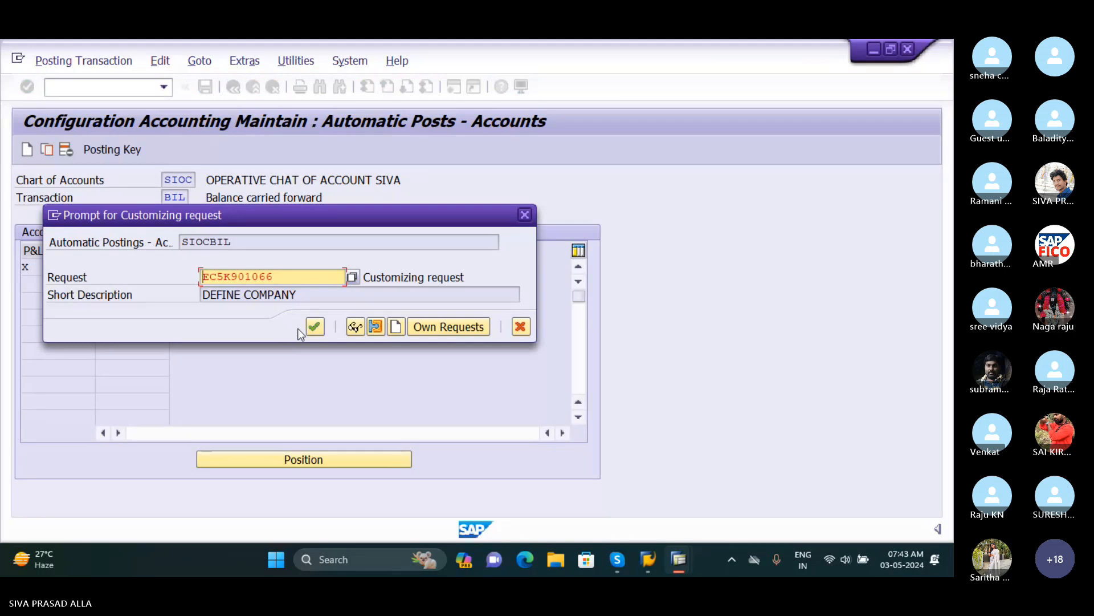
left_click(315, 326)
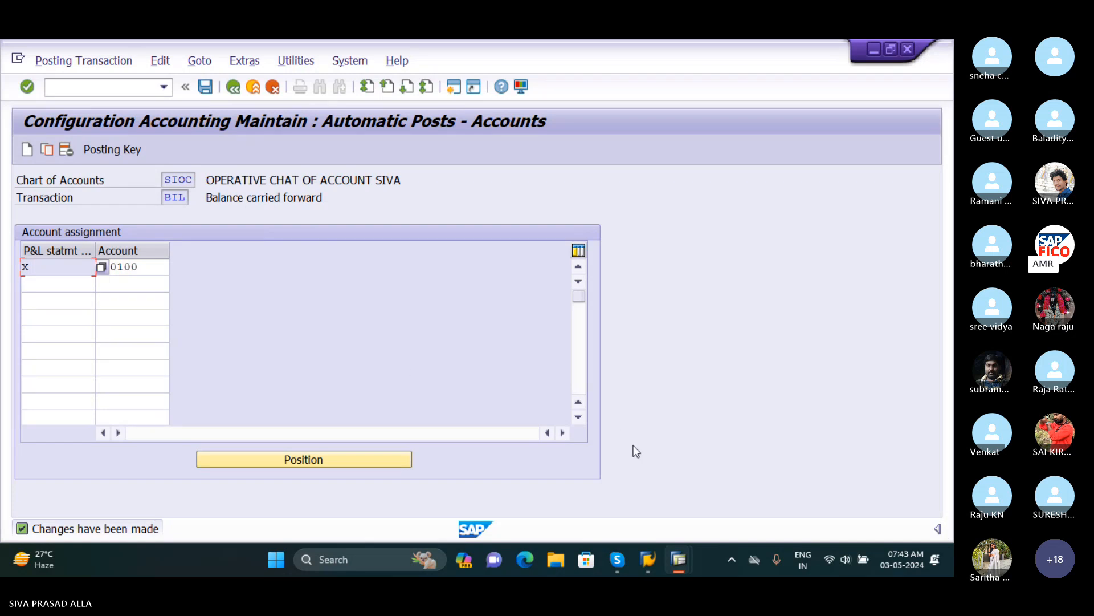
Step: Switch to the Skype window showing the G/L configuration slide with its list of steps and transaction codes
mouse_move(618, 559)
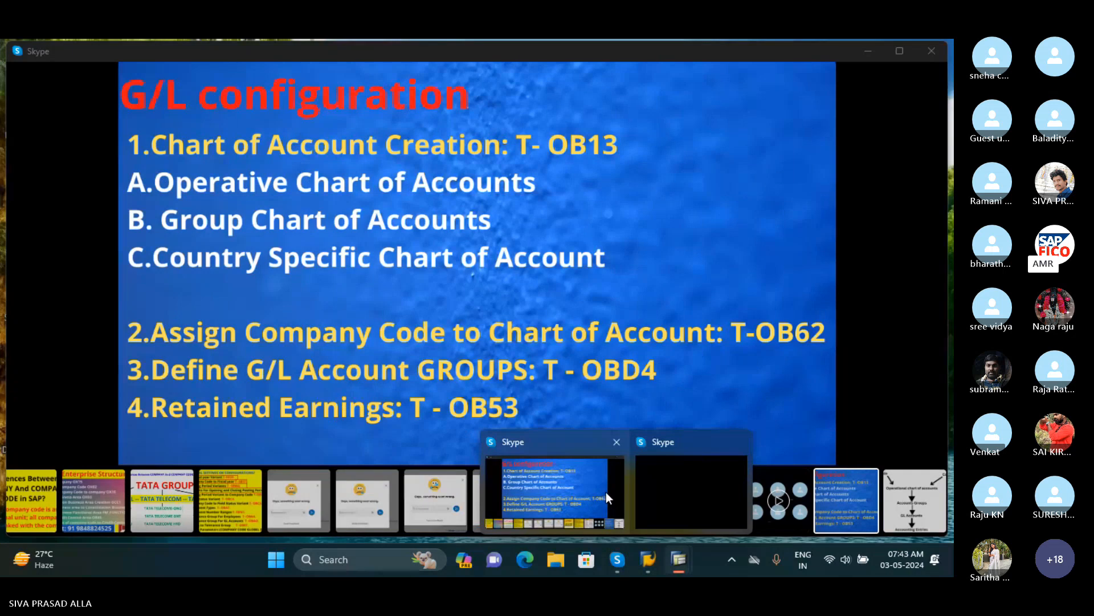
left_click(606, 491)
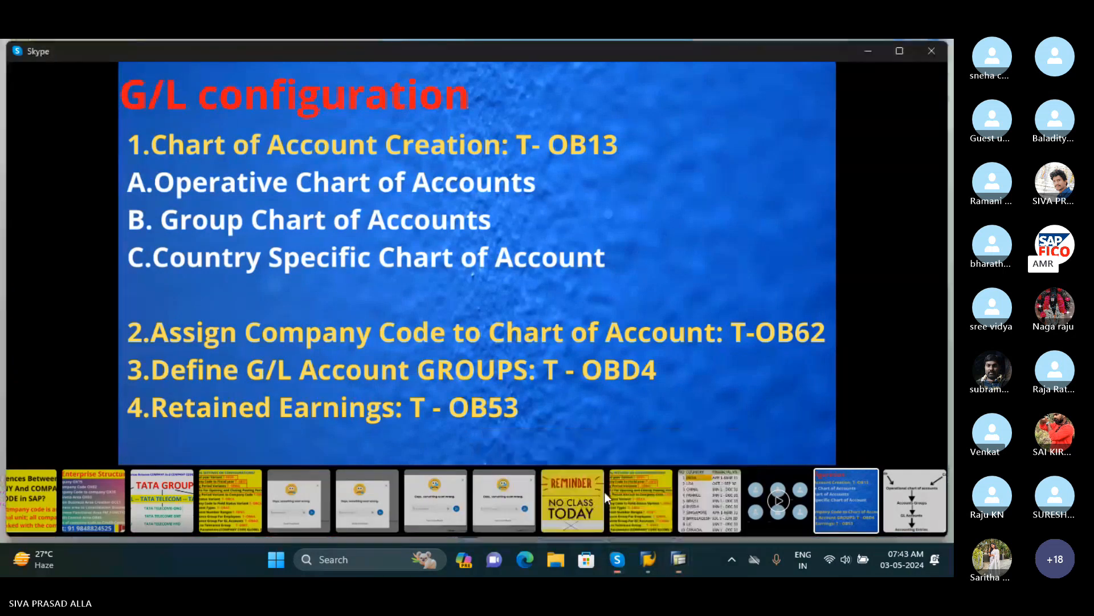